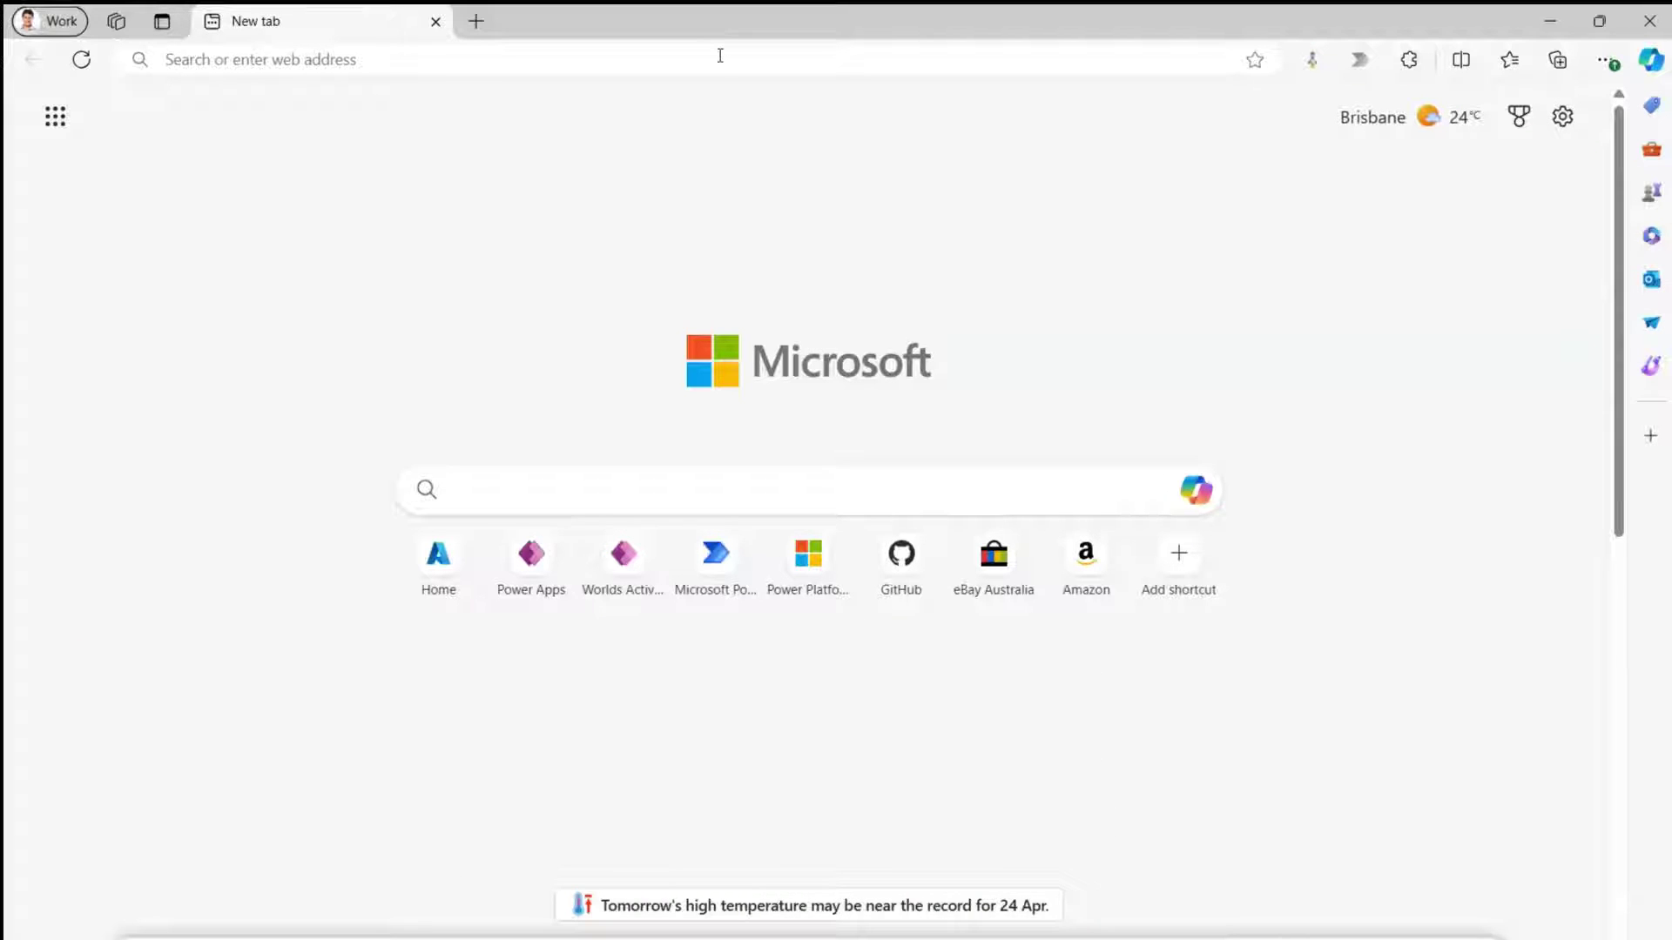
Search for 'incoming passenger card', open the ABF IPC page and scroll to the Passenger card samples list.
click(720, 55)
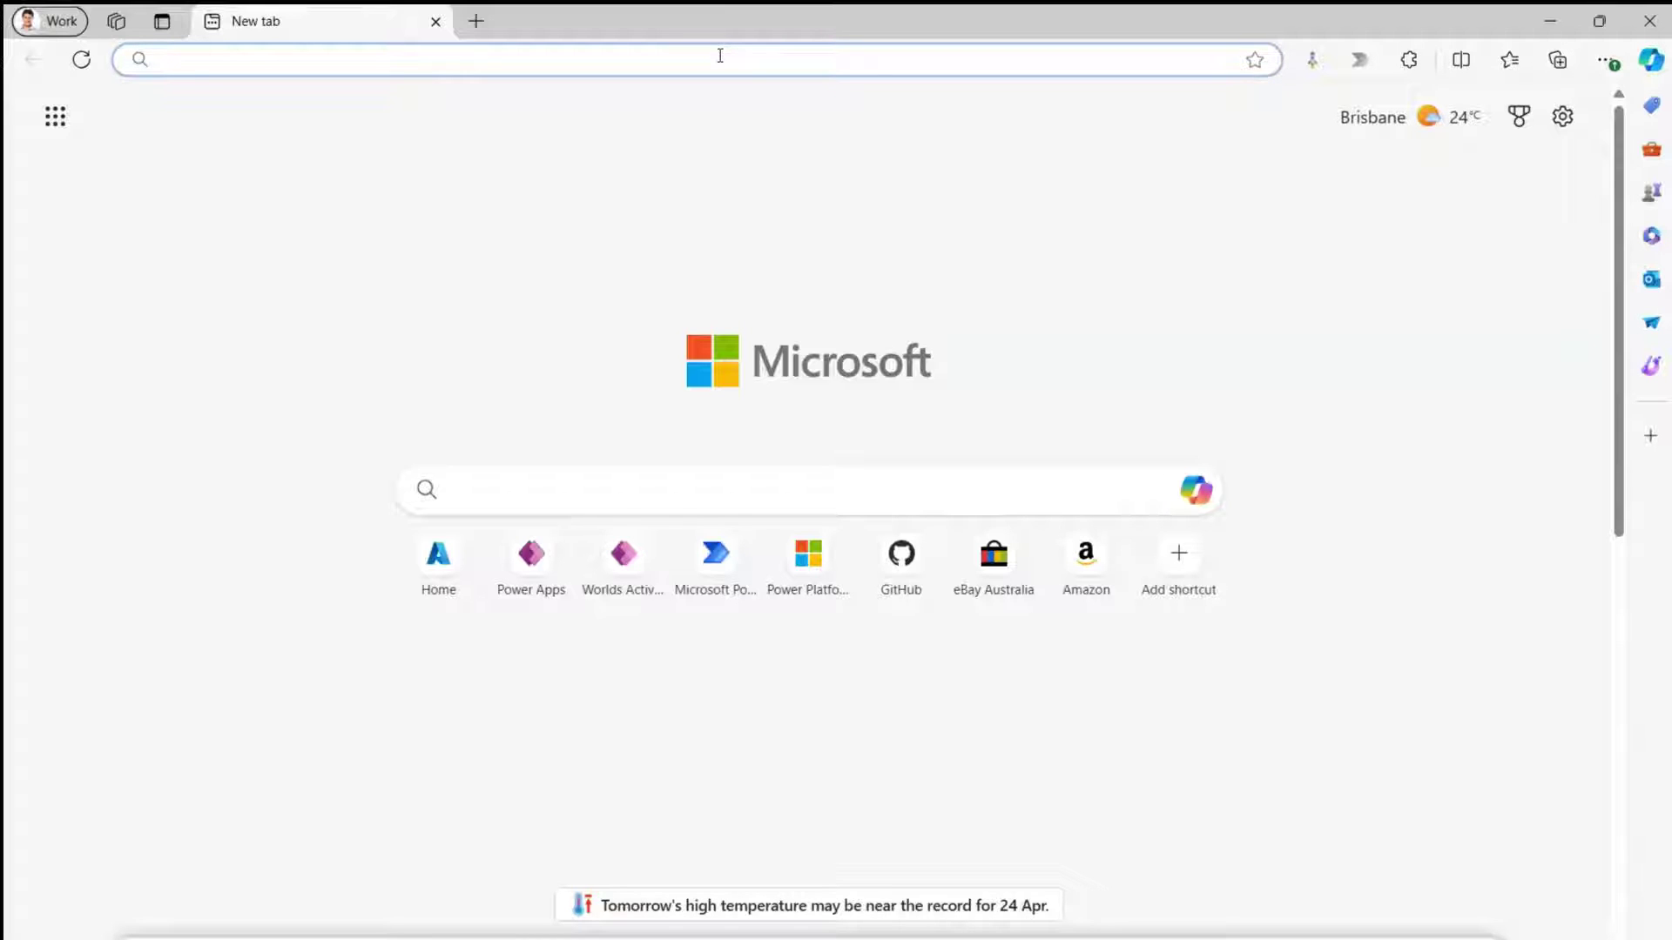
text(in)
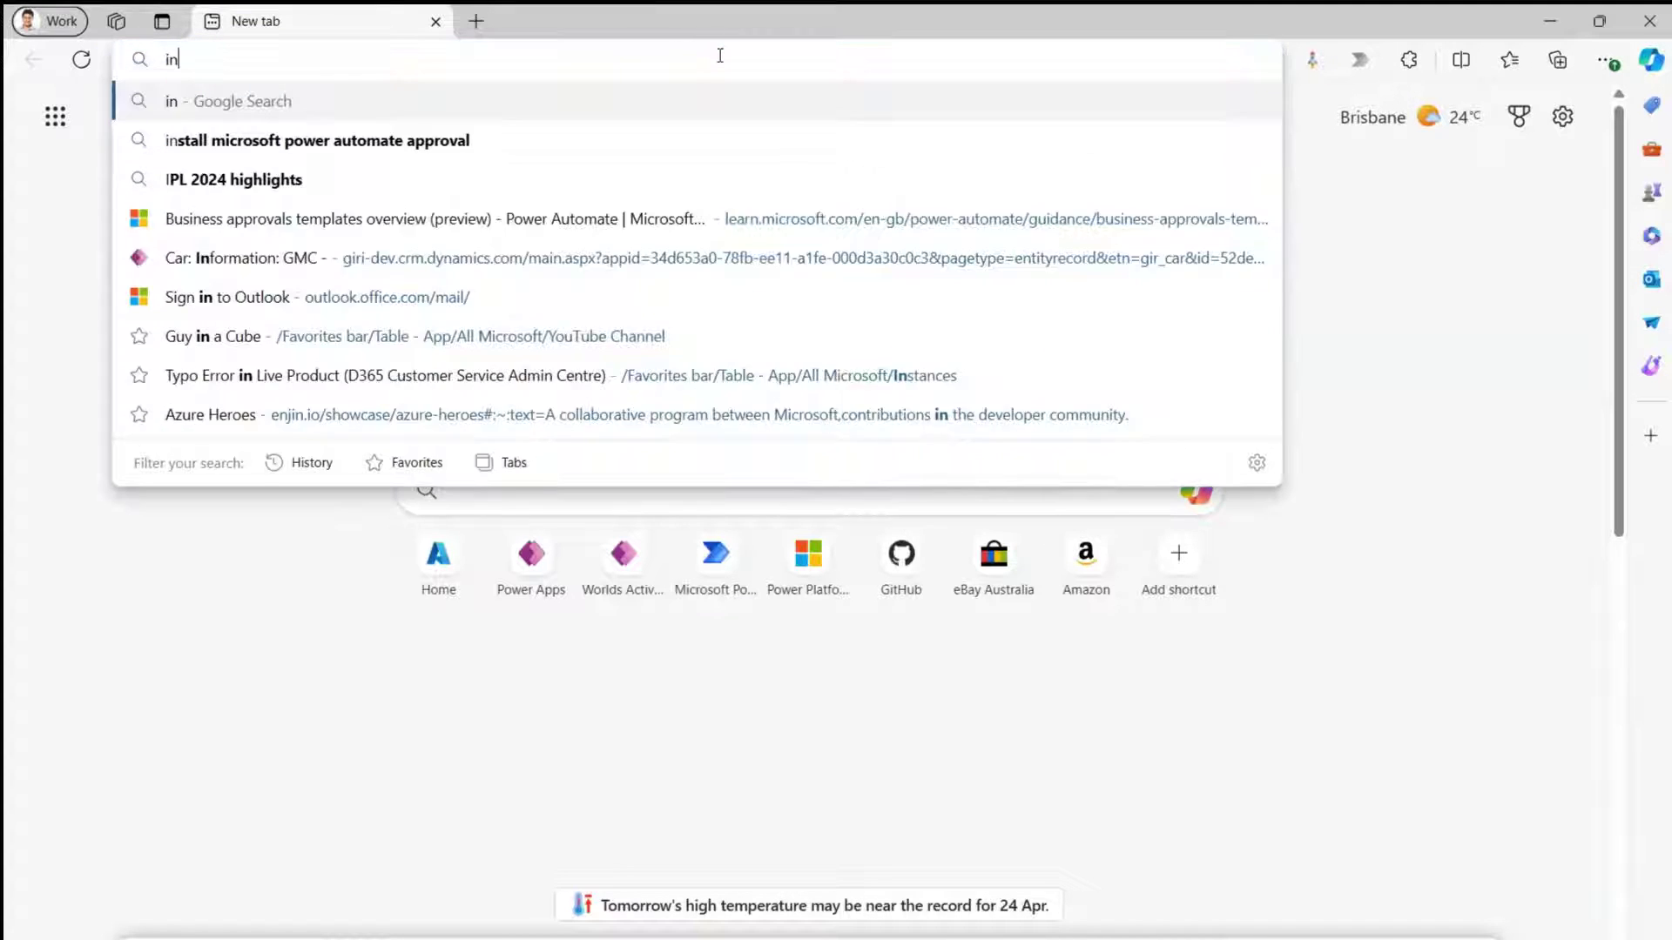
text(coming passenger card)
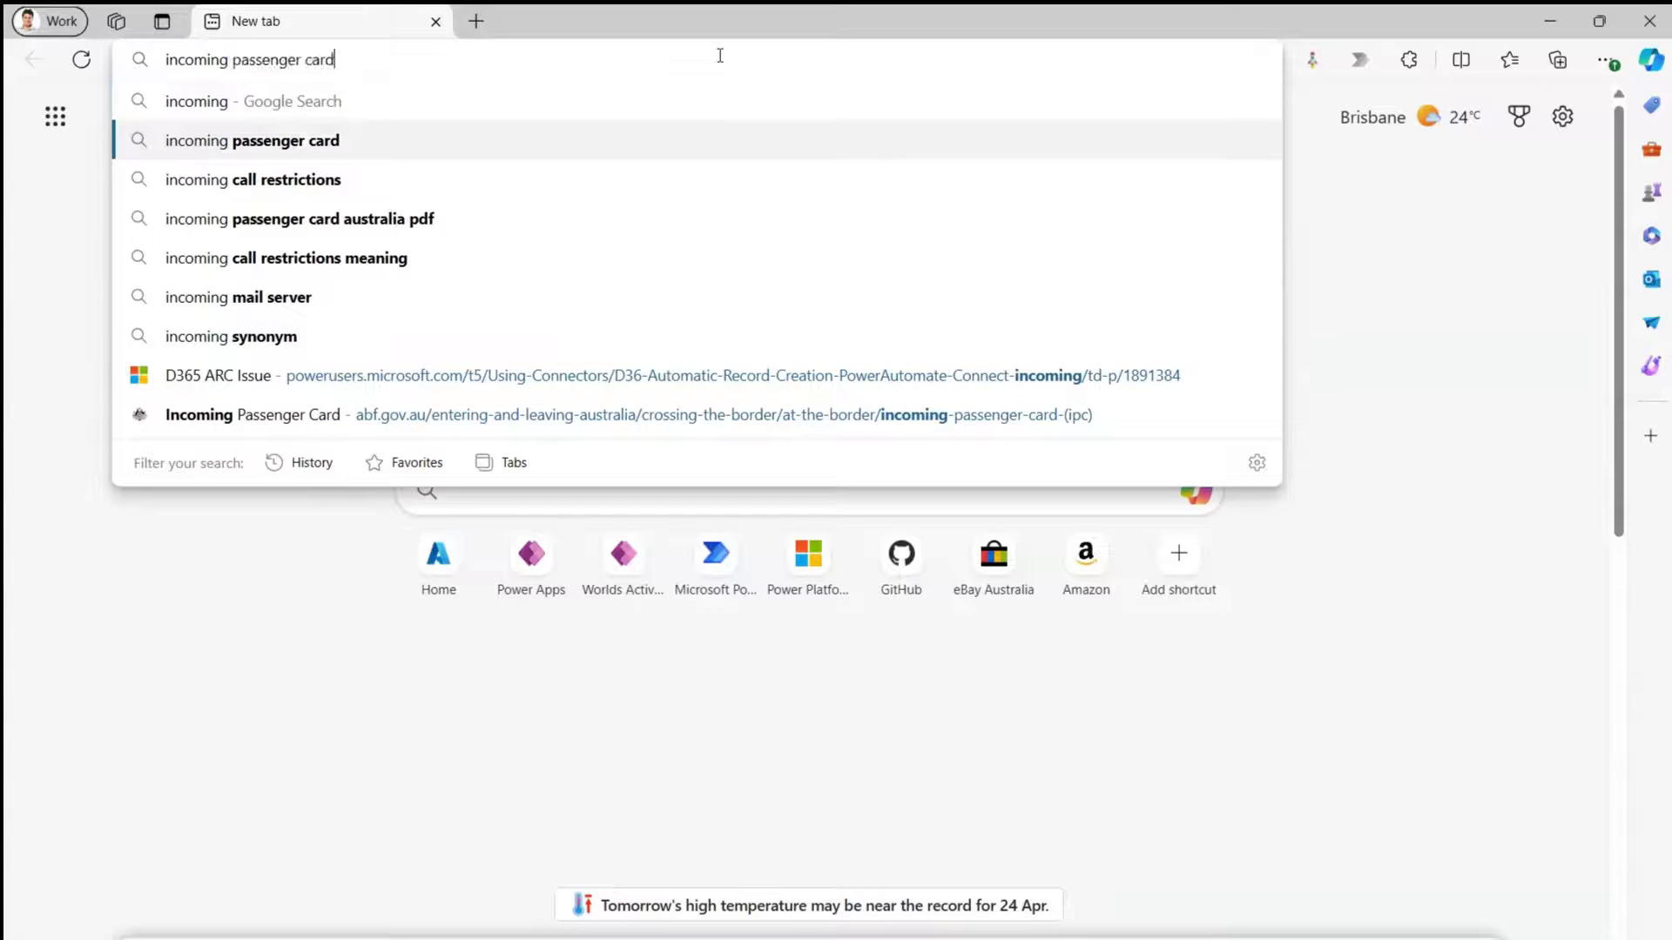
key(Down)
key(Return)
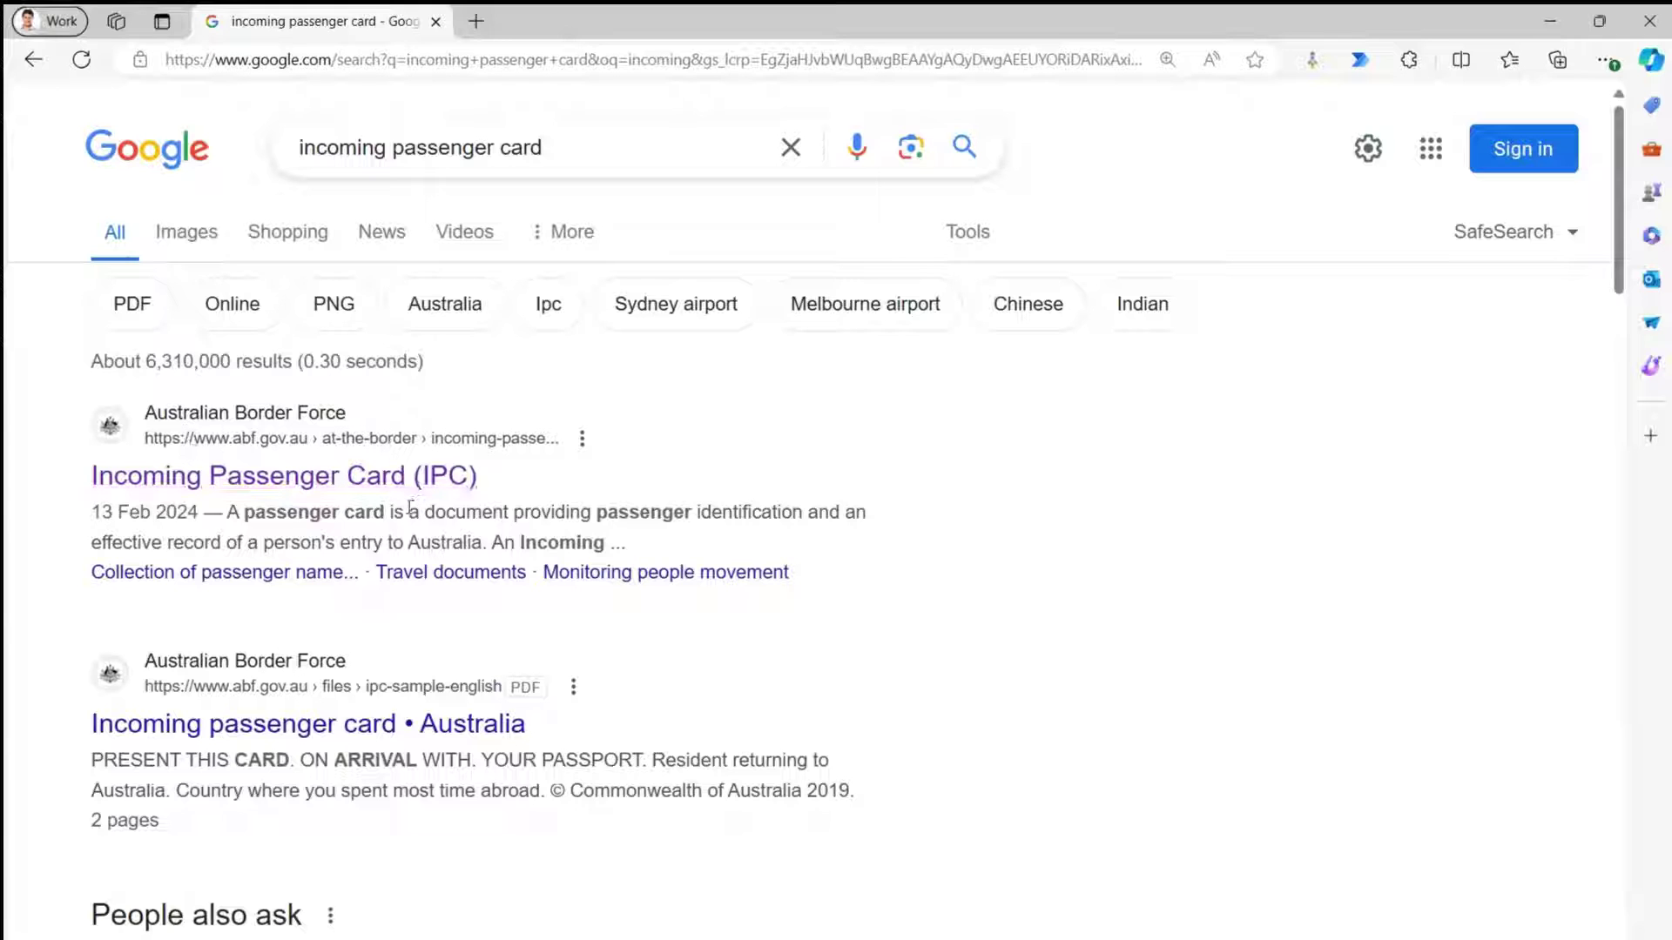
click(384, 480)
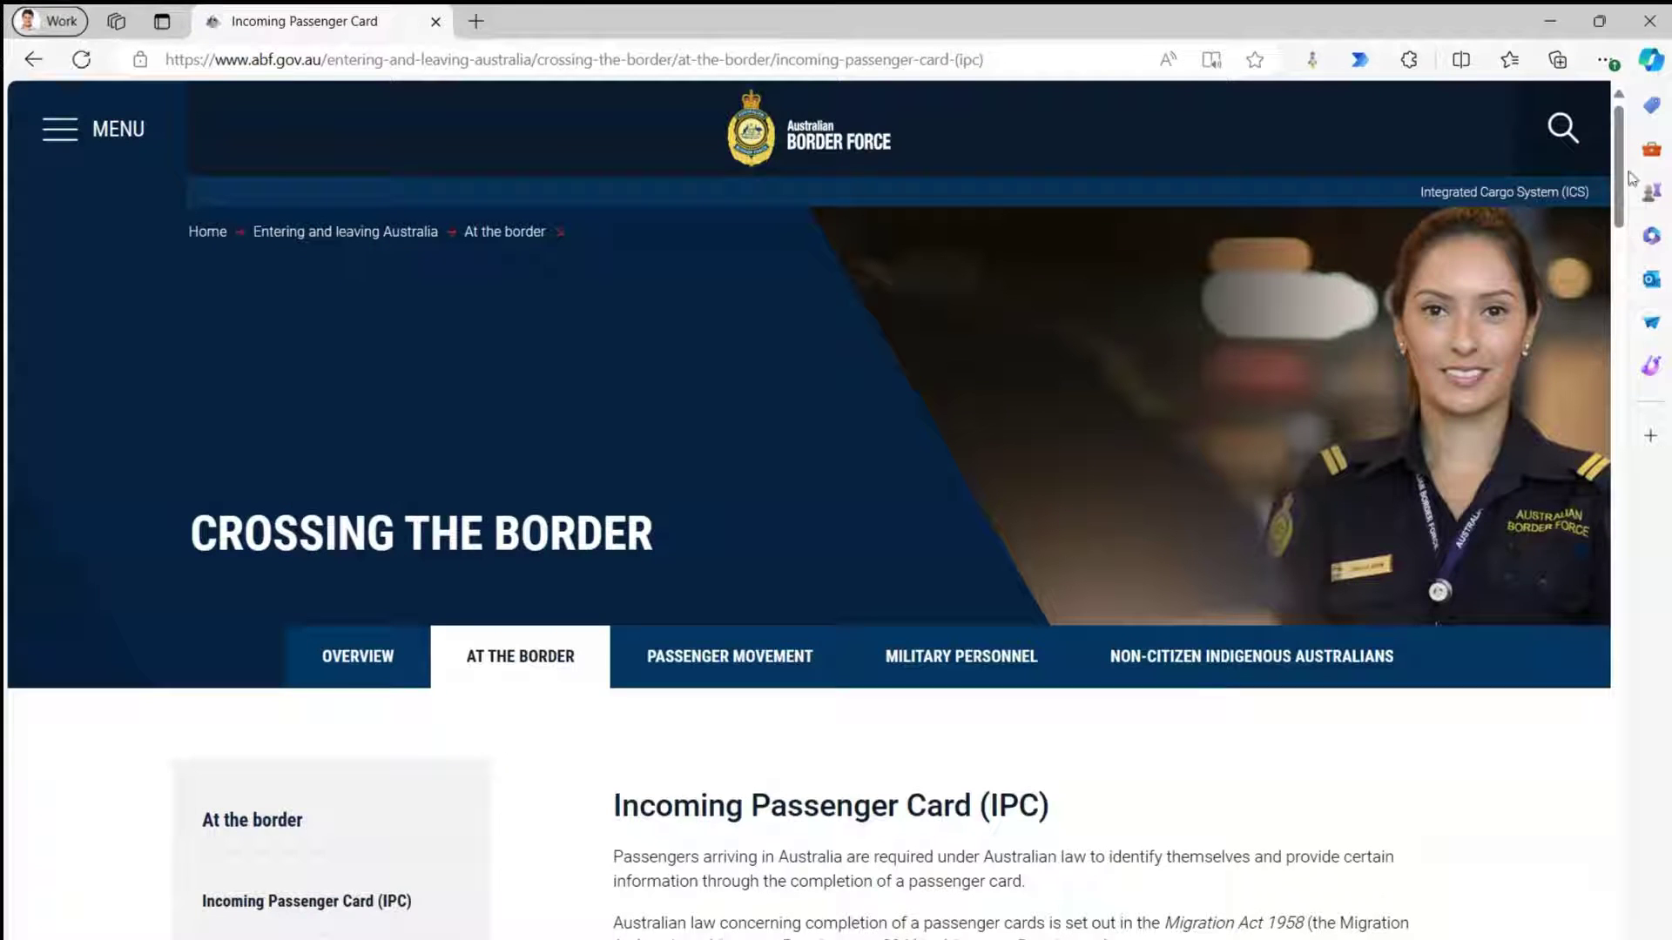
drag(1627, 176, 1661, 506)
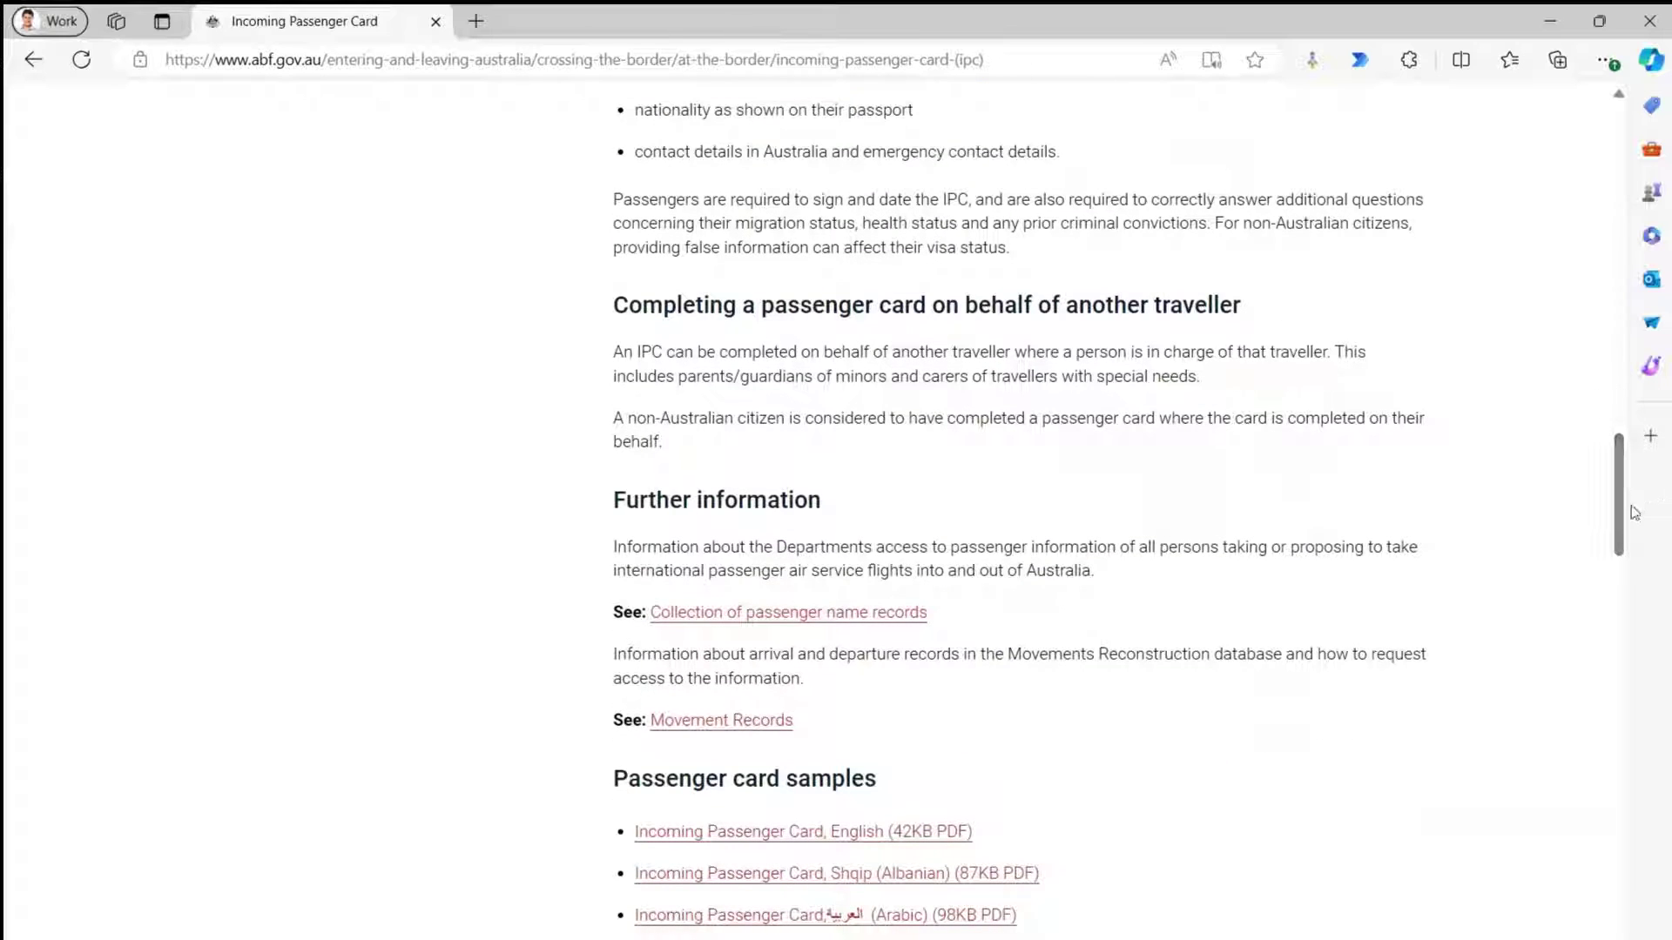
Open the English sample PDF, save it to Downloads as ipc-sample-english.pdf, and start a new tab.
click(750, 836)
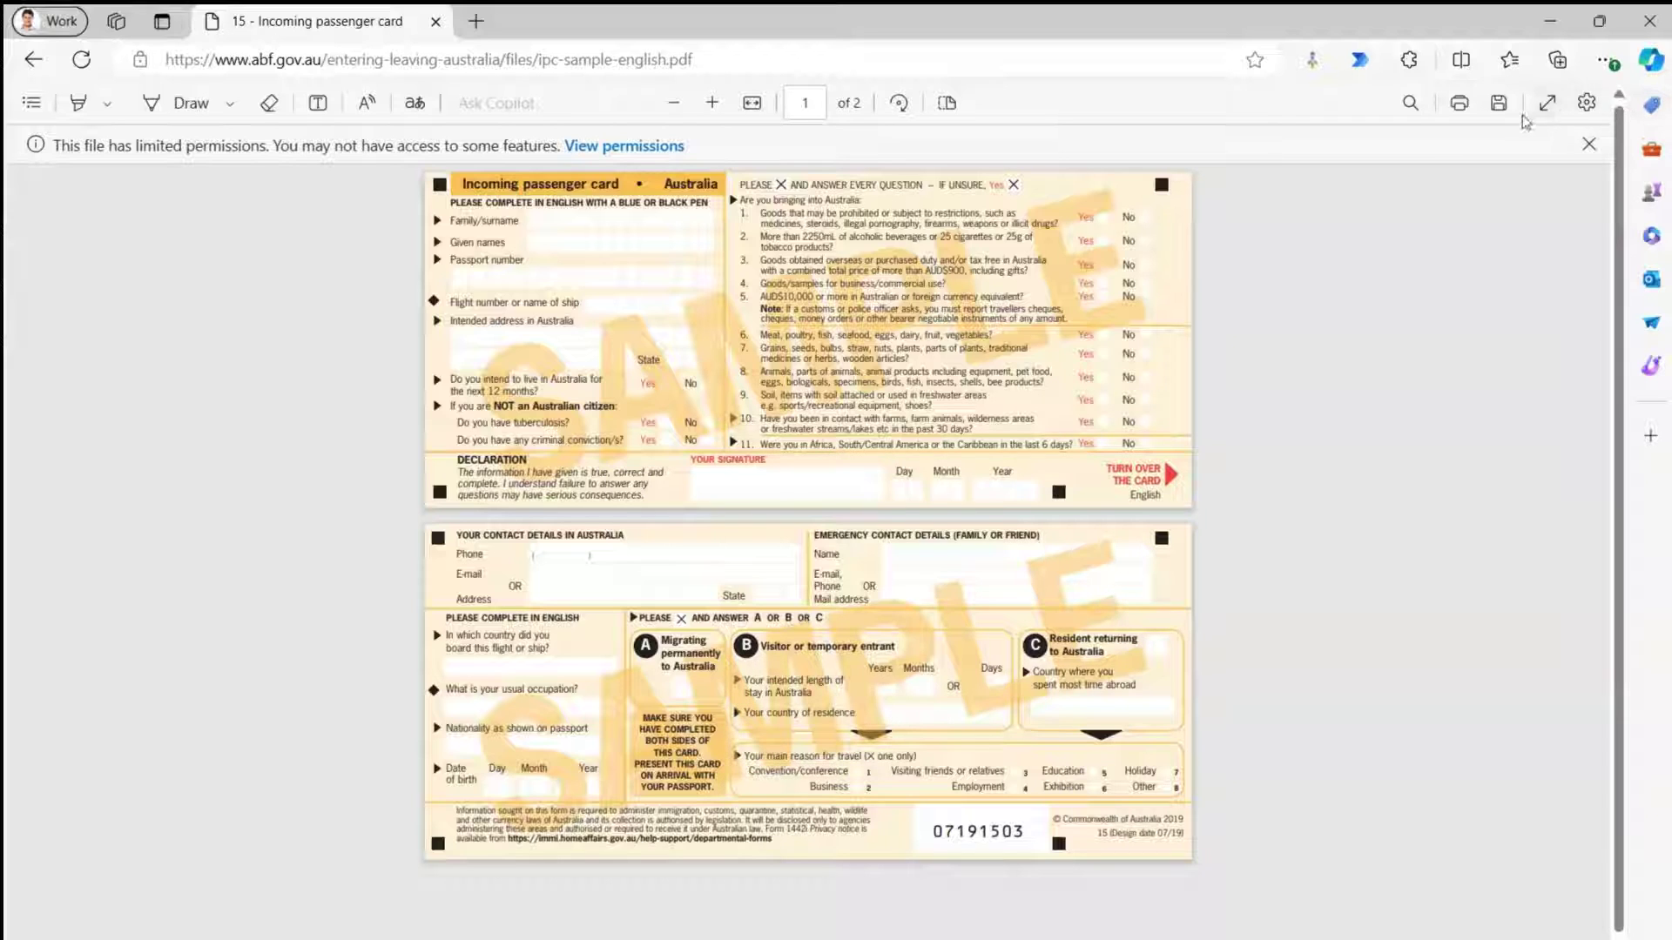
click(1498, 103)
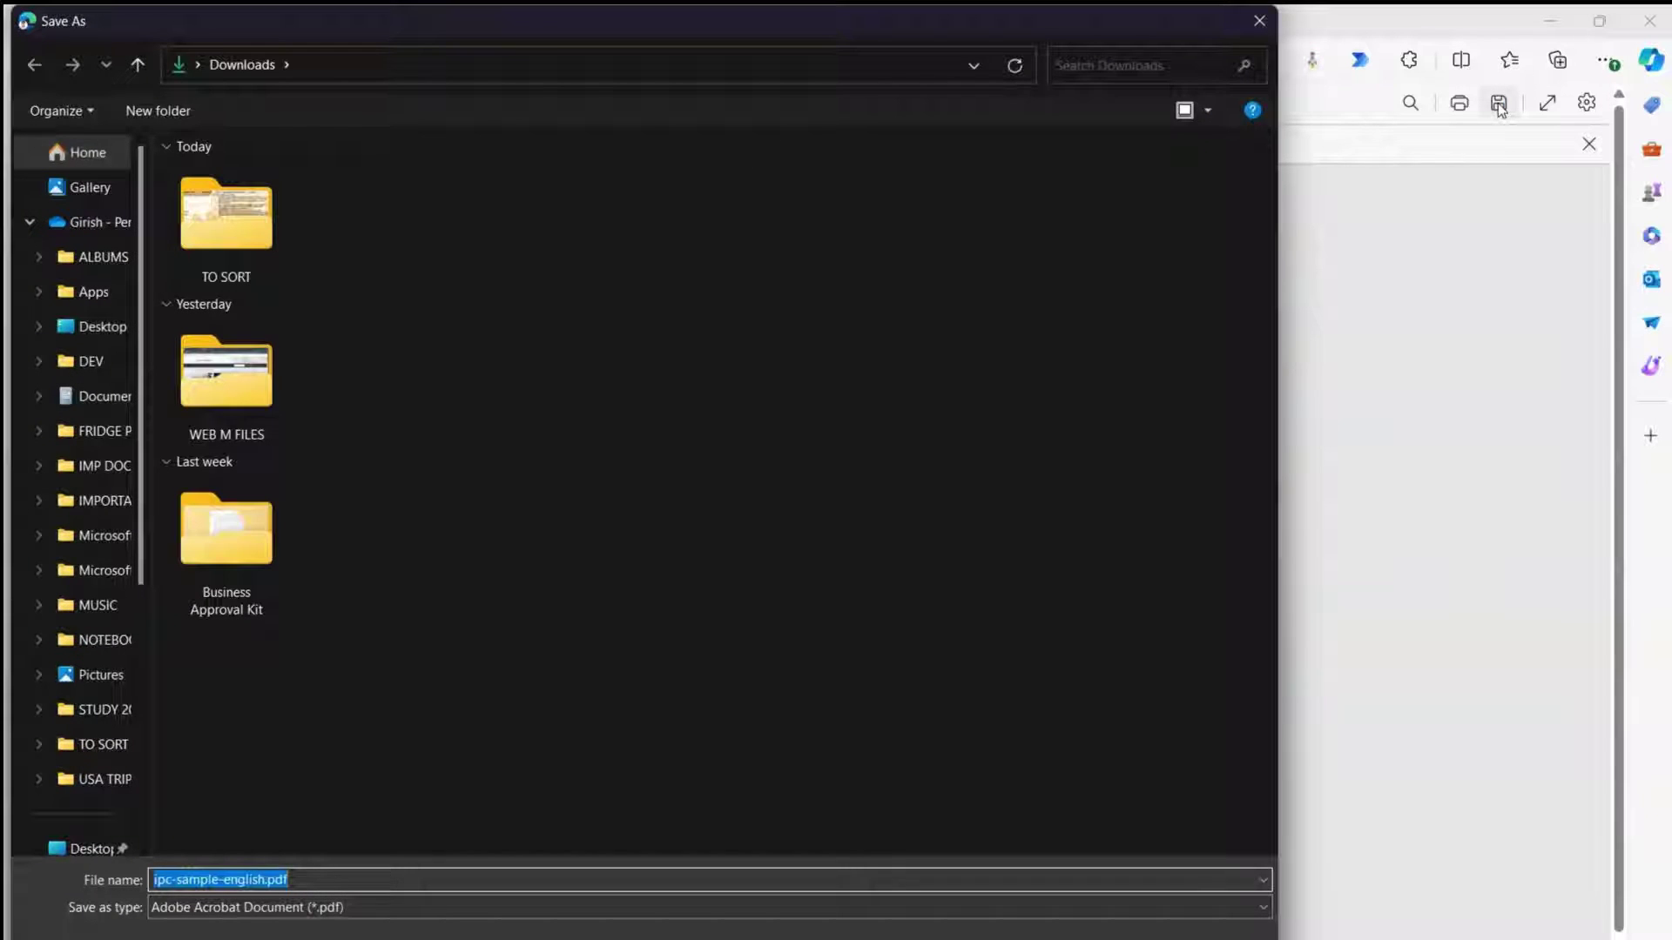
click(336, 877)
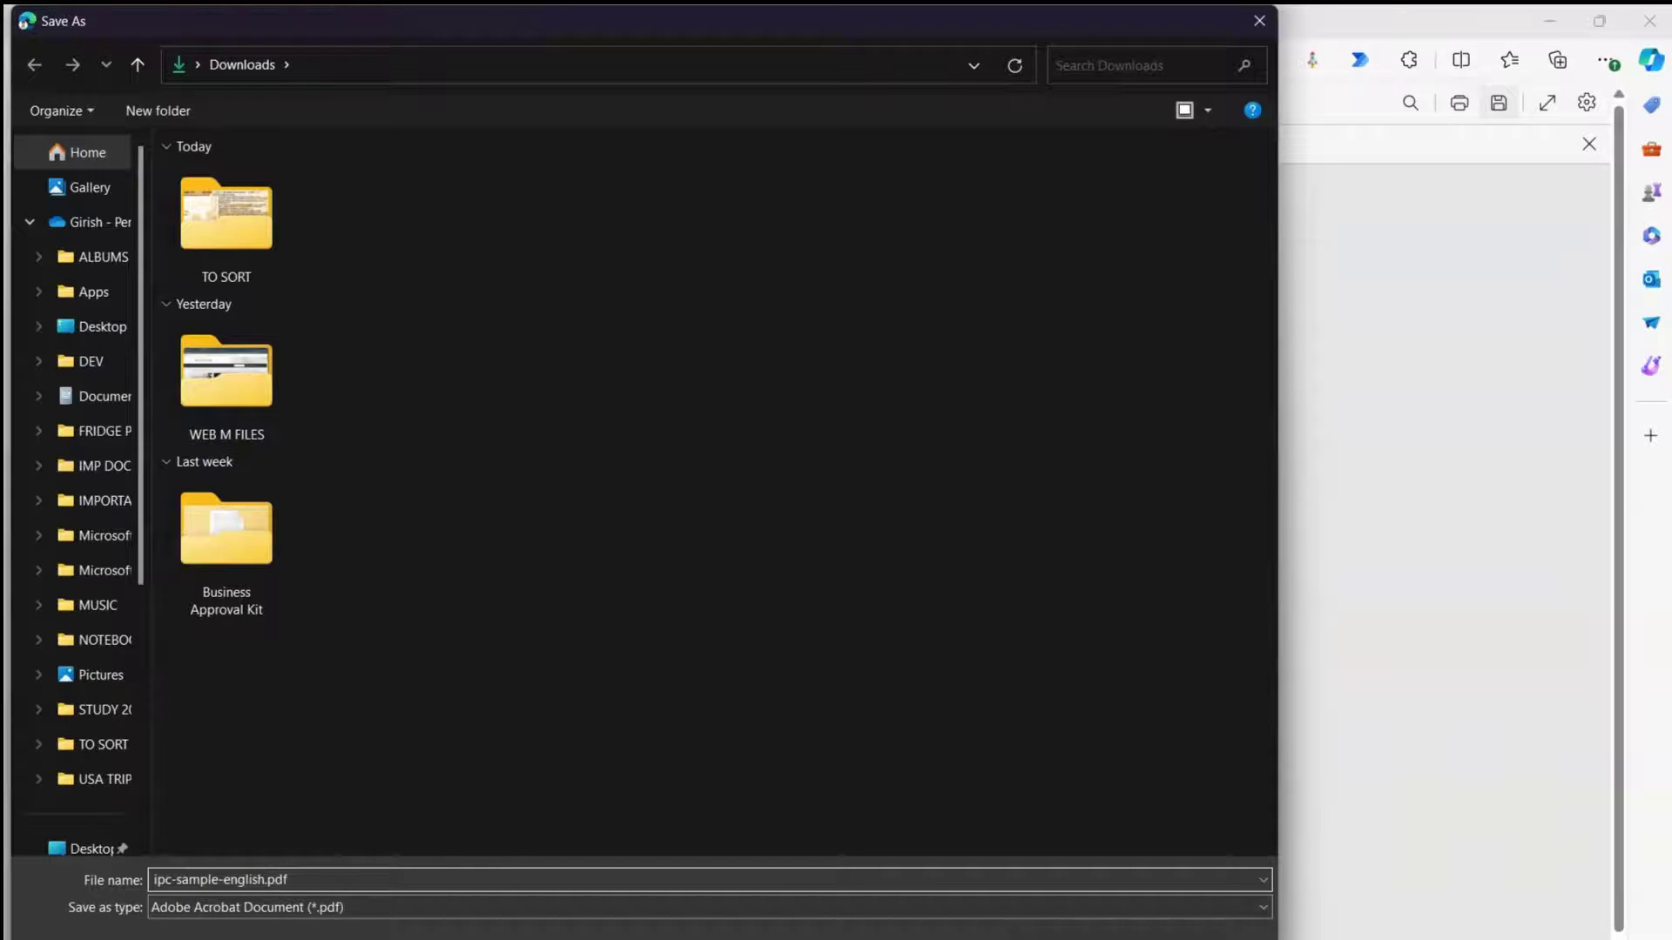
key(Return)
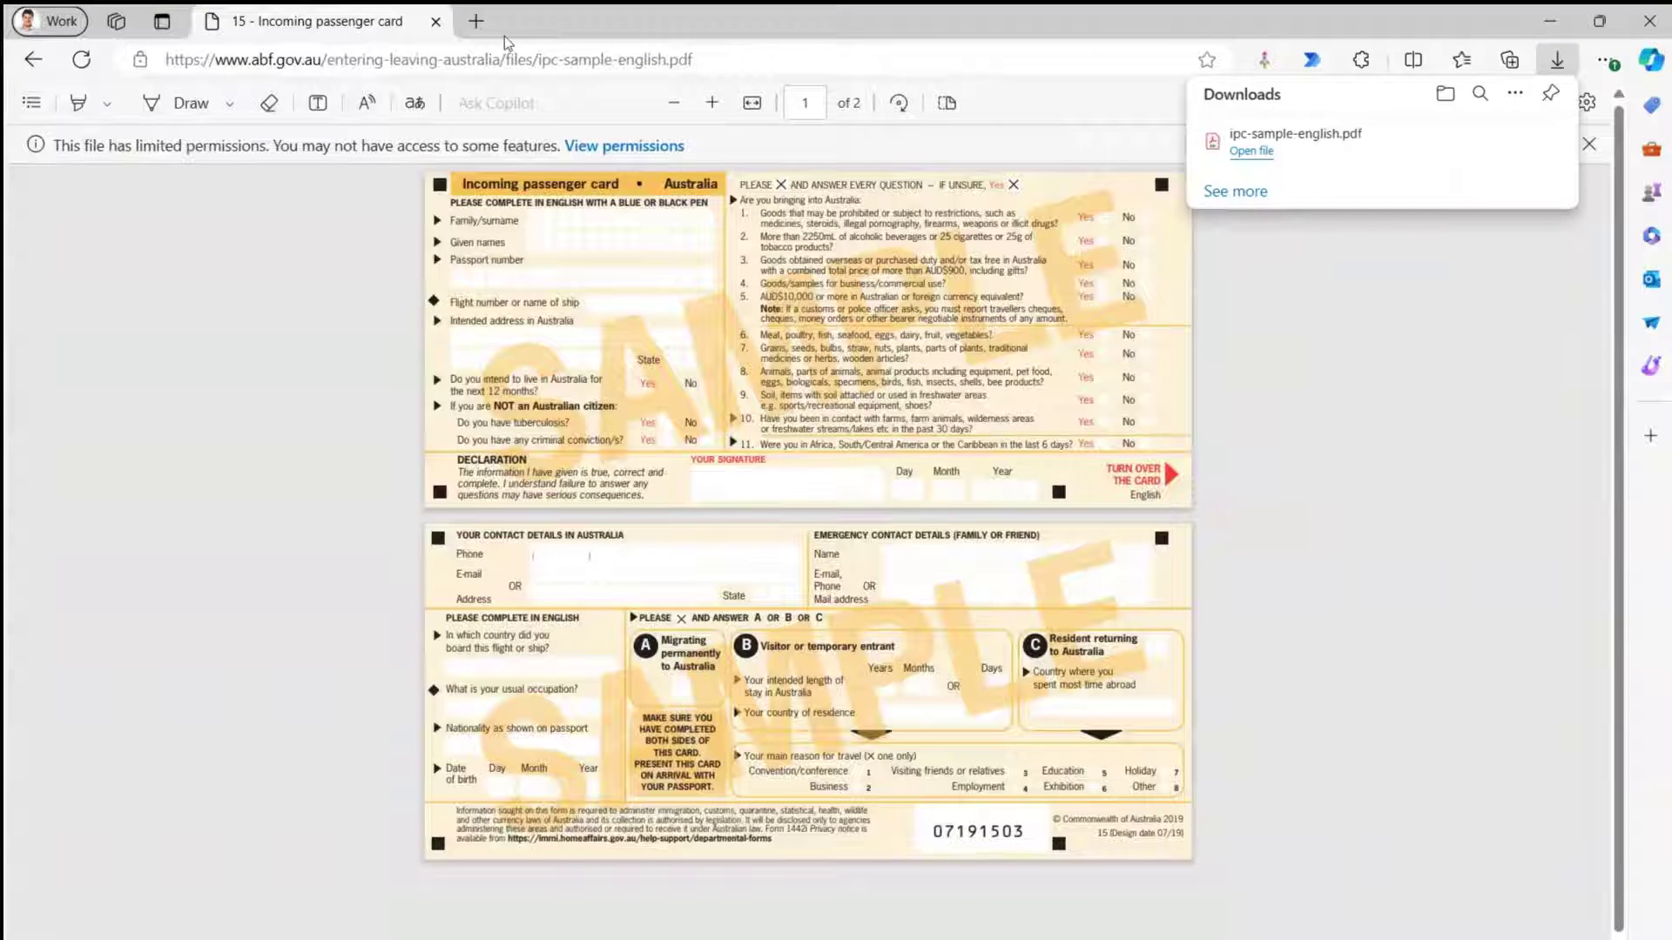
click(475, 22)
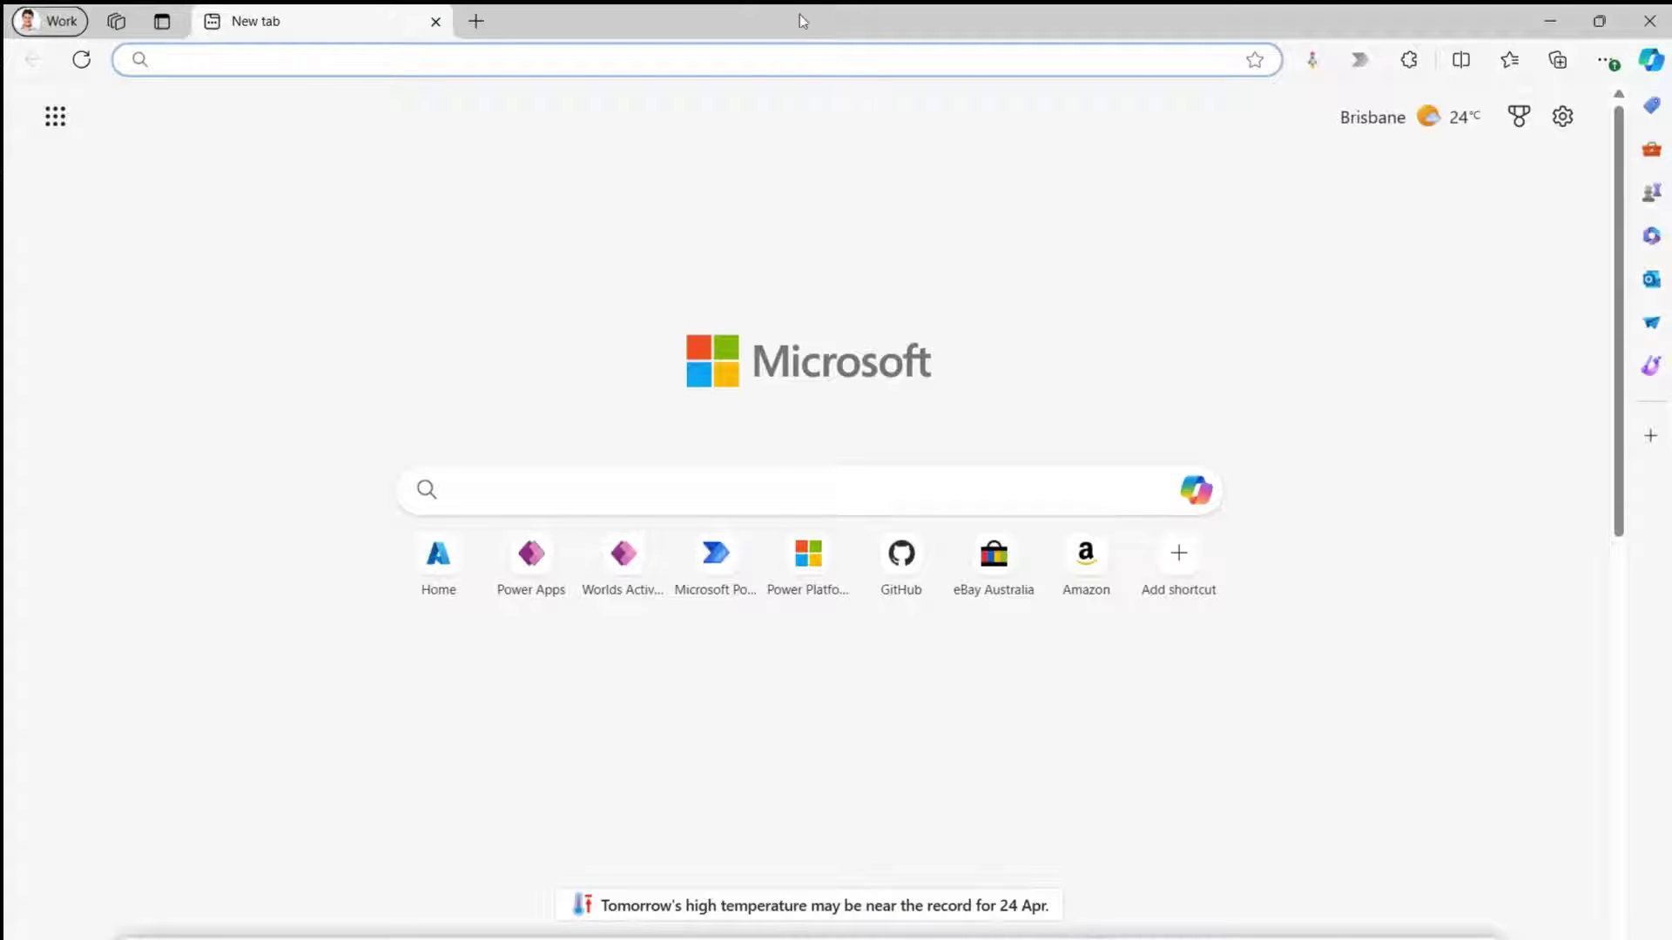
Drag ipc-sample-english.pdf from File Explorer's Downloads folder into Edge and maximise the window.
drag(792, 19, 717, 35)
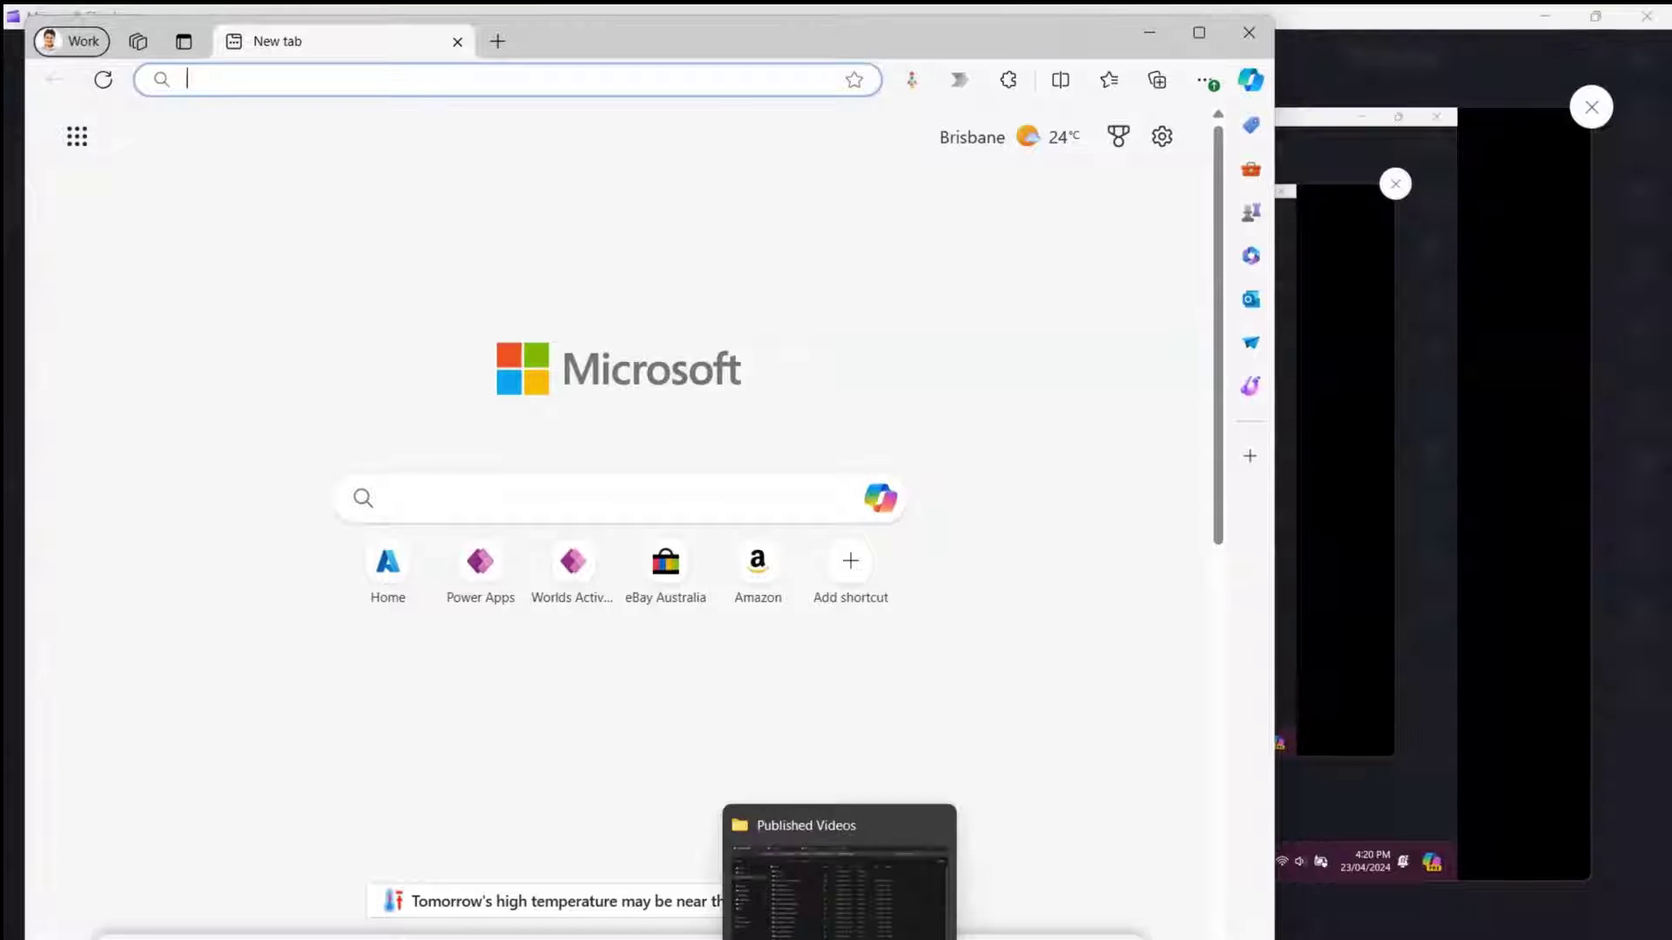
click(840, 862)
click(918, 14)
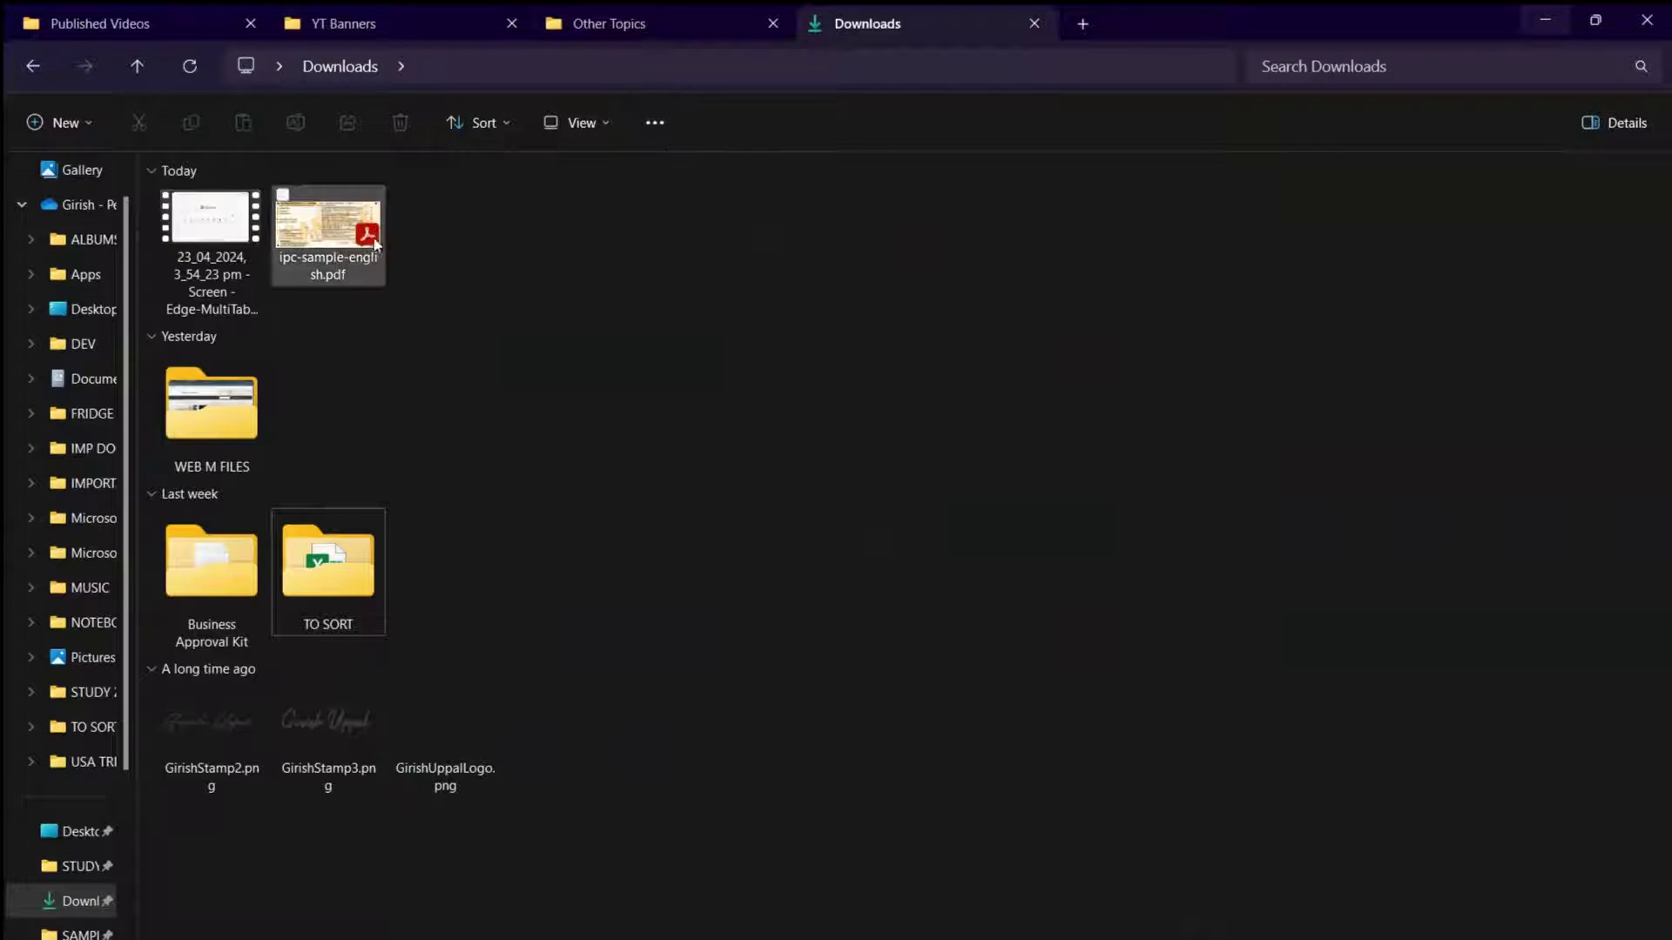
double_click(1348, 28)
drag(728, 542, 678, 250)
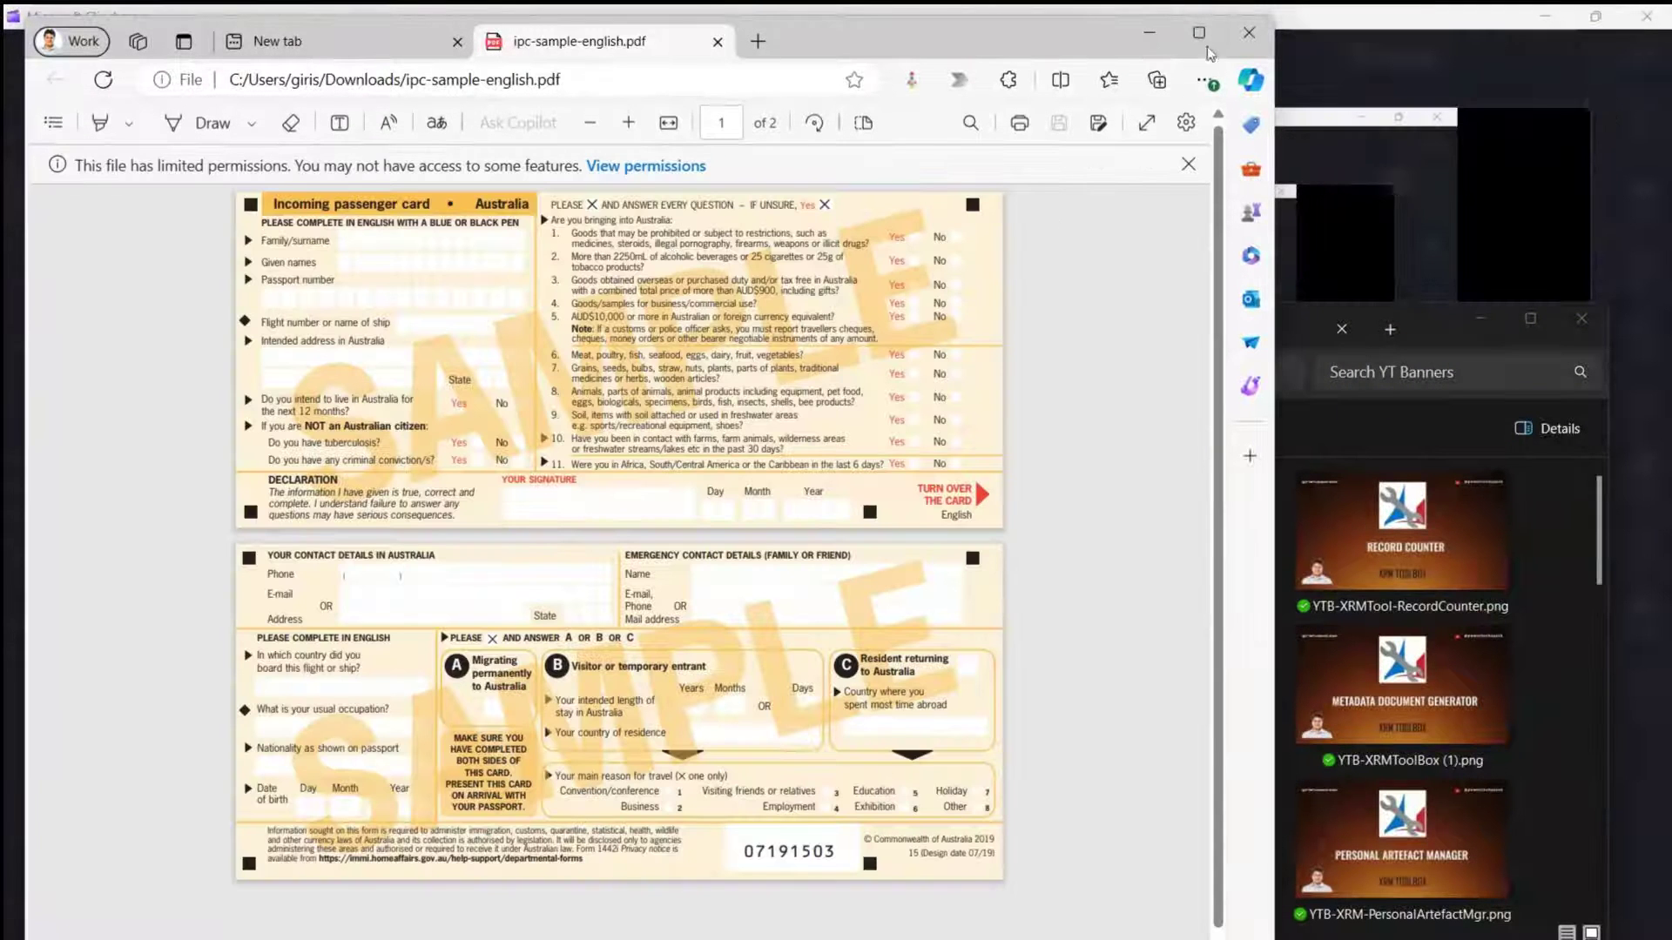
click(1201, 32)
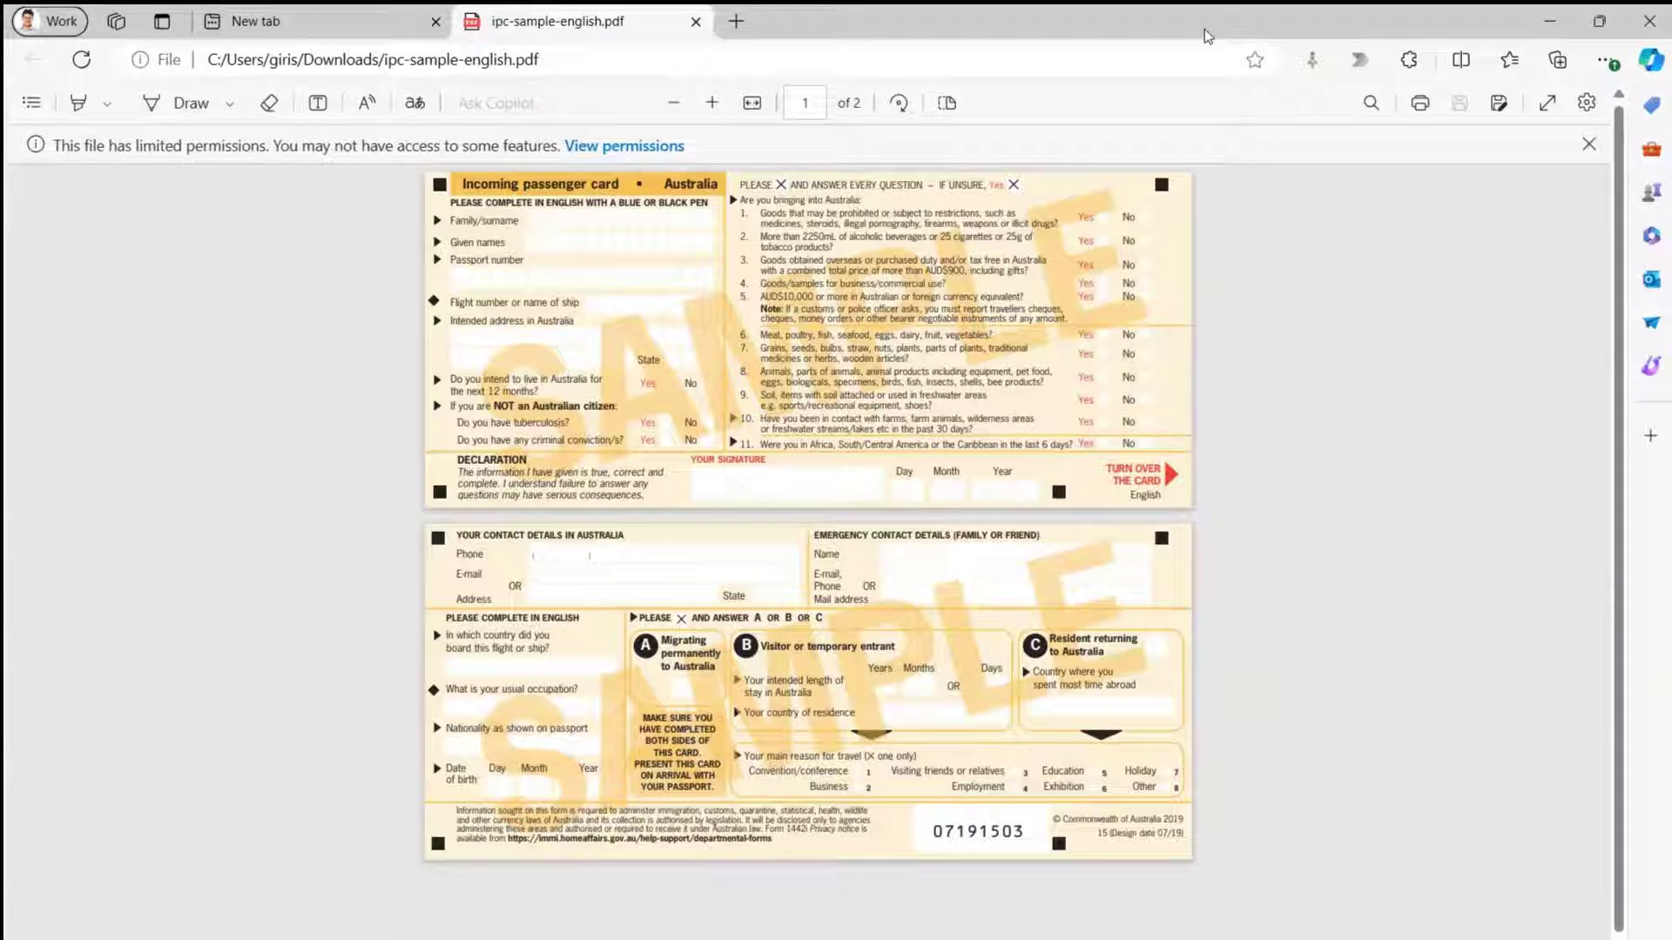
Fit the card to the window width and rotate it a full turn back to upright.
click(754, 106)
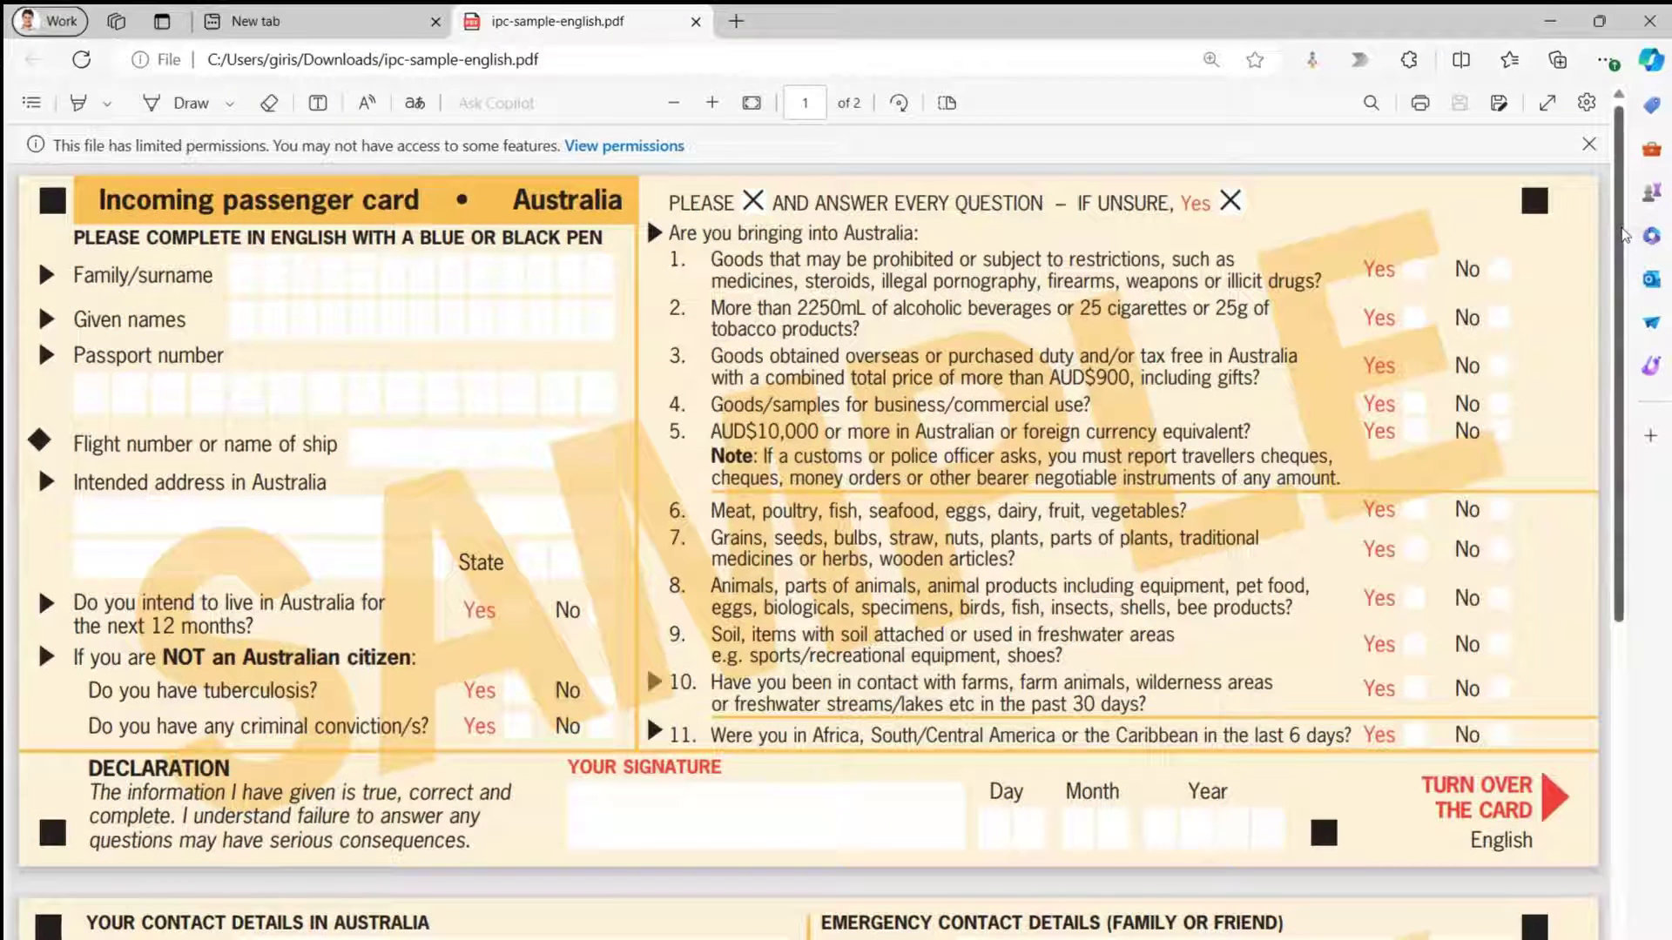
scroll(1625, 246, down, 1)
drag(1624, 245, 1667, 361)
scroll(1667, 361, up, 1)
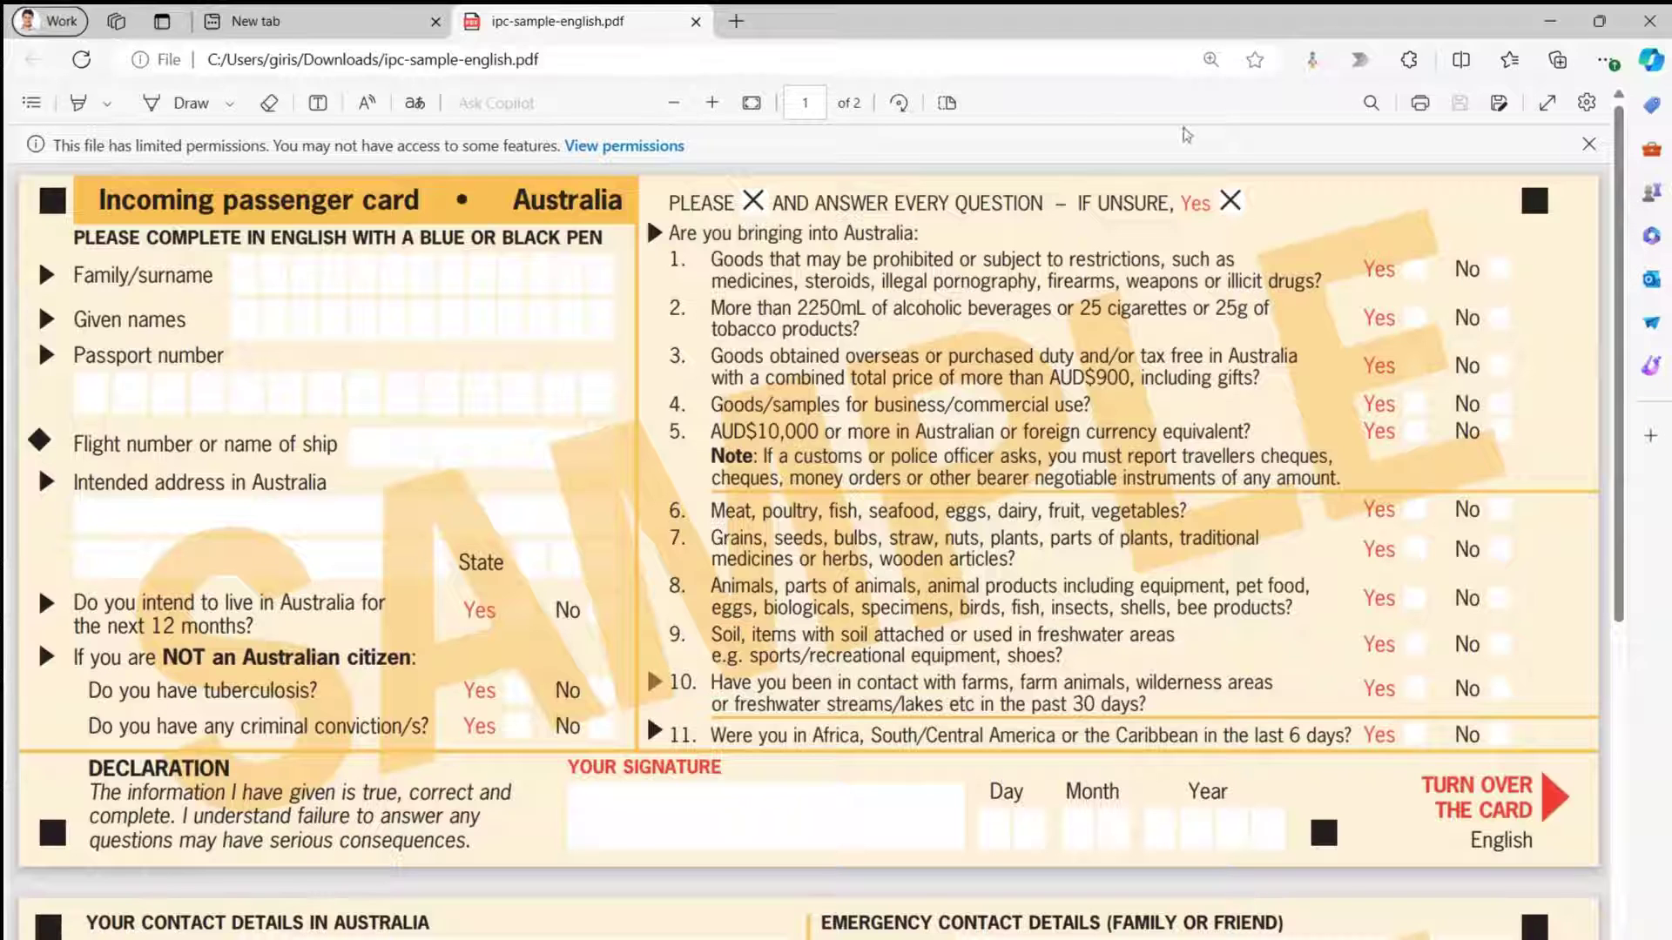
click(898, 105)
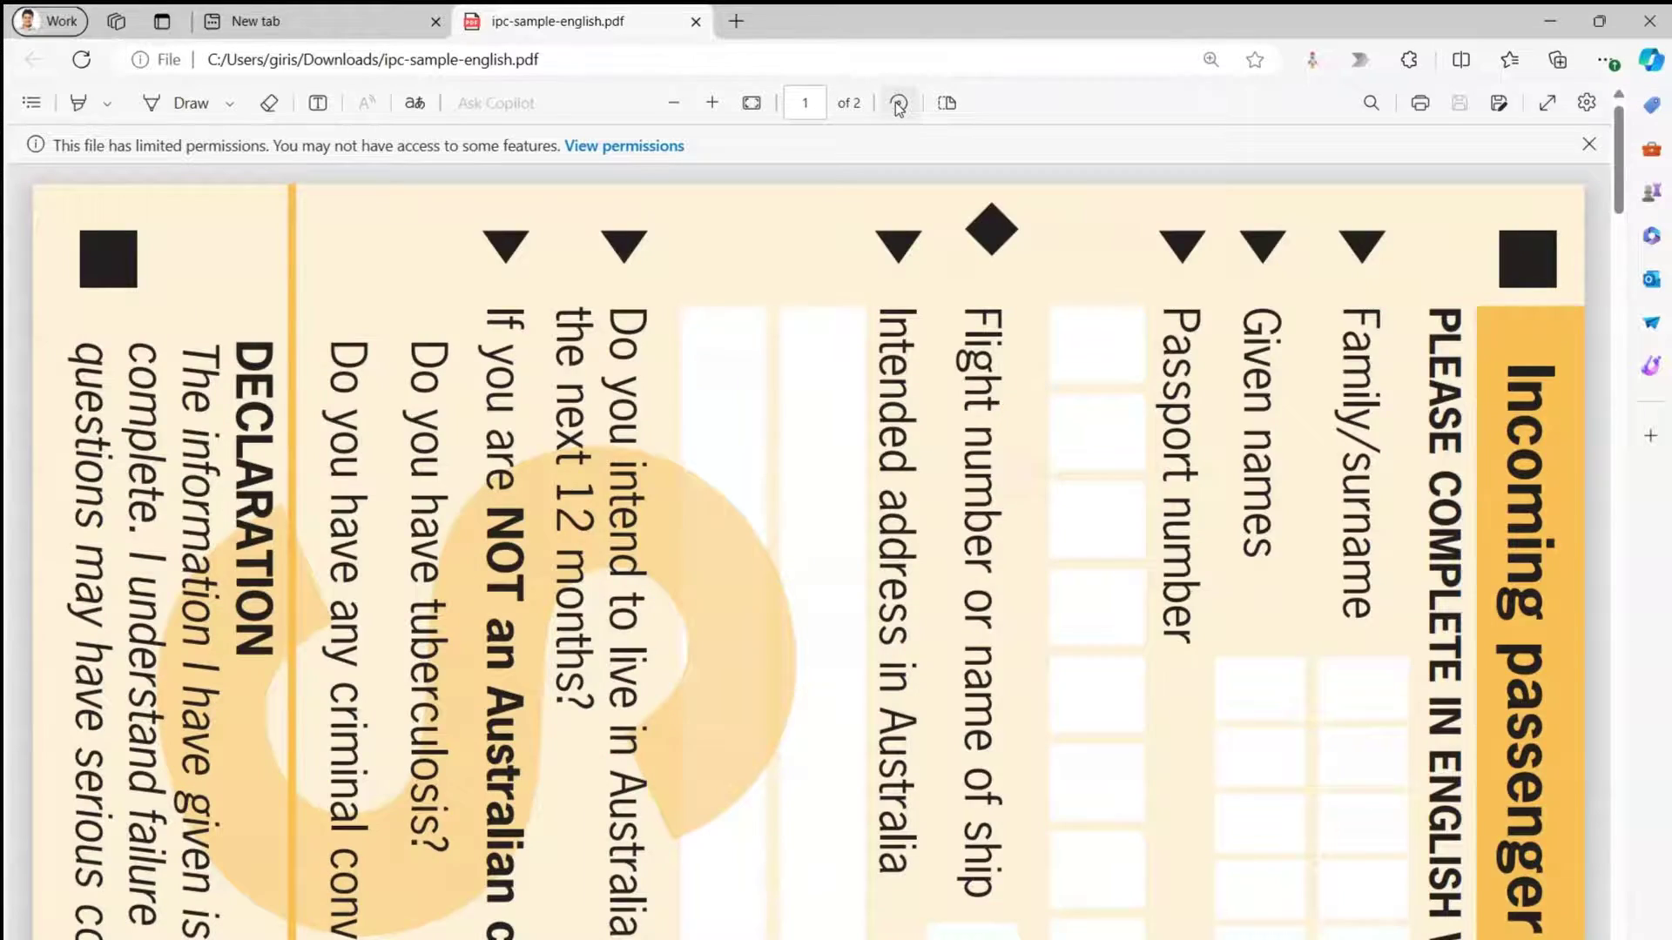
click(899, 105)
click(899, 106)
click(898, 106)
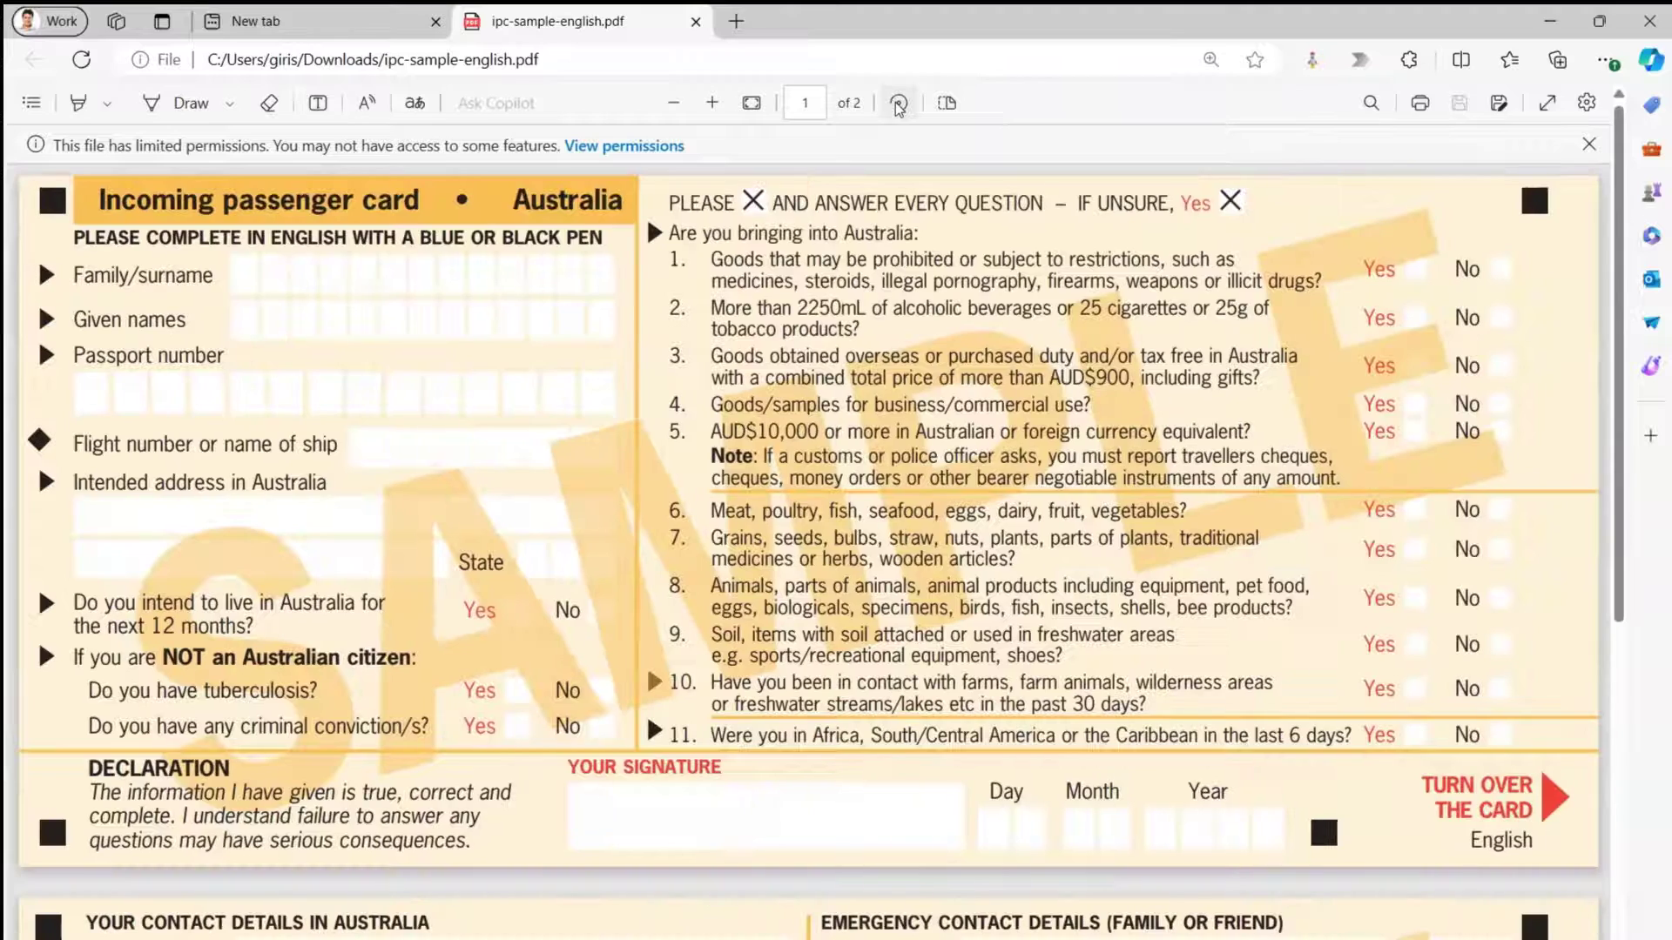
Try Two page view in the page layout options, then return to Single page.
click(950, 105)
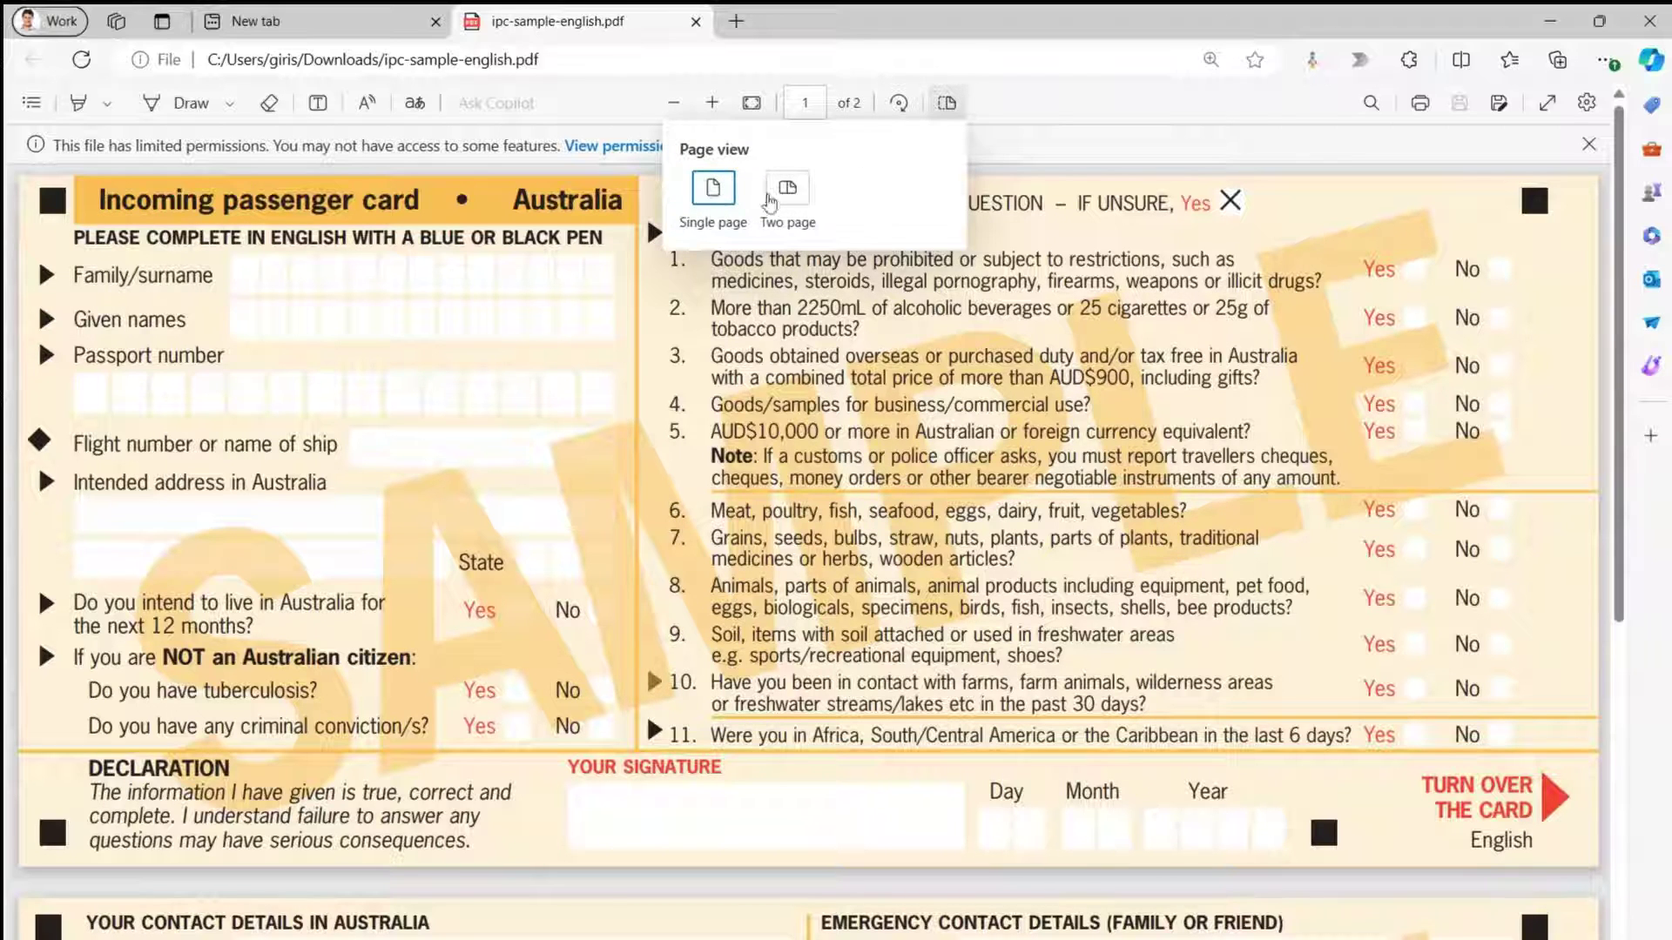
click(769, 200)
click(1033, 666)
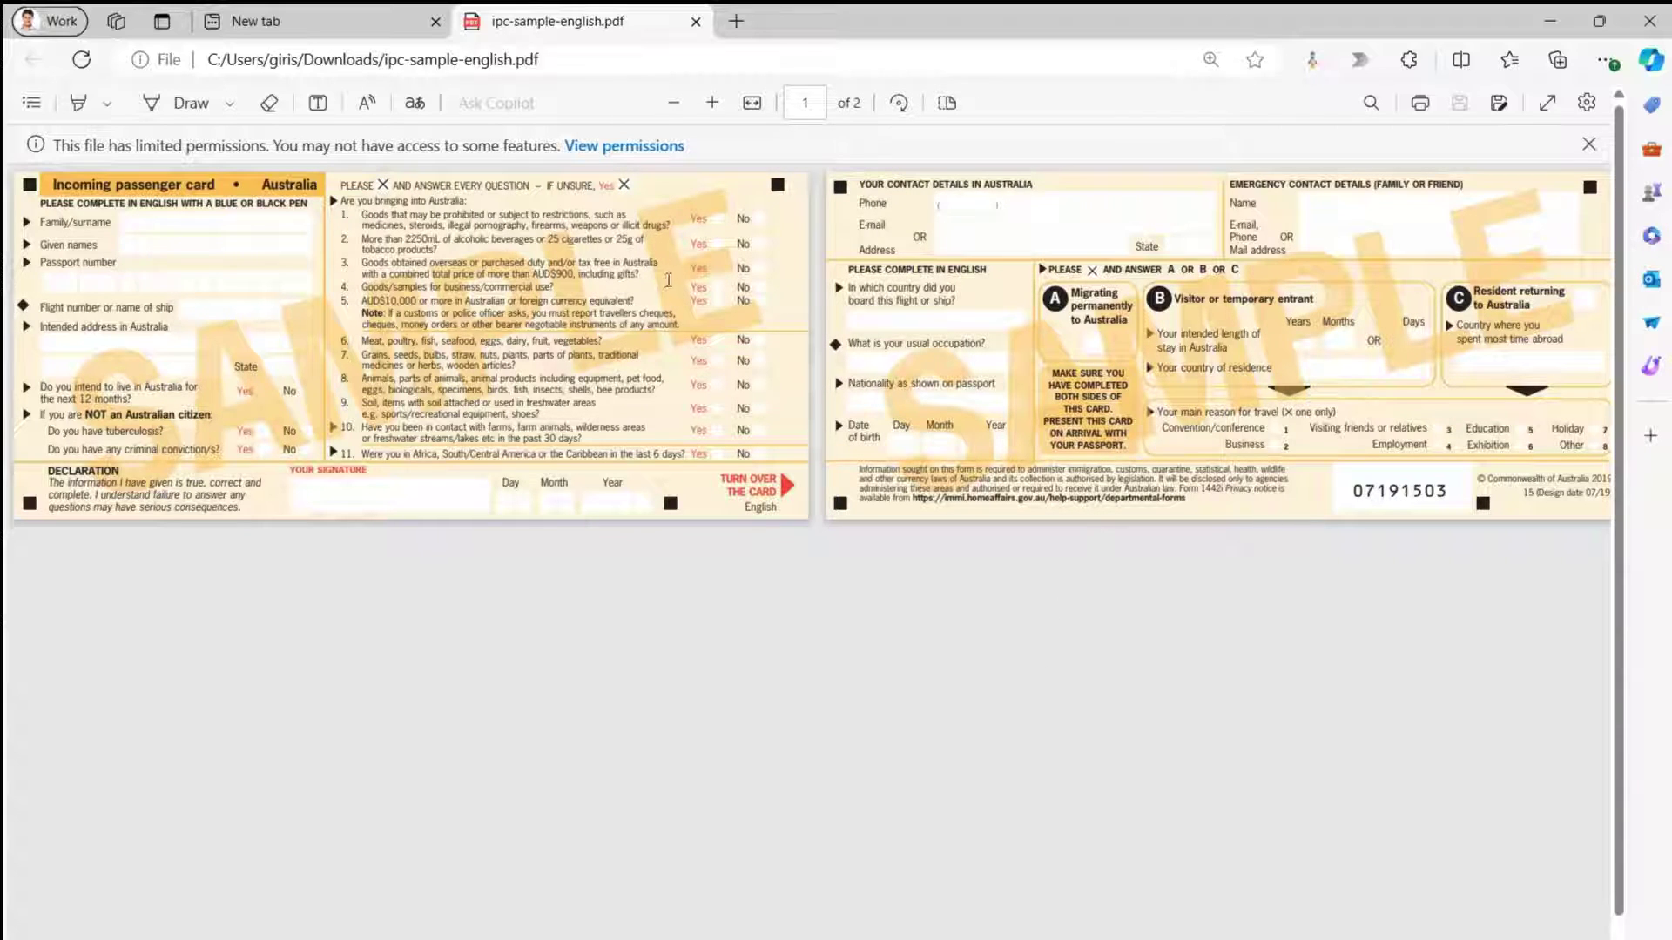
click(947, 103)
click(716, 193)
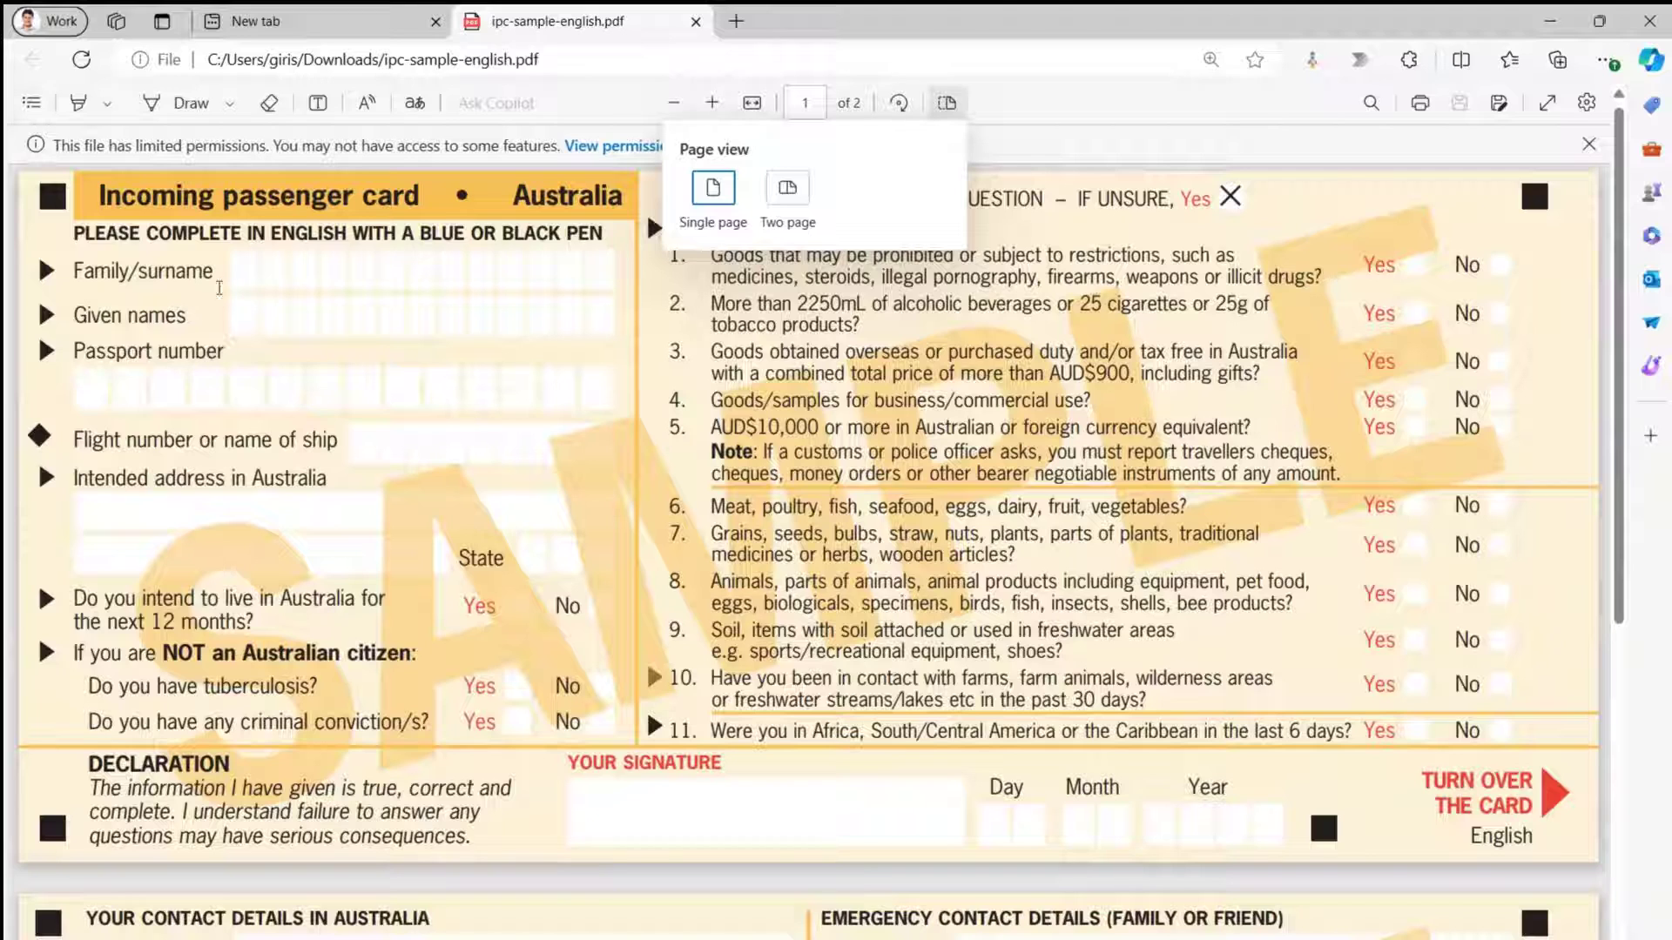
click(1128, 146)
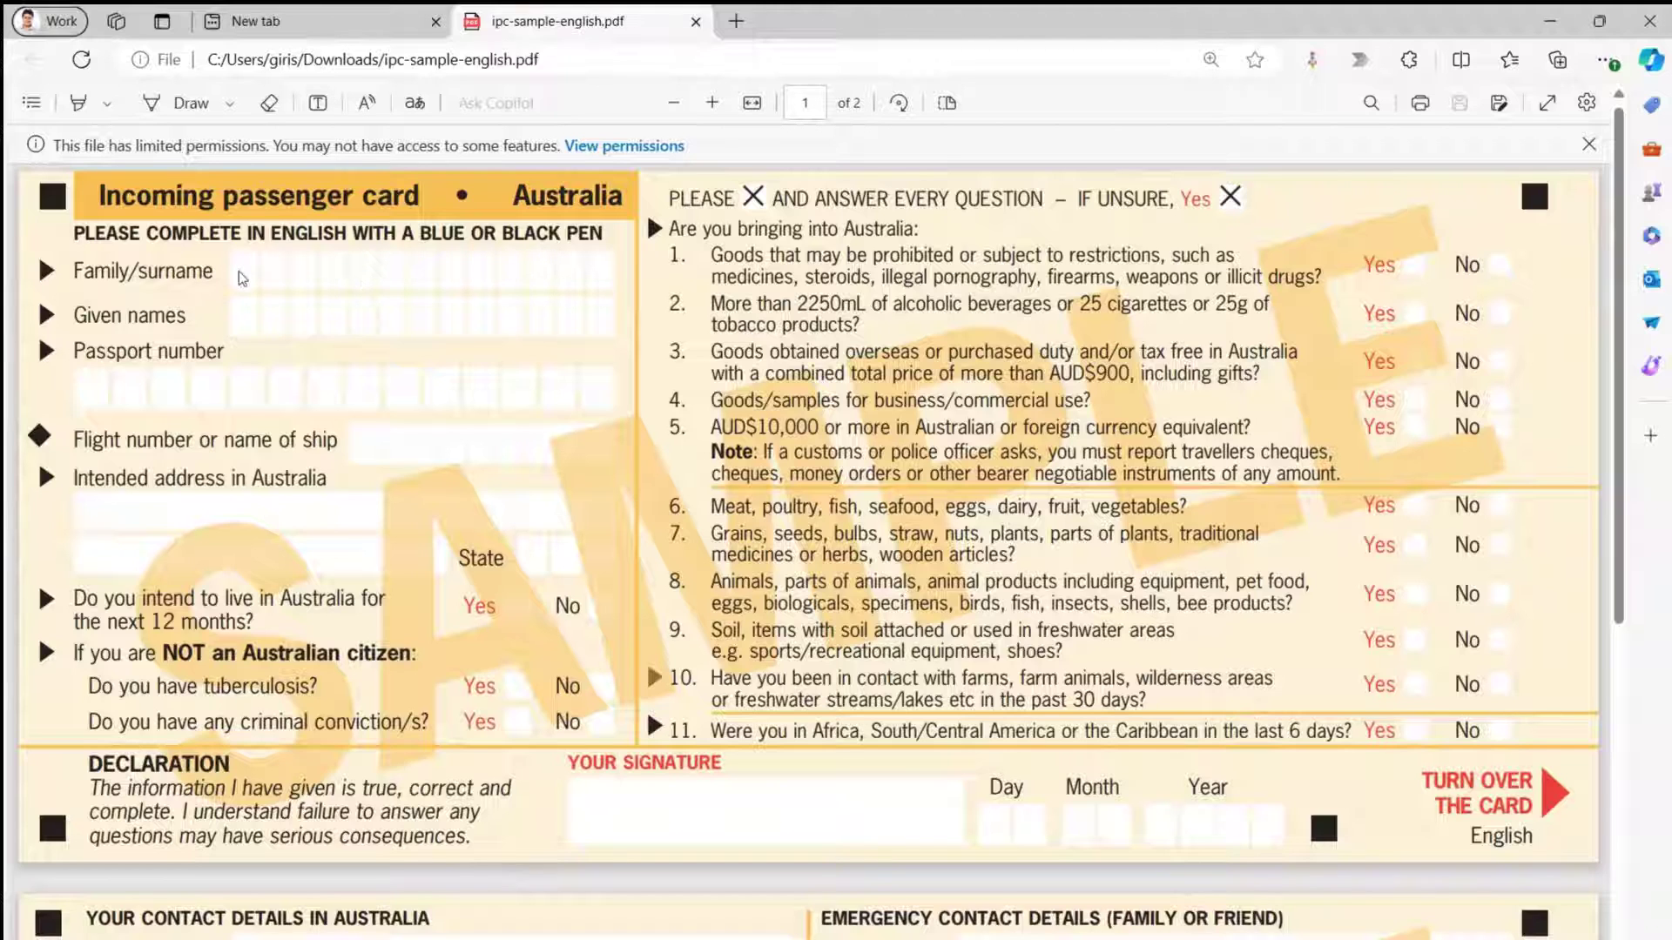
Set the Draw pen to black ink at the thinnest thickness.
click(230, 105)
click(252, 186)
click(252, 186)
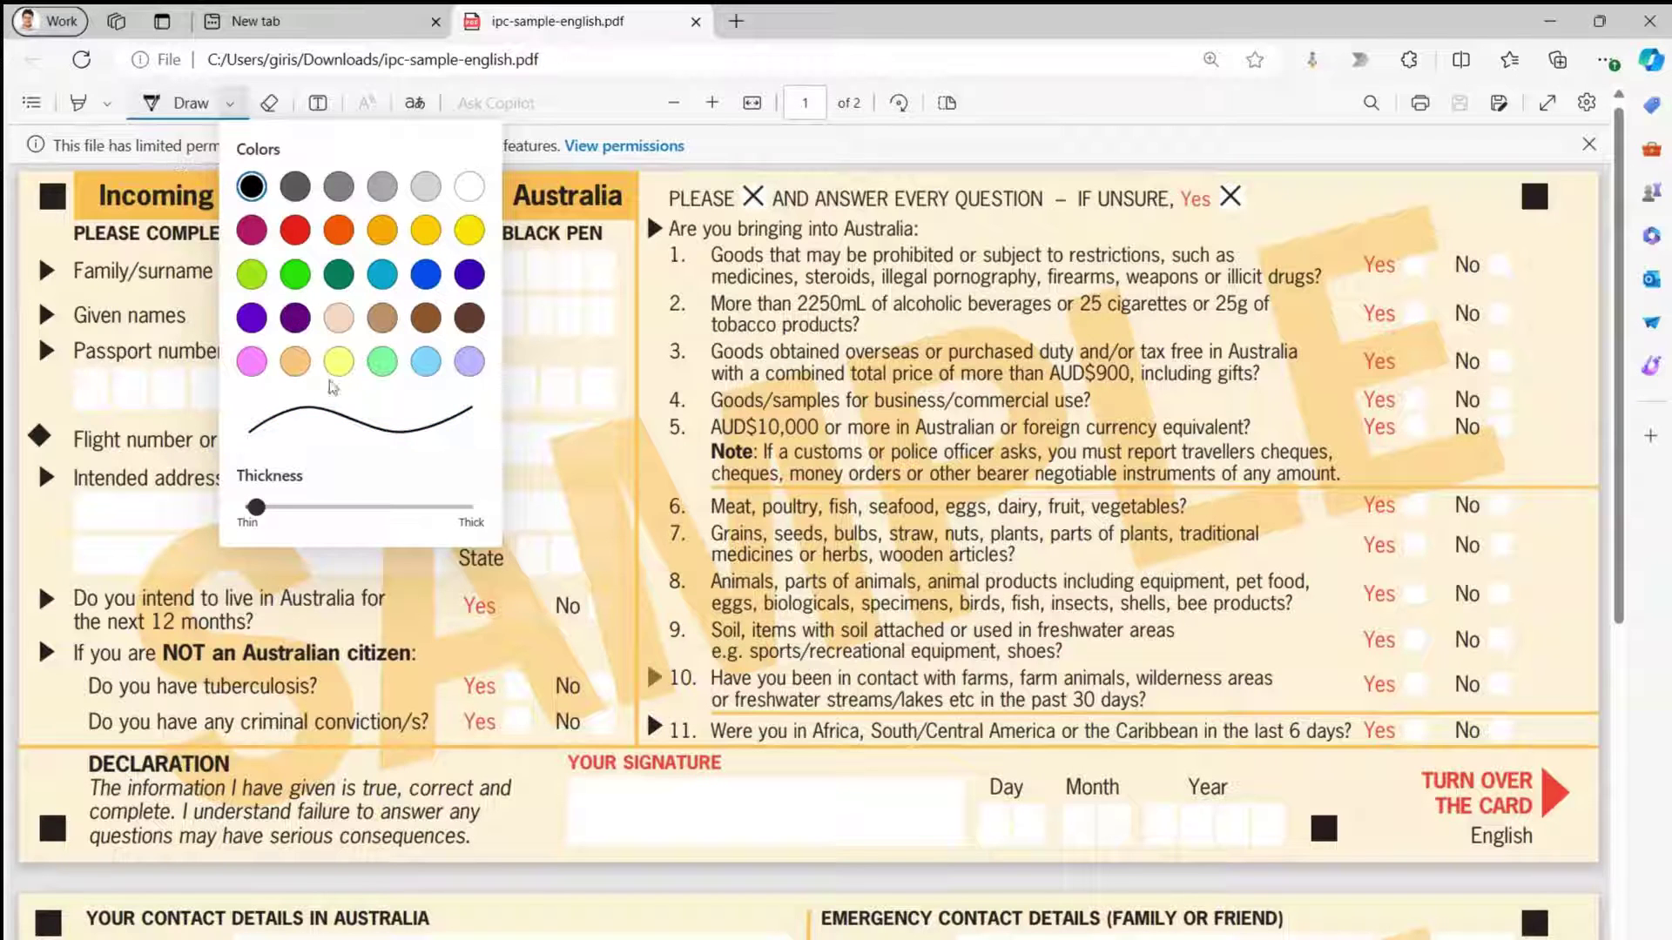
drag(256, 509, 246, 508)
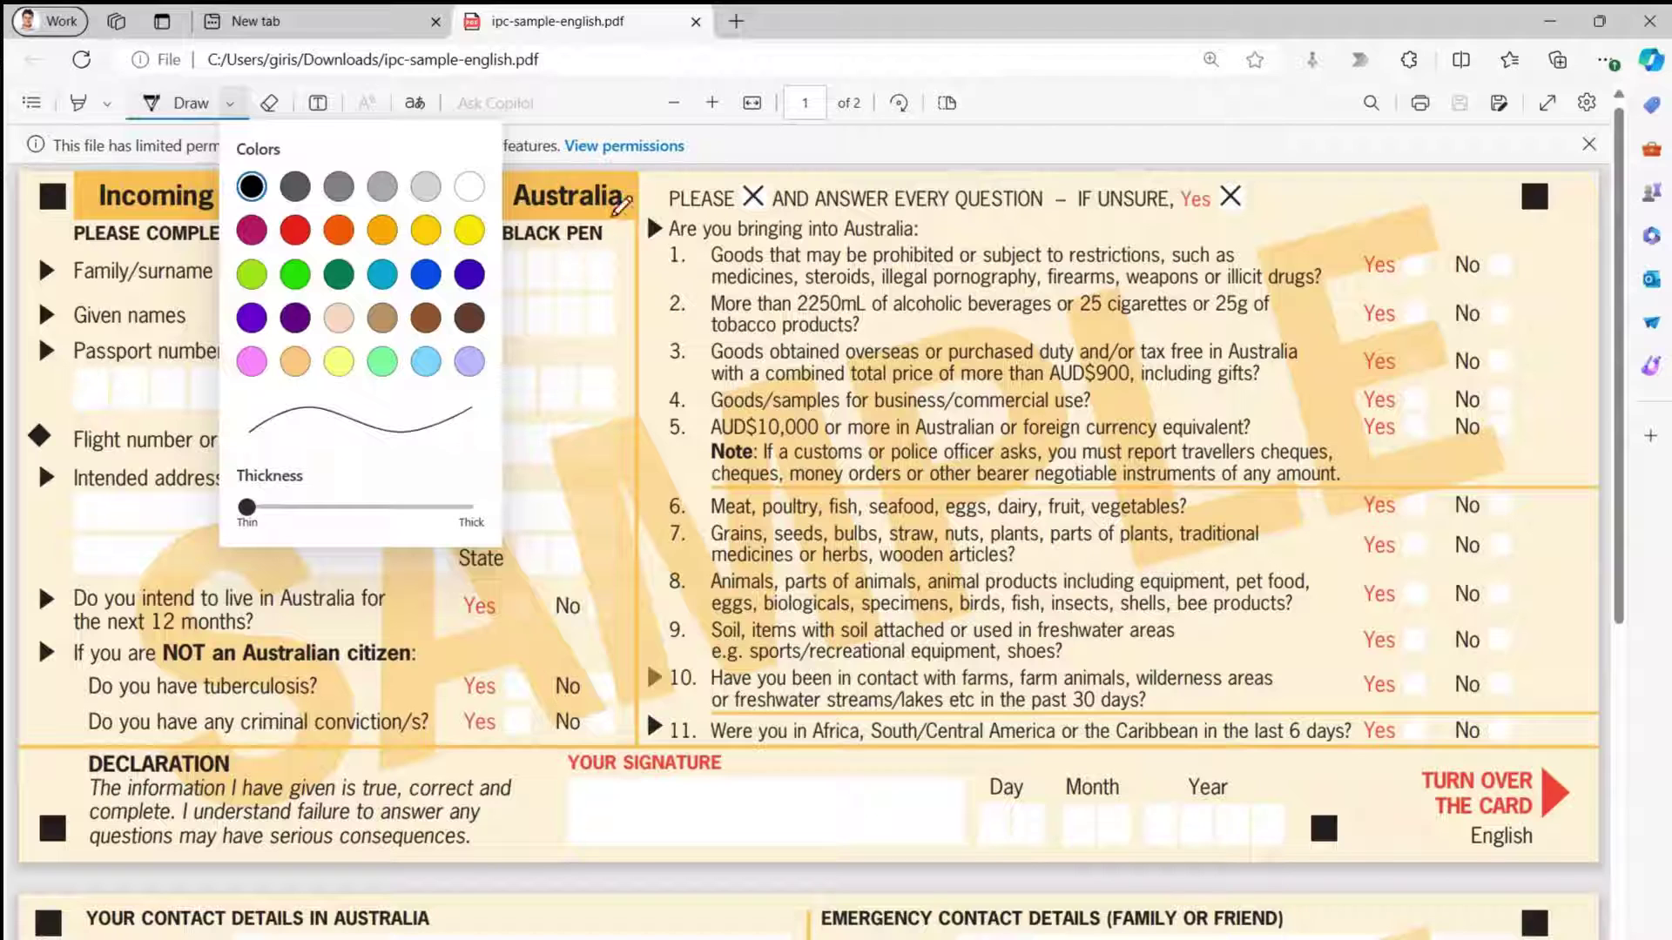
click(711, 158)
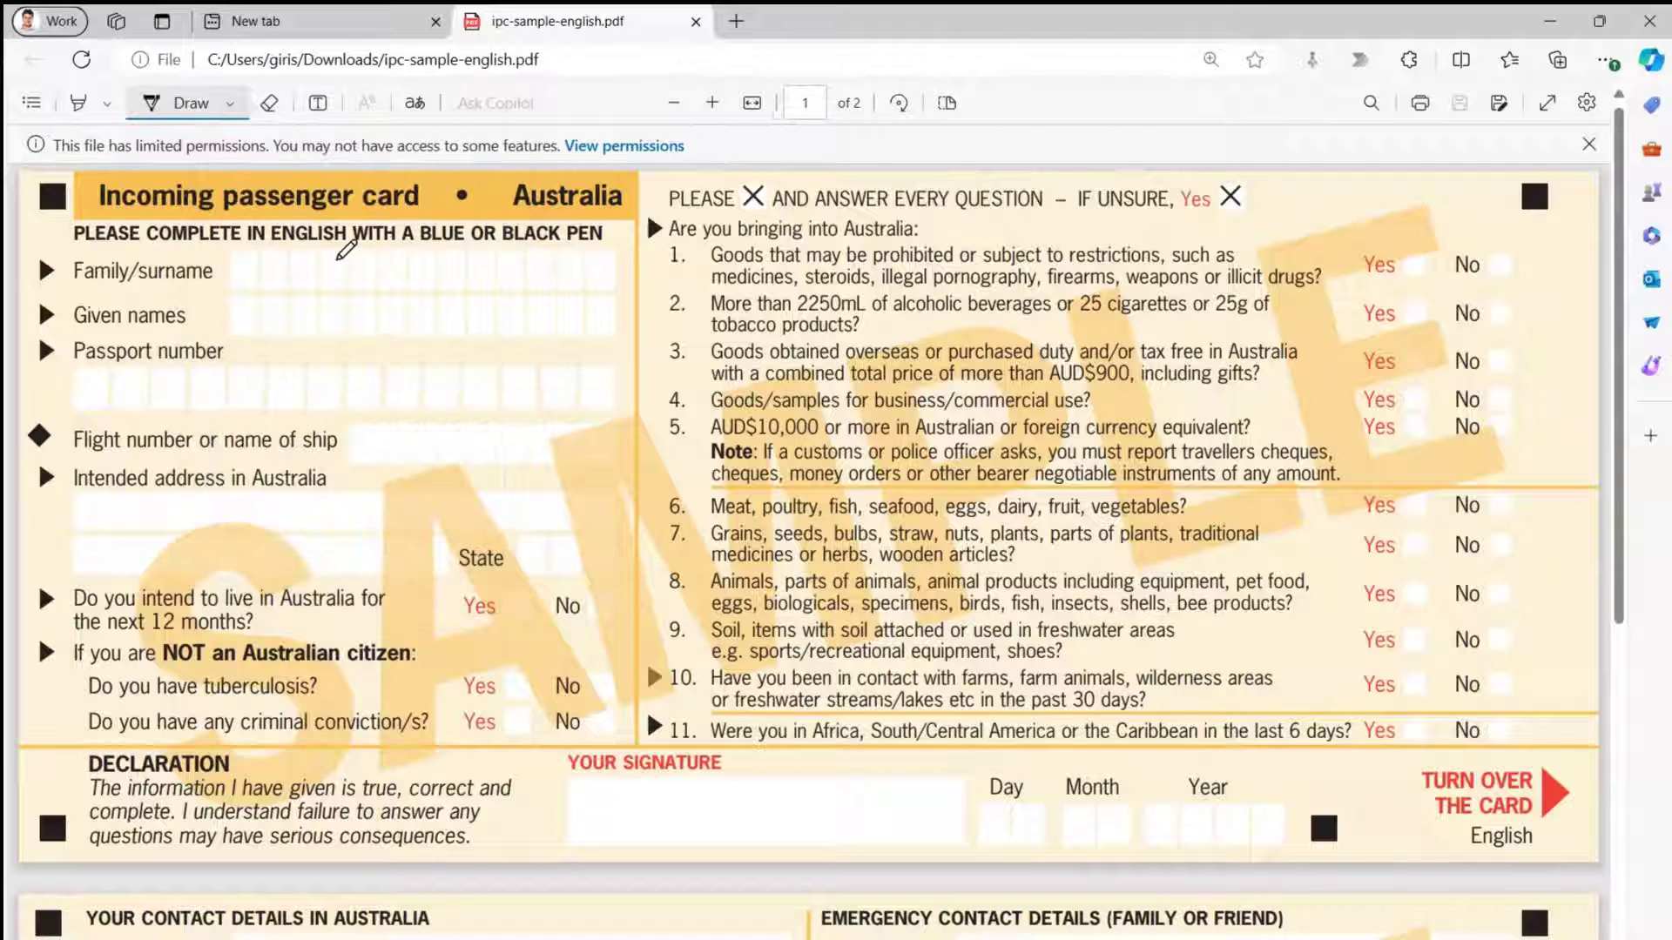
Handwrite the surname and given names as a trial, then erase that ink.
mouse_move(240, 267)
mouse_down()
mouse_move(246, 287)
mouse_move(254, 266)
mouse_move(283, 262)
mouse_move(290, 286)
mouse_move(350, 247)
mouse_move(366, 284)
mouse_move(364, 265)
mouse_up()
mouse_move(376, 254)
mouse_down()
mouse_move(377, 286)
mouse_move(442, 283)
mouse_up()
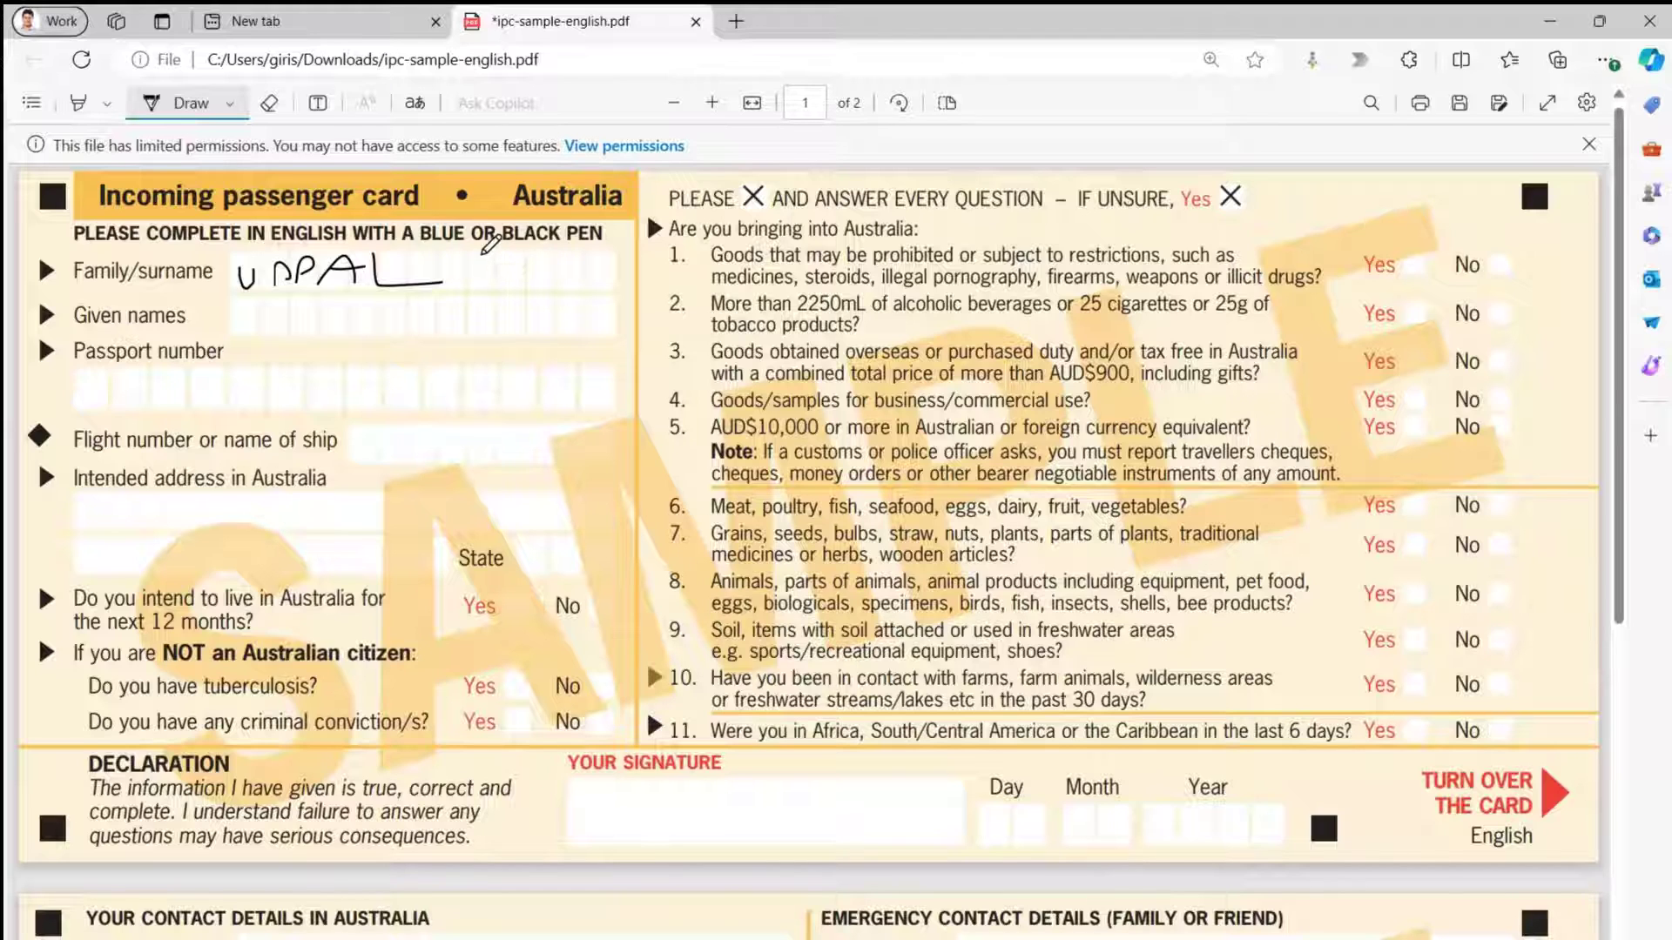
mouse_move(260, 309)
mouse_down()
mouse_move(247, 332)
mouse_move(304, 315)
mouse_move(424, 330)
mouse_up()
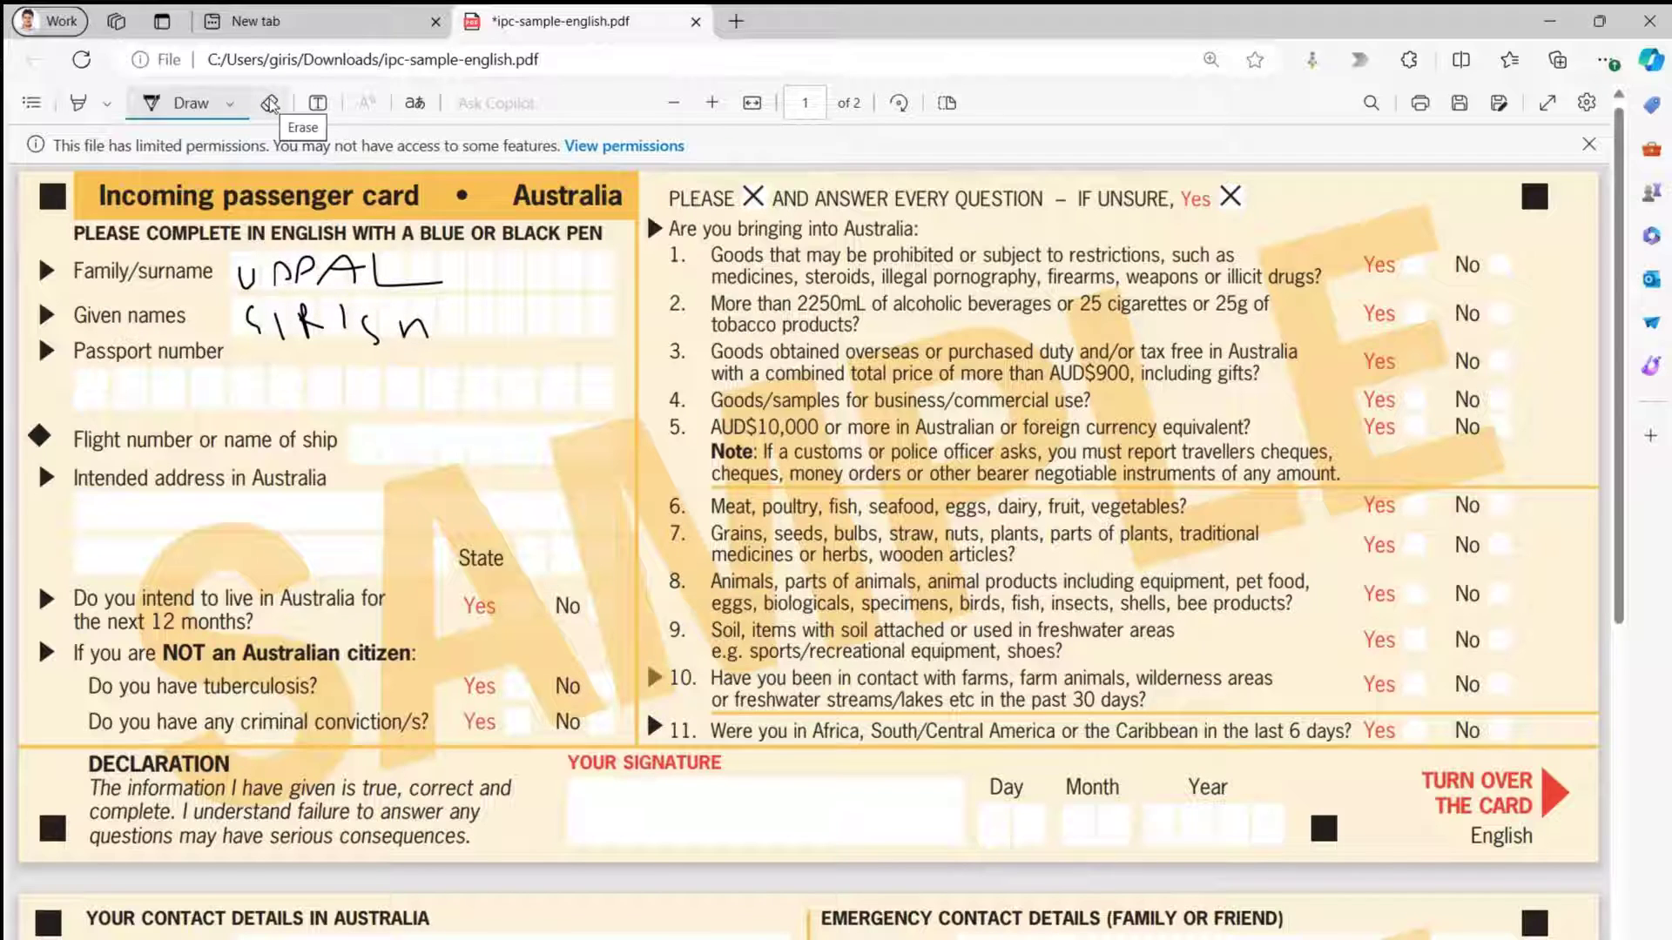
click(270, 102)
mouse_move(246, 276)
mouse_down()
mouse_move(287, 270)
mouse_move(300, 326)
mouse_move(426, 329)
mouse_up()
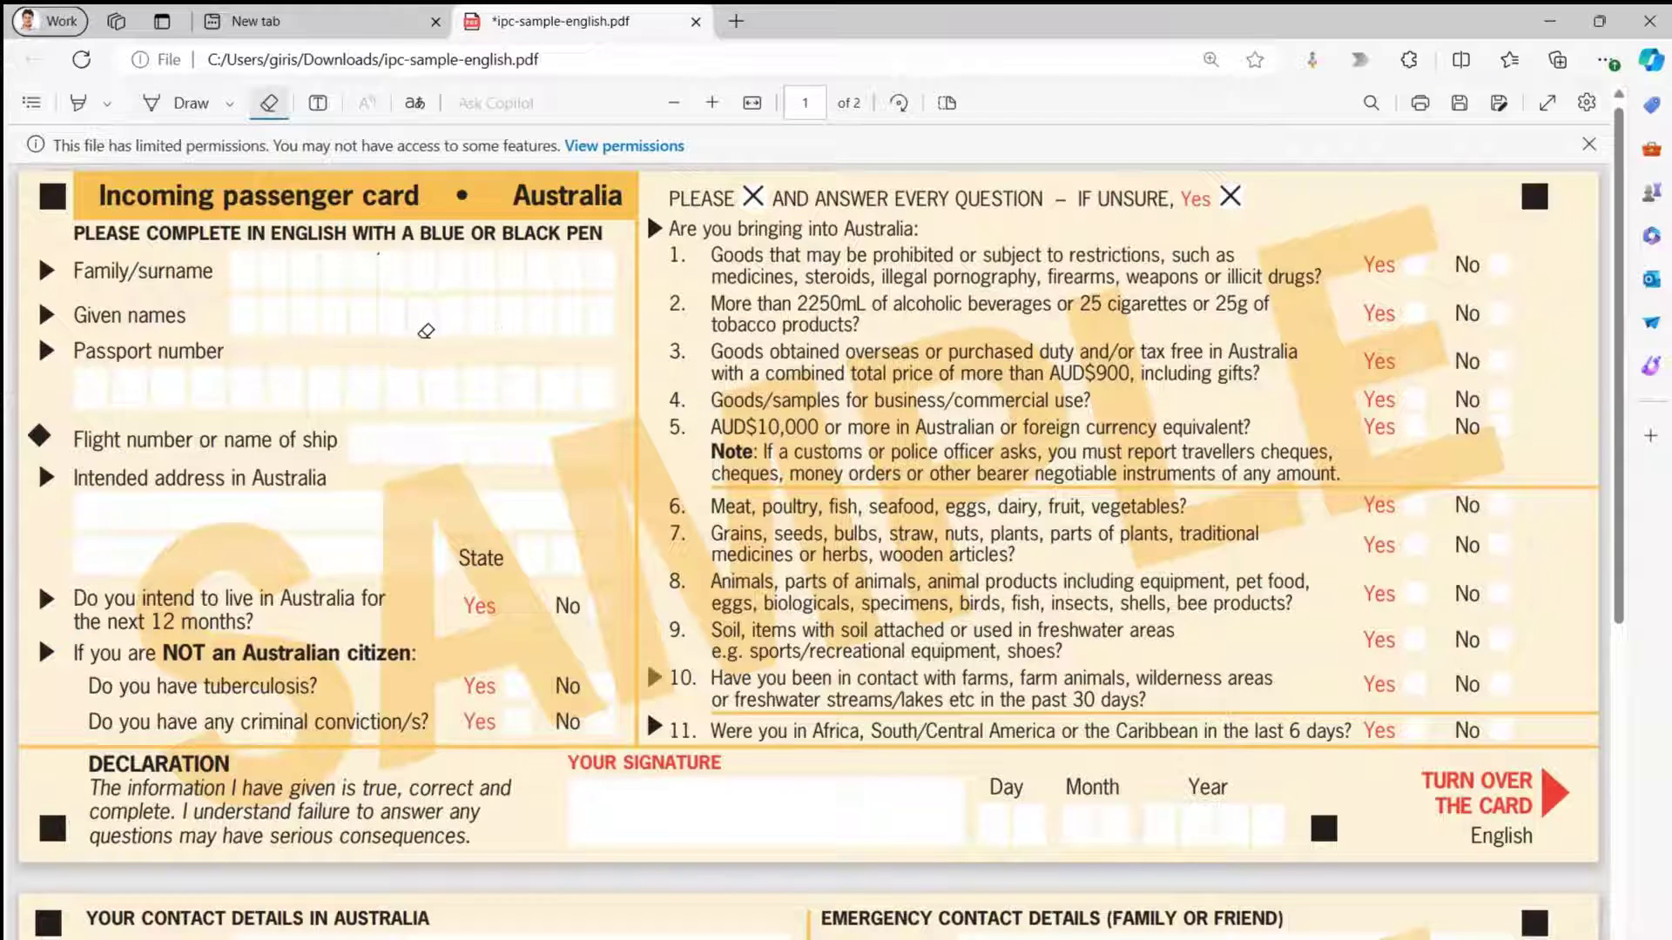
Type the passenger's surname in capitals in a text box, narrowed and placed on the Family/surname row.
click(318, 106)
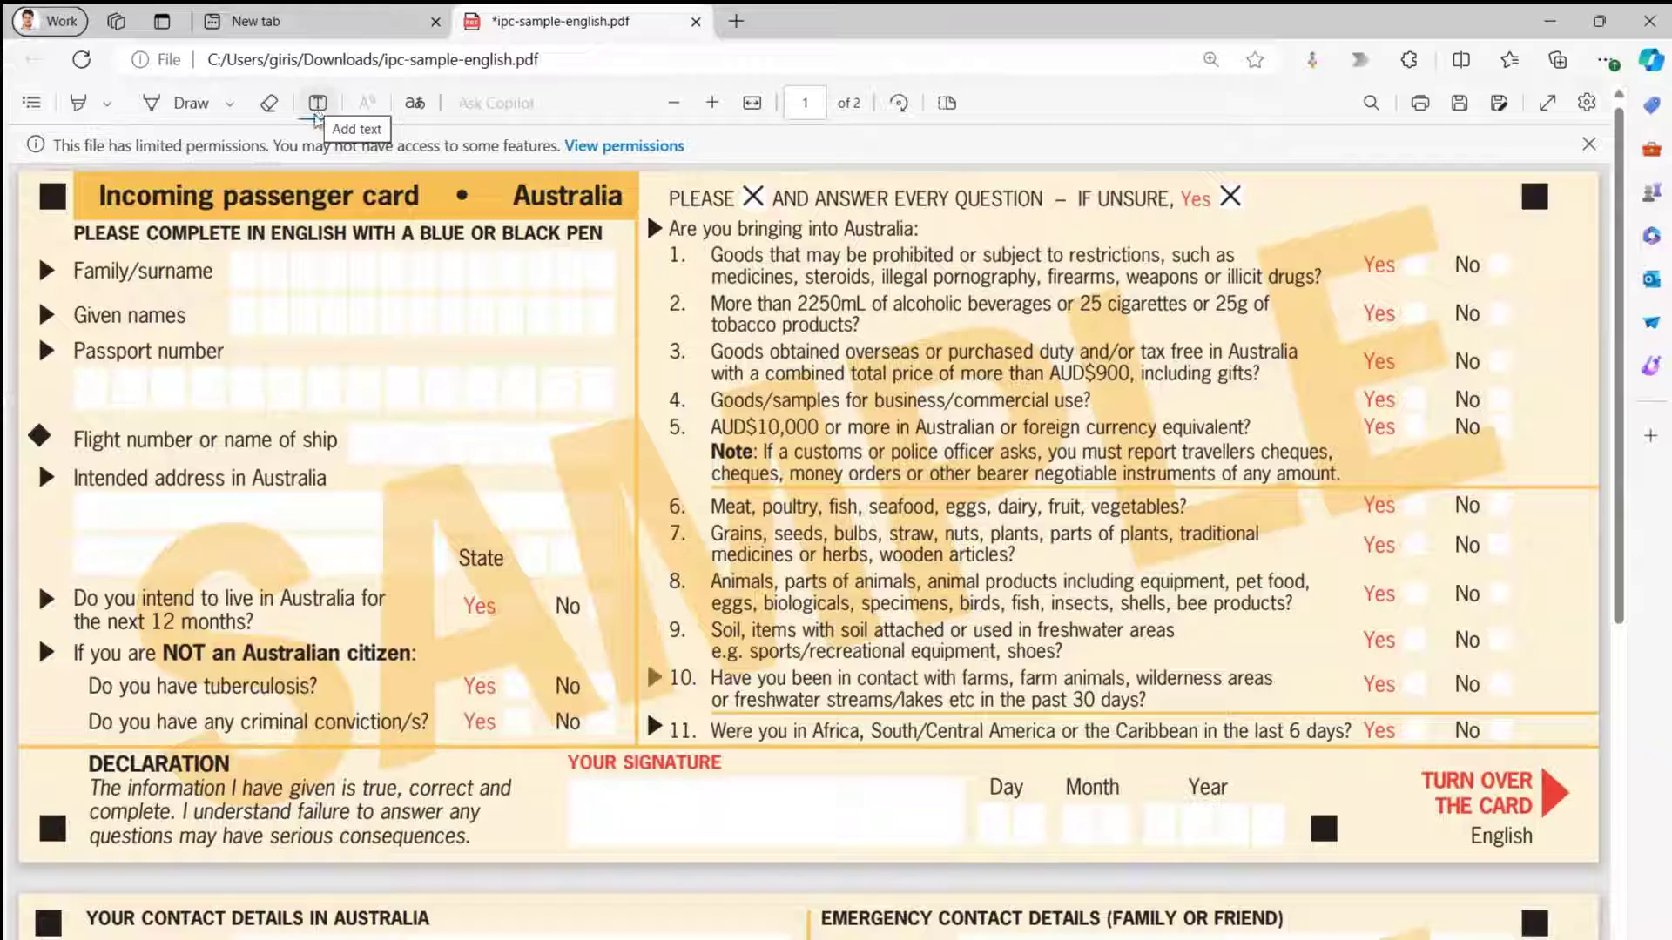
click(238, 268)
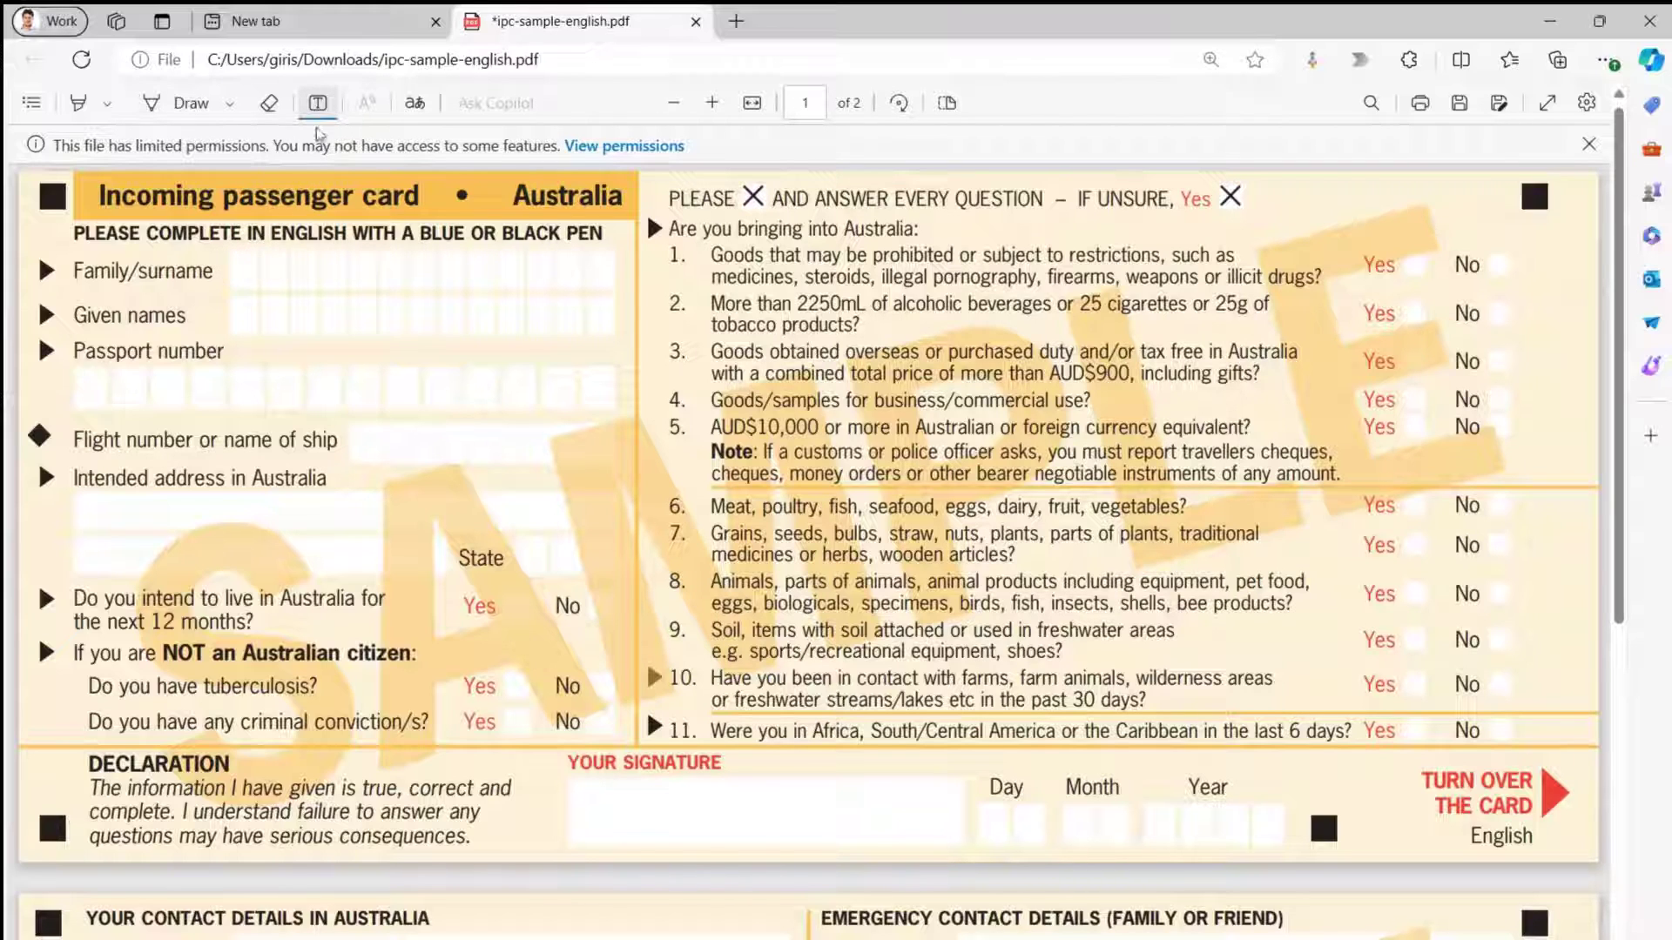
click(241, 265)
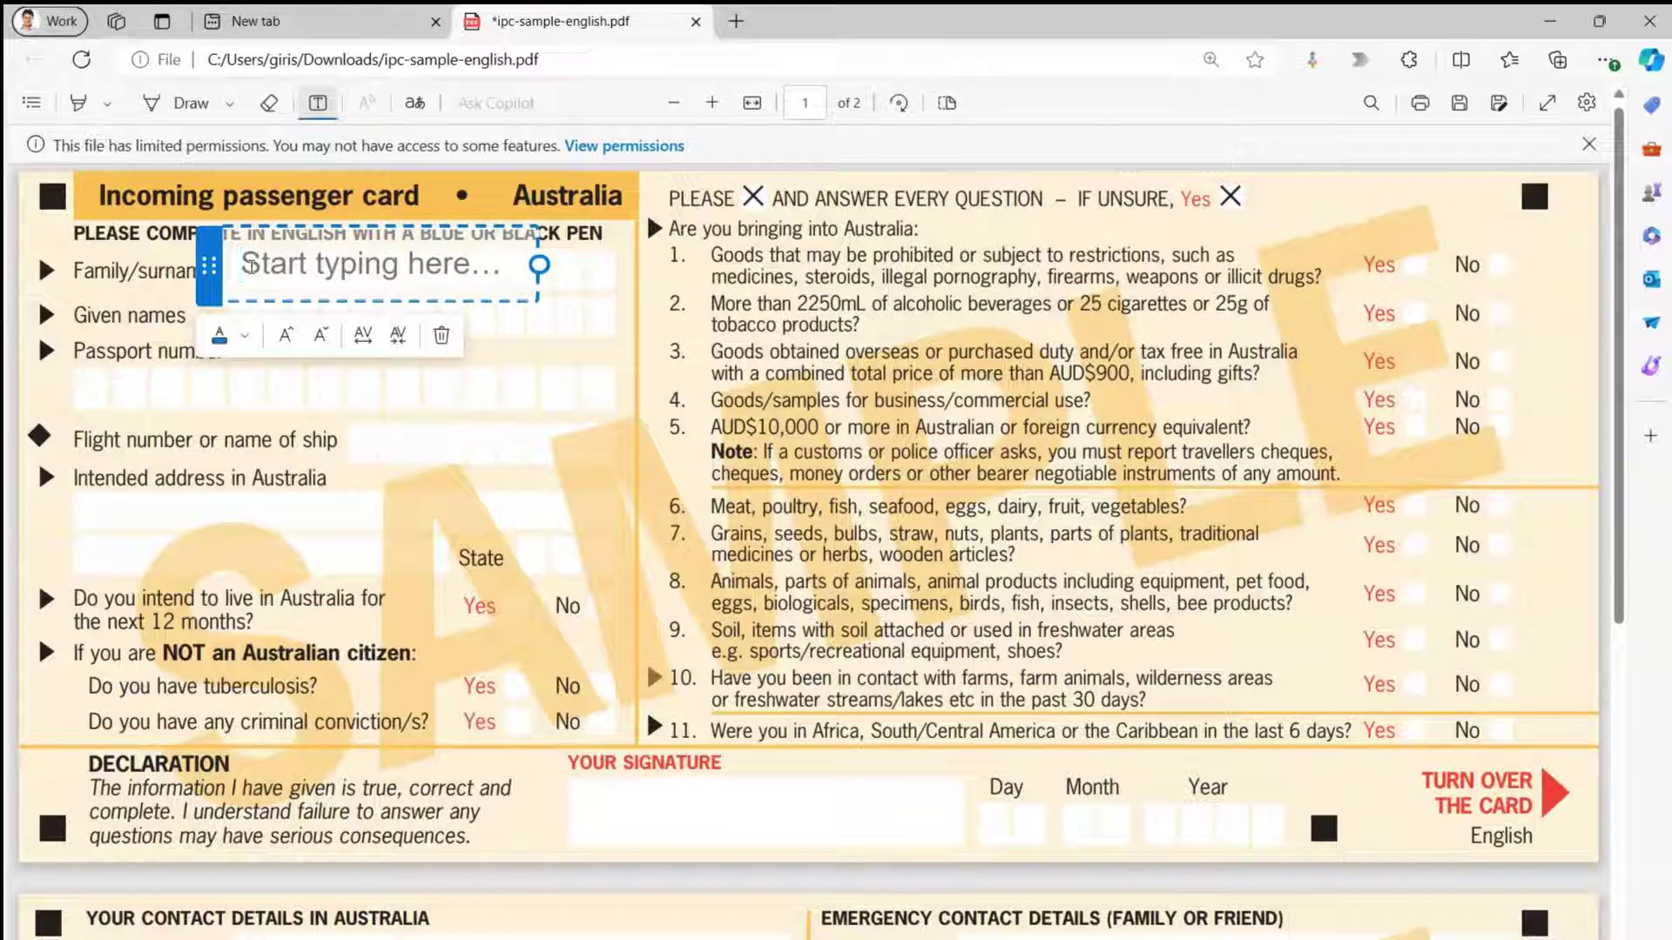
text(UPPAL)
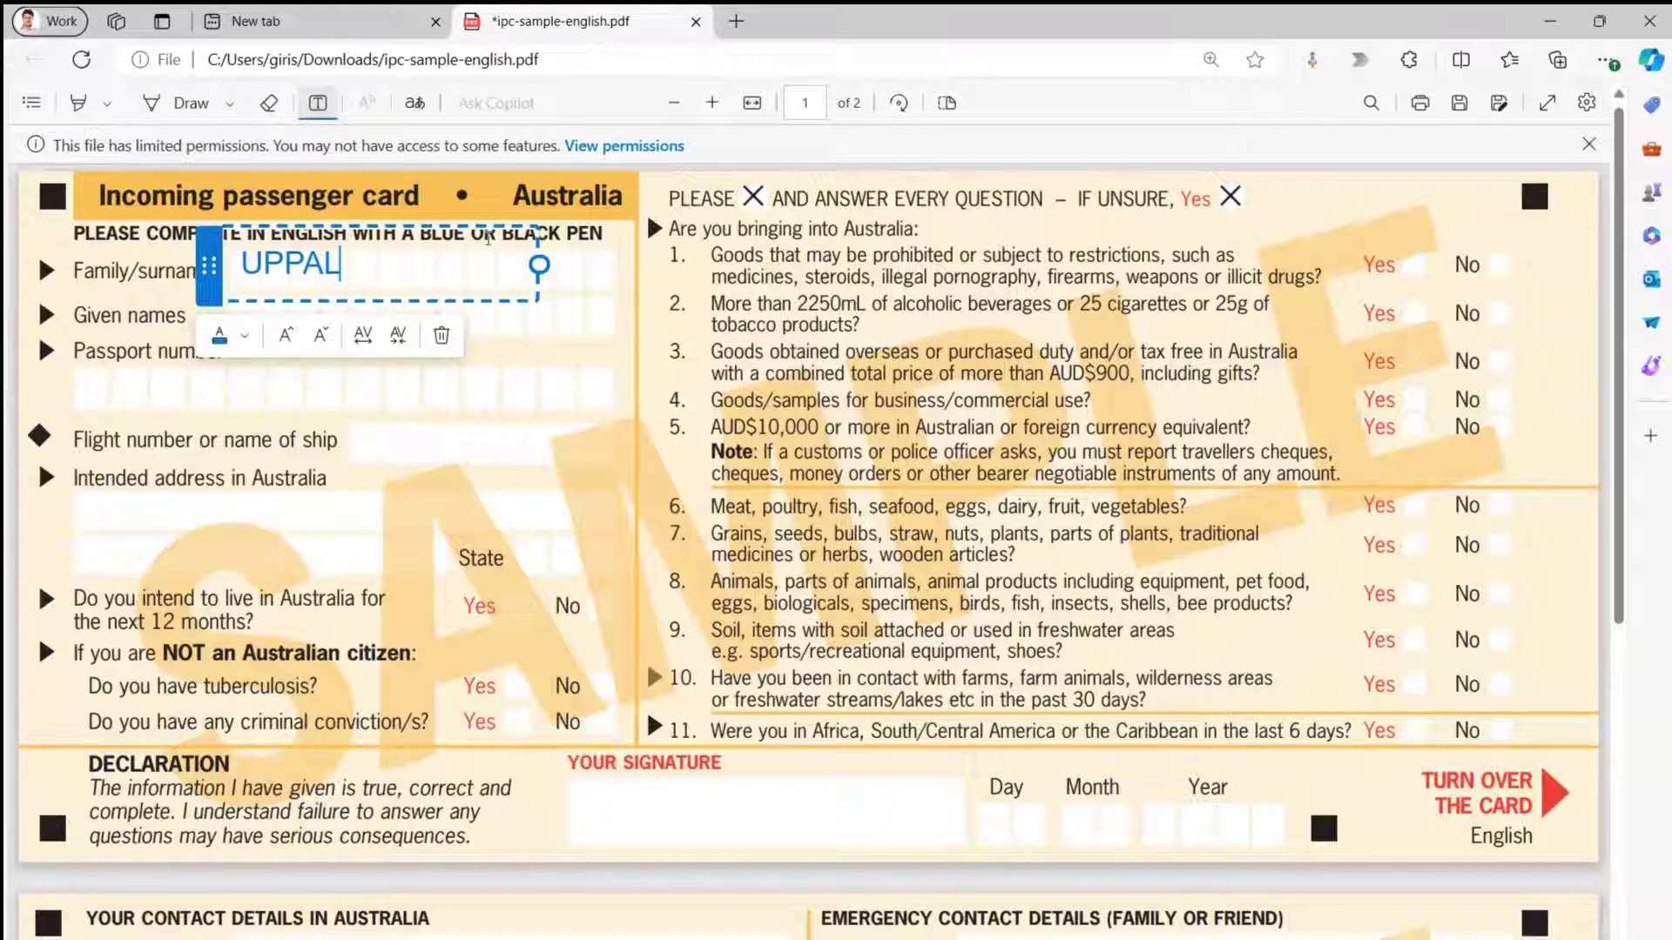
drag(539, 265, 367, 273)
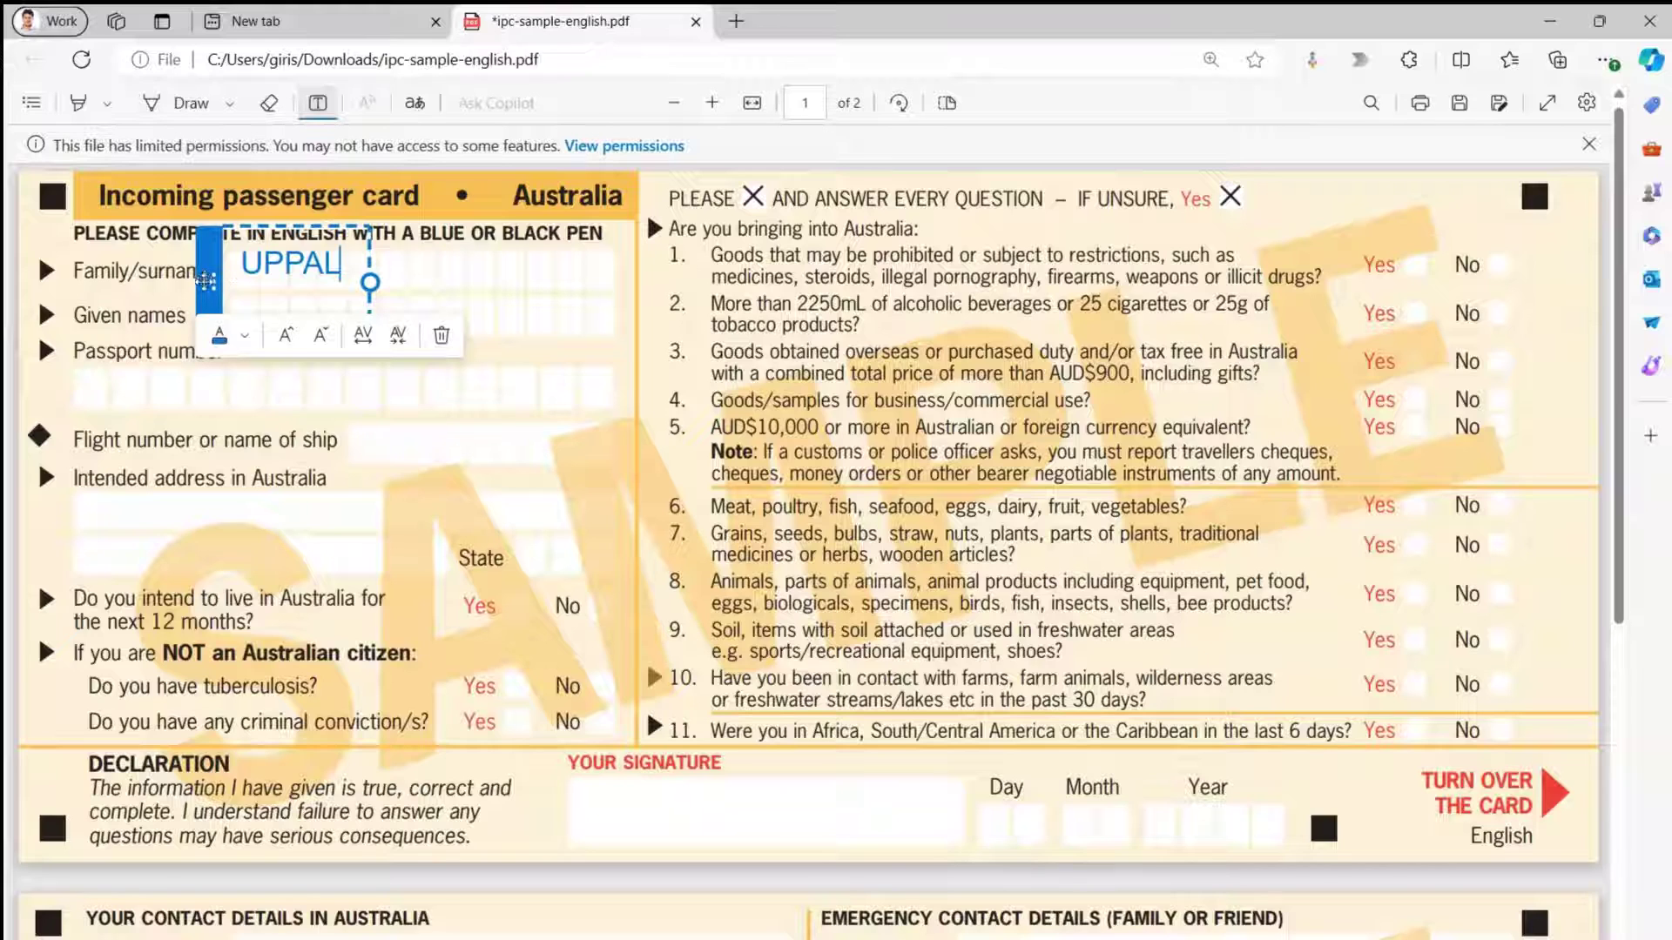
drag(206, 277, 262, 292)
drag(445, 303, 198, 286)
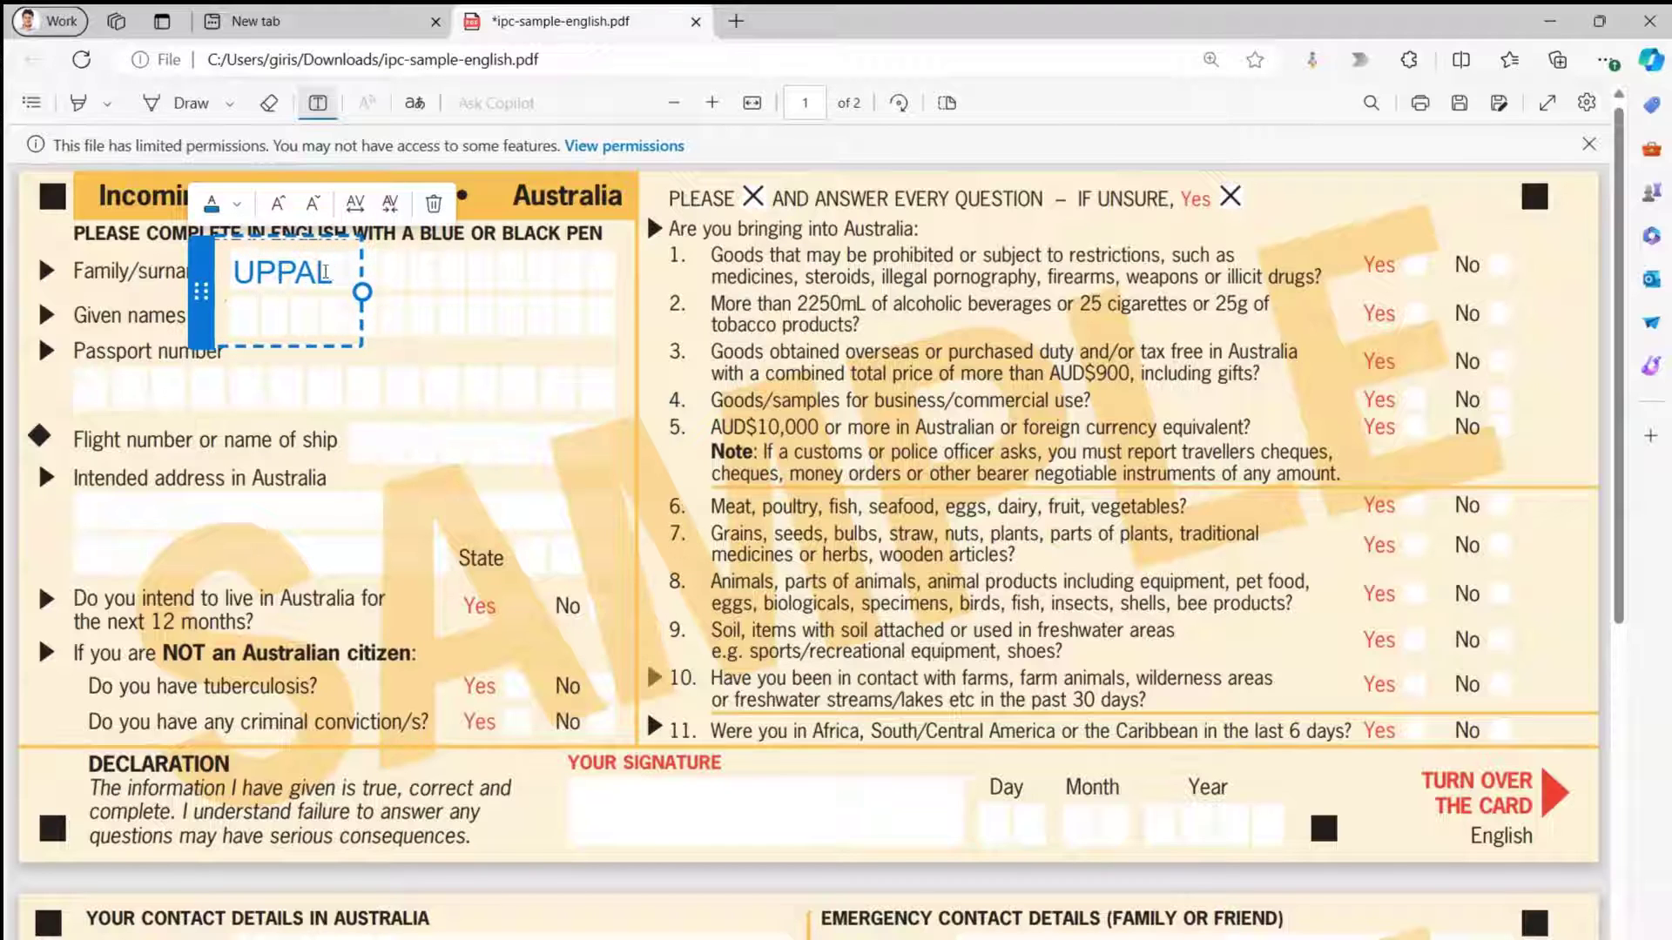
drag(202, 285, 202, 285)
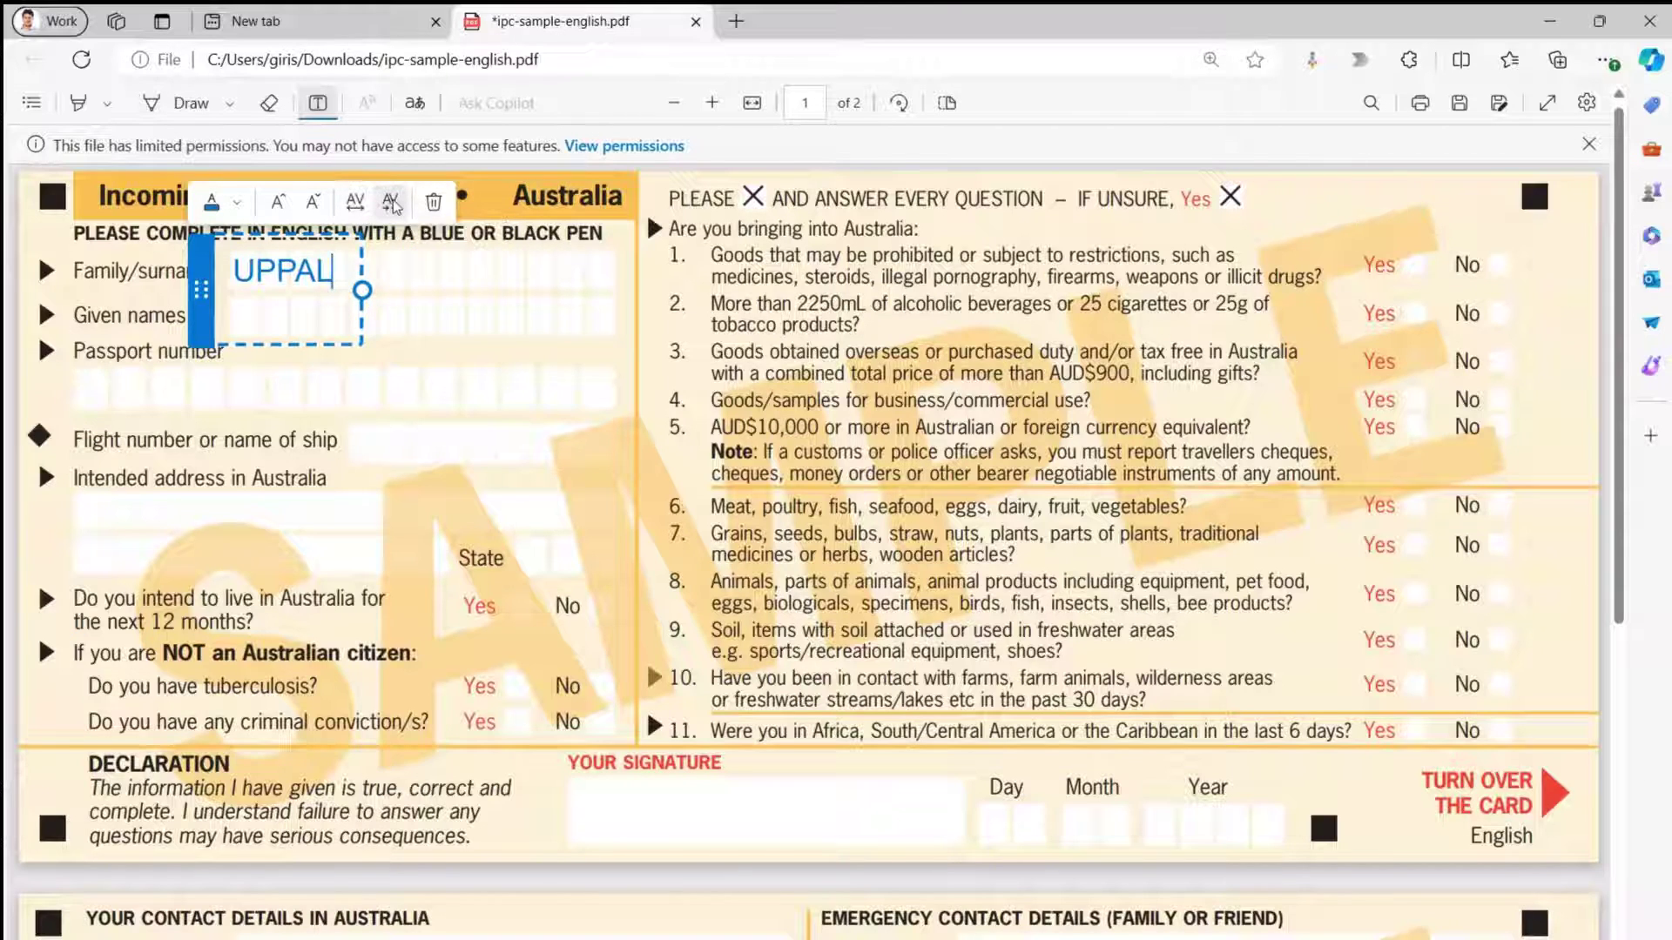
Increase the surname's character spacing eight steps, widening the box so it stays on one line.
click(355, 205)
click(355, 205)
click(355, 205)
click(356, 204)
click(356, 204)
click(355, 205)
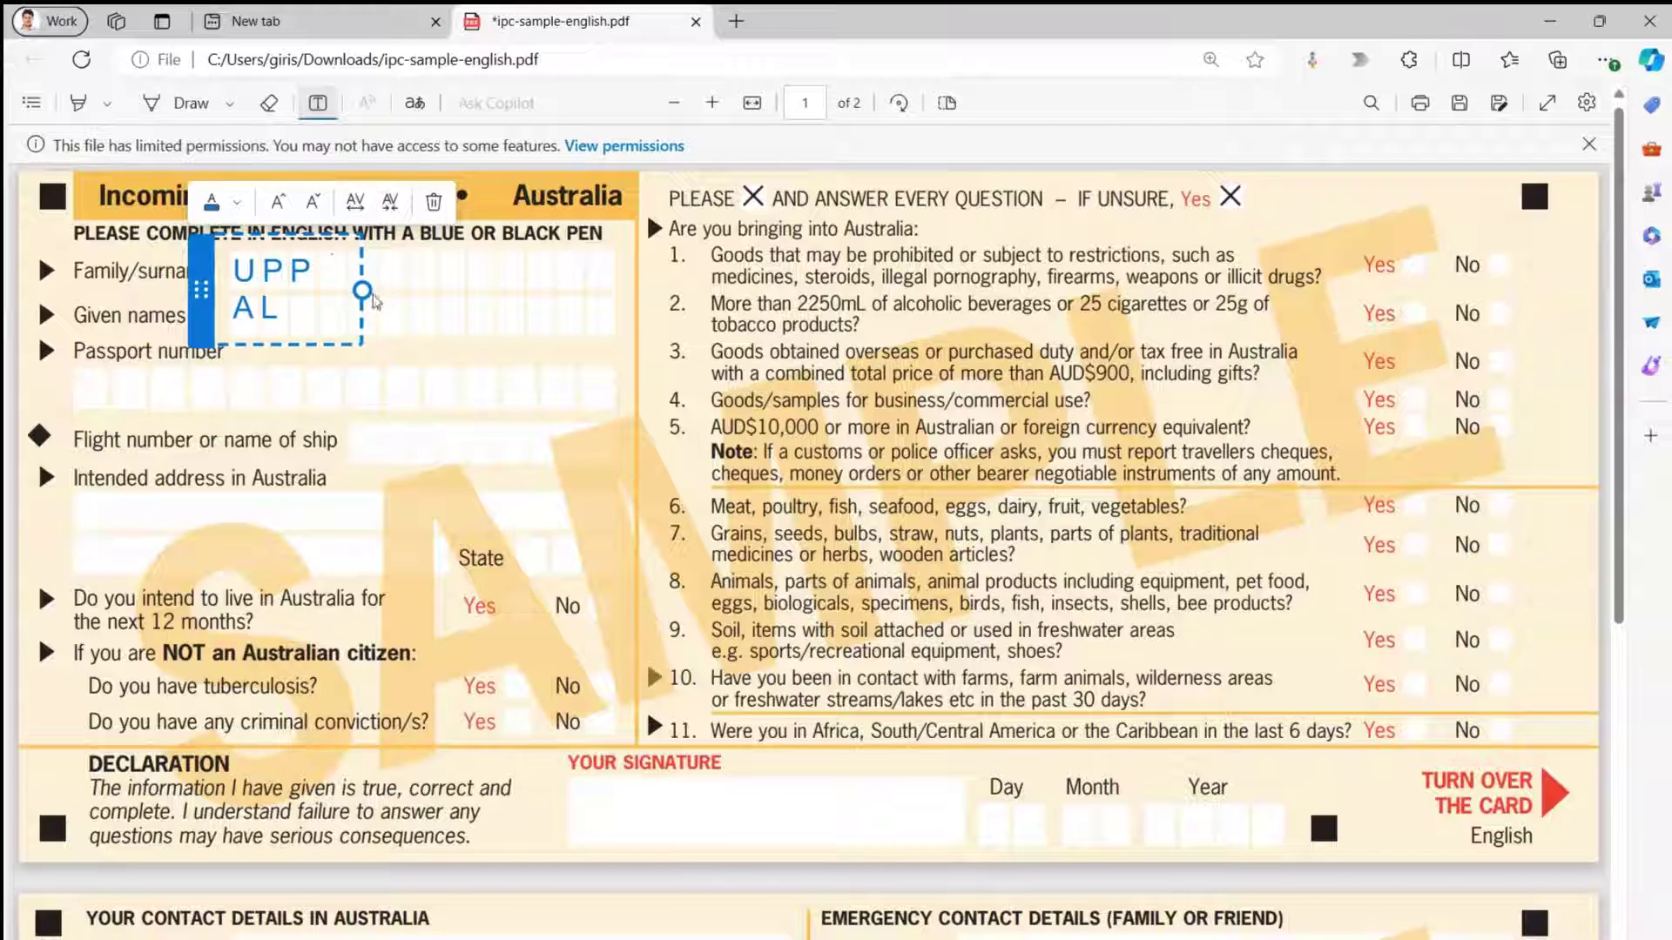
drag(363, 294, 427, 294)
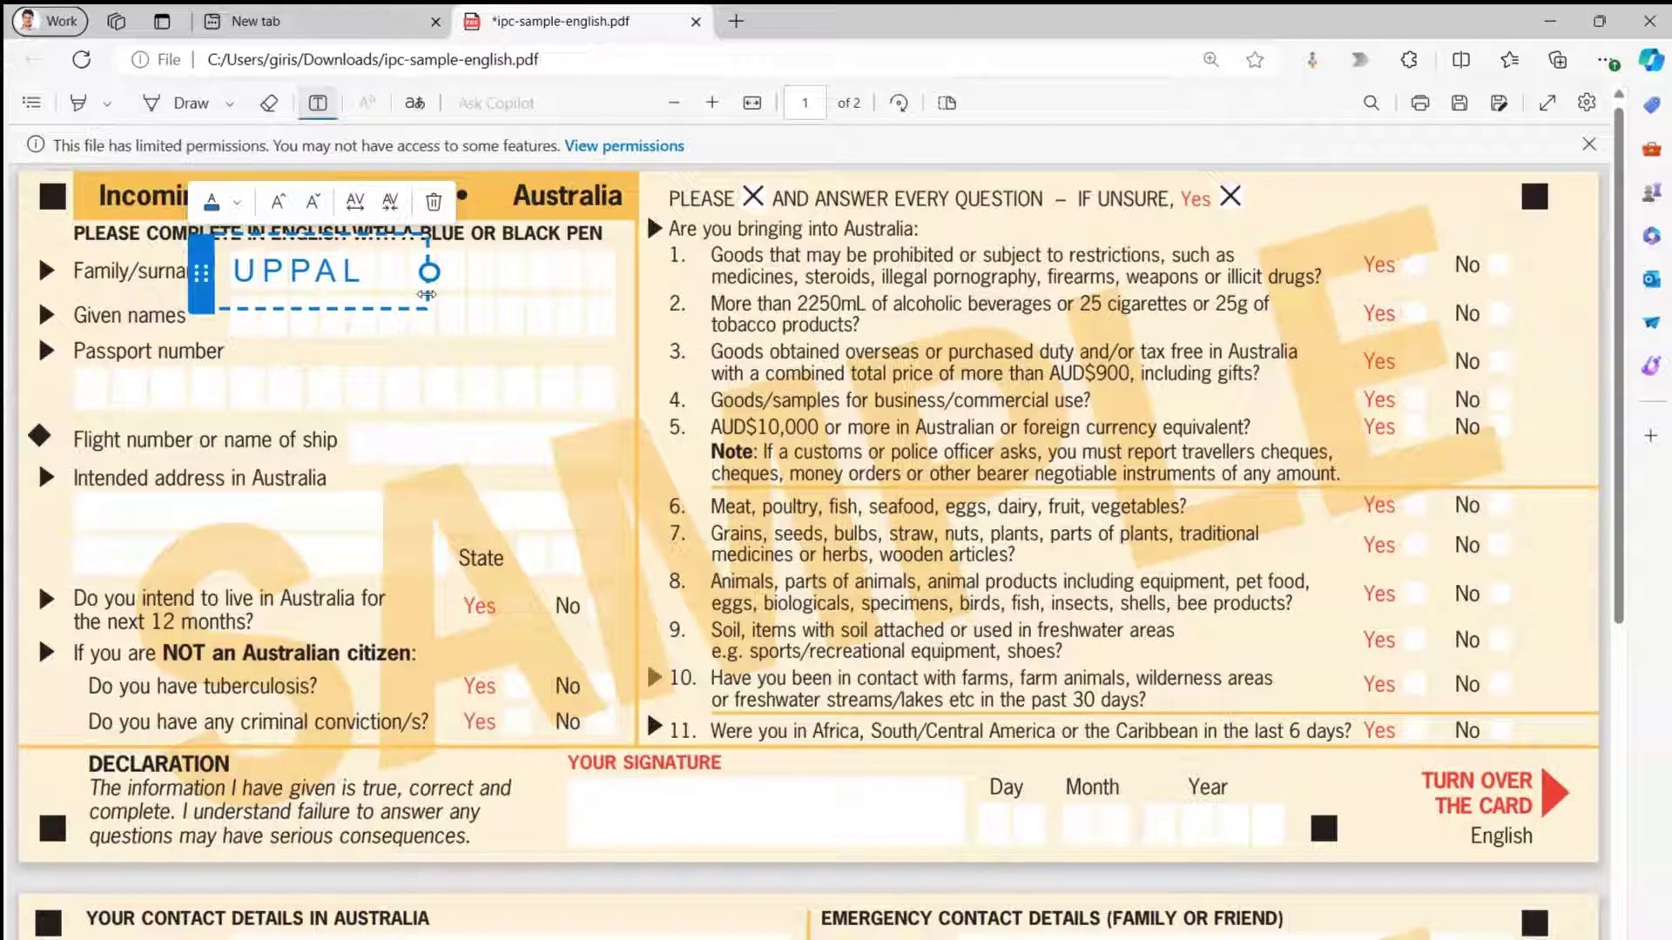
click(355, 204)
click(355, 205)
click(355, 205)
click(355, 204)
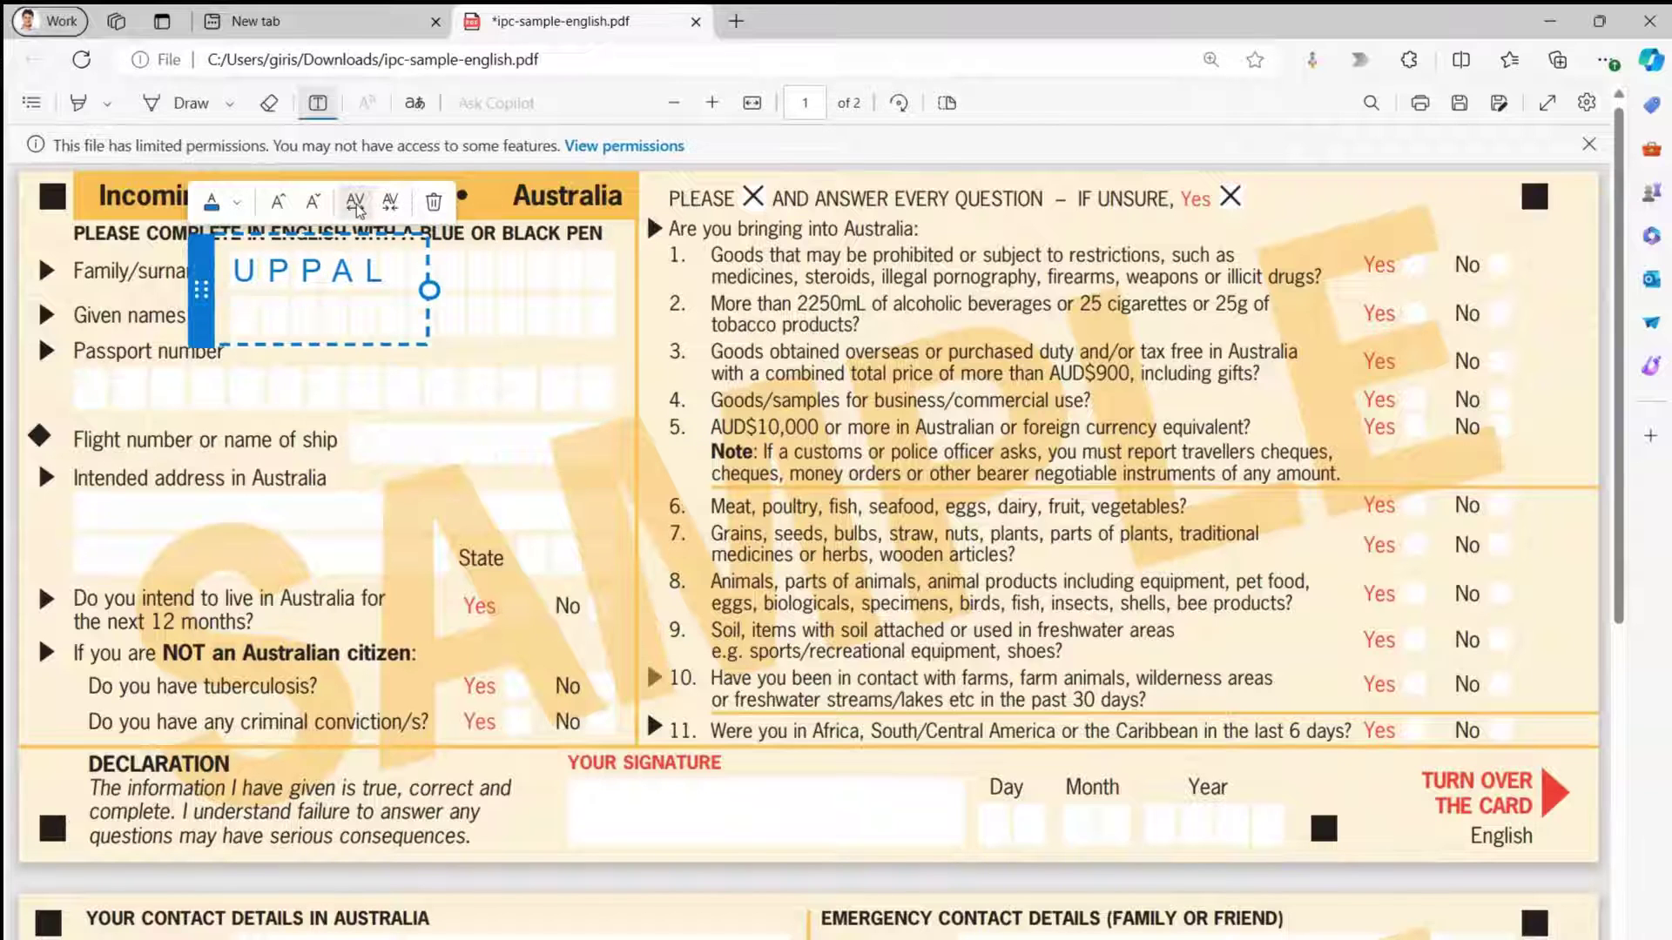
drag(201, 286, 199, 289)
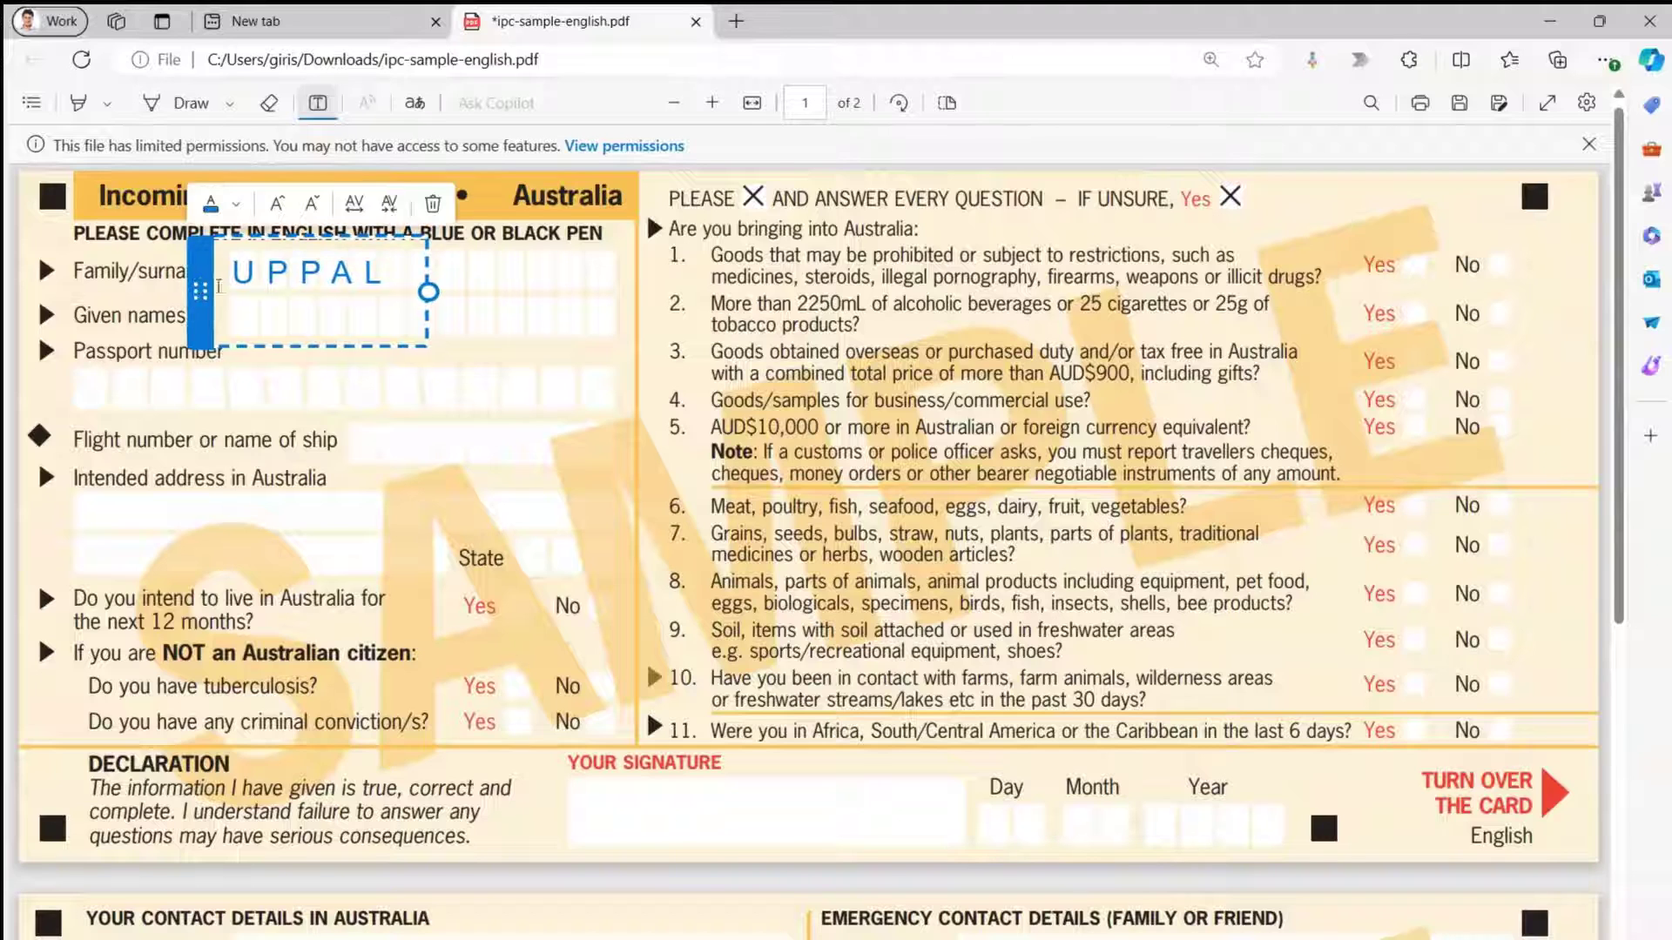
Fine-tune the surname text size with A-/A+ and align the box on the row.
click(316, 202)
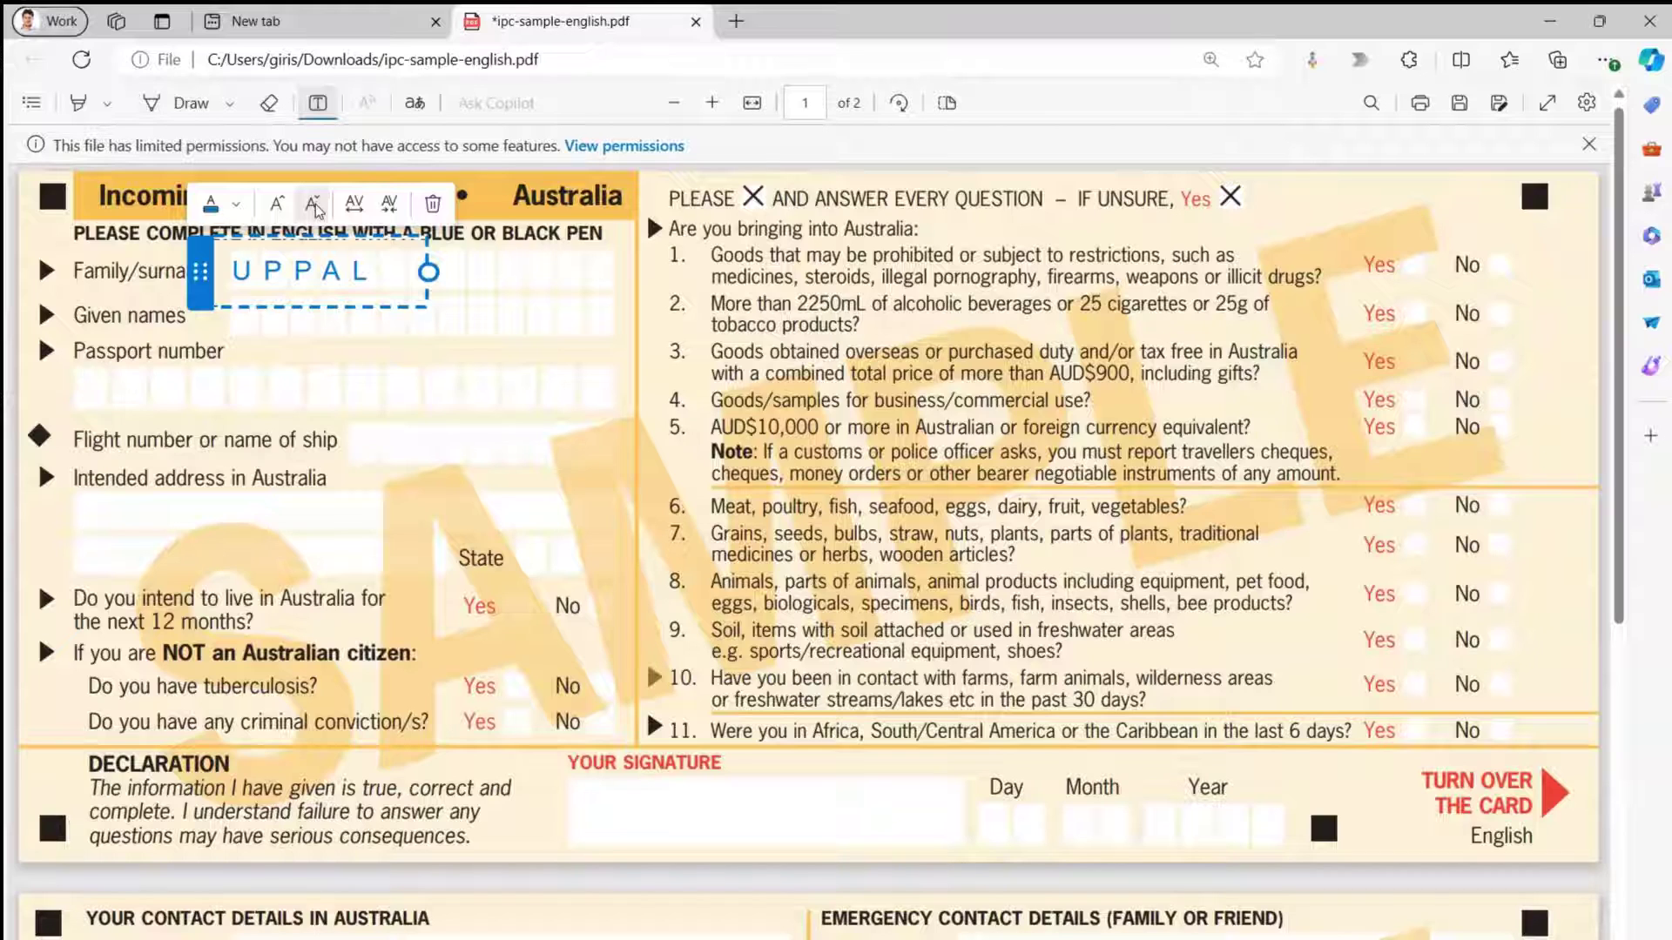
click(316, 205)
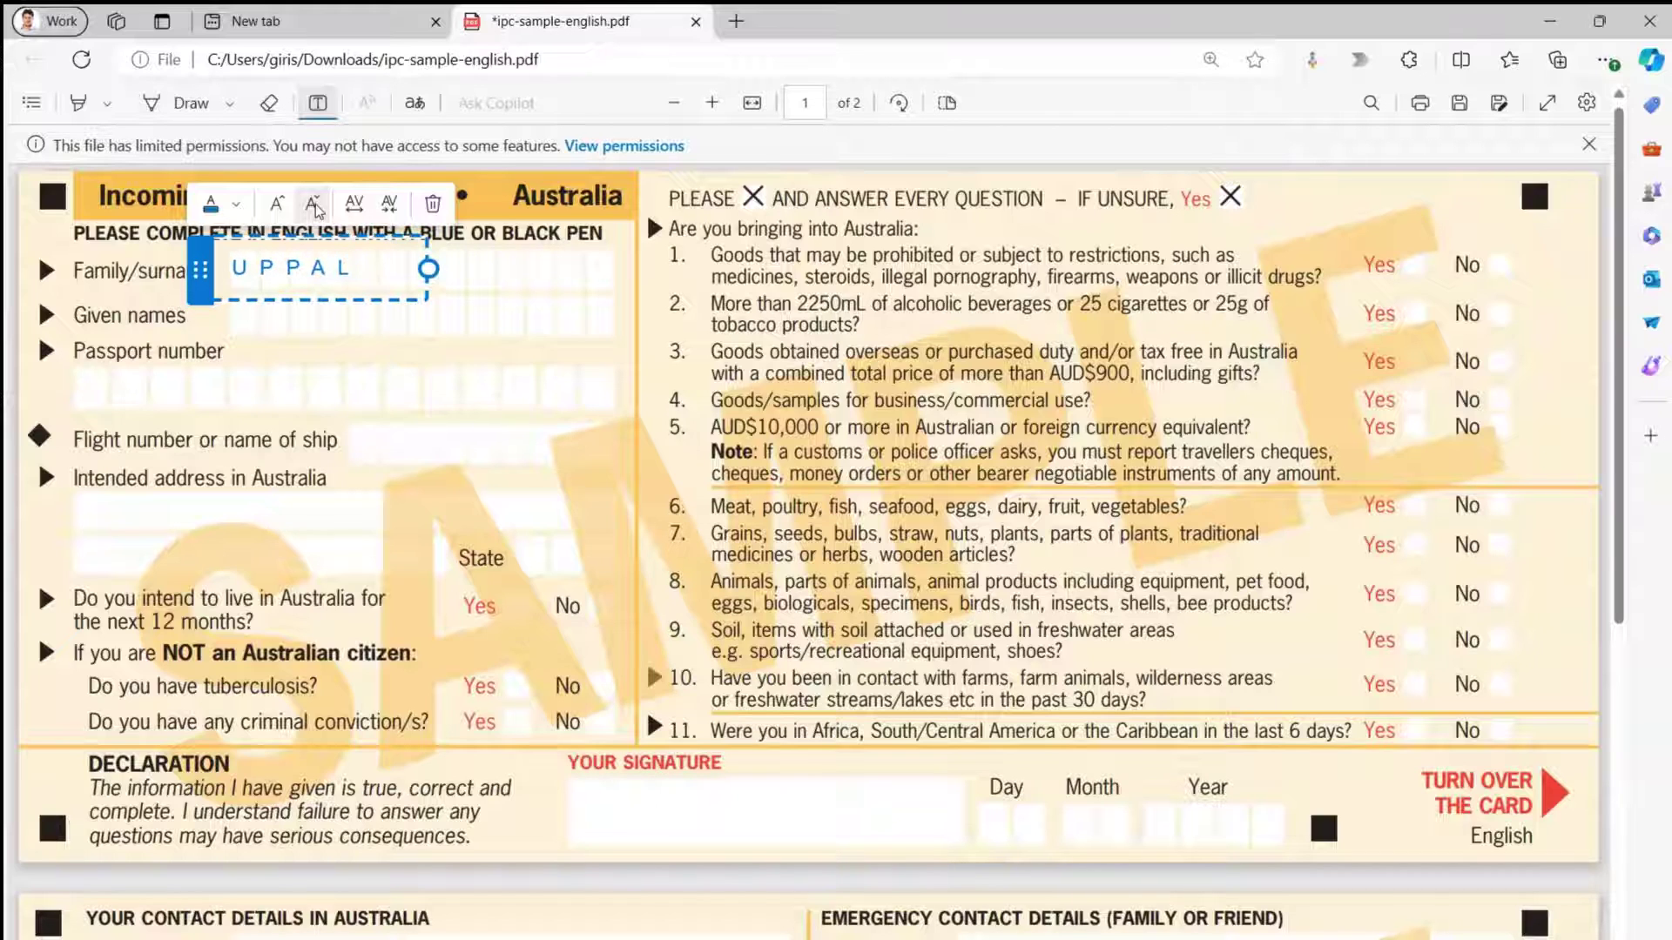
click(279, 207)
click(279, 207)
click(278, 207)
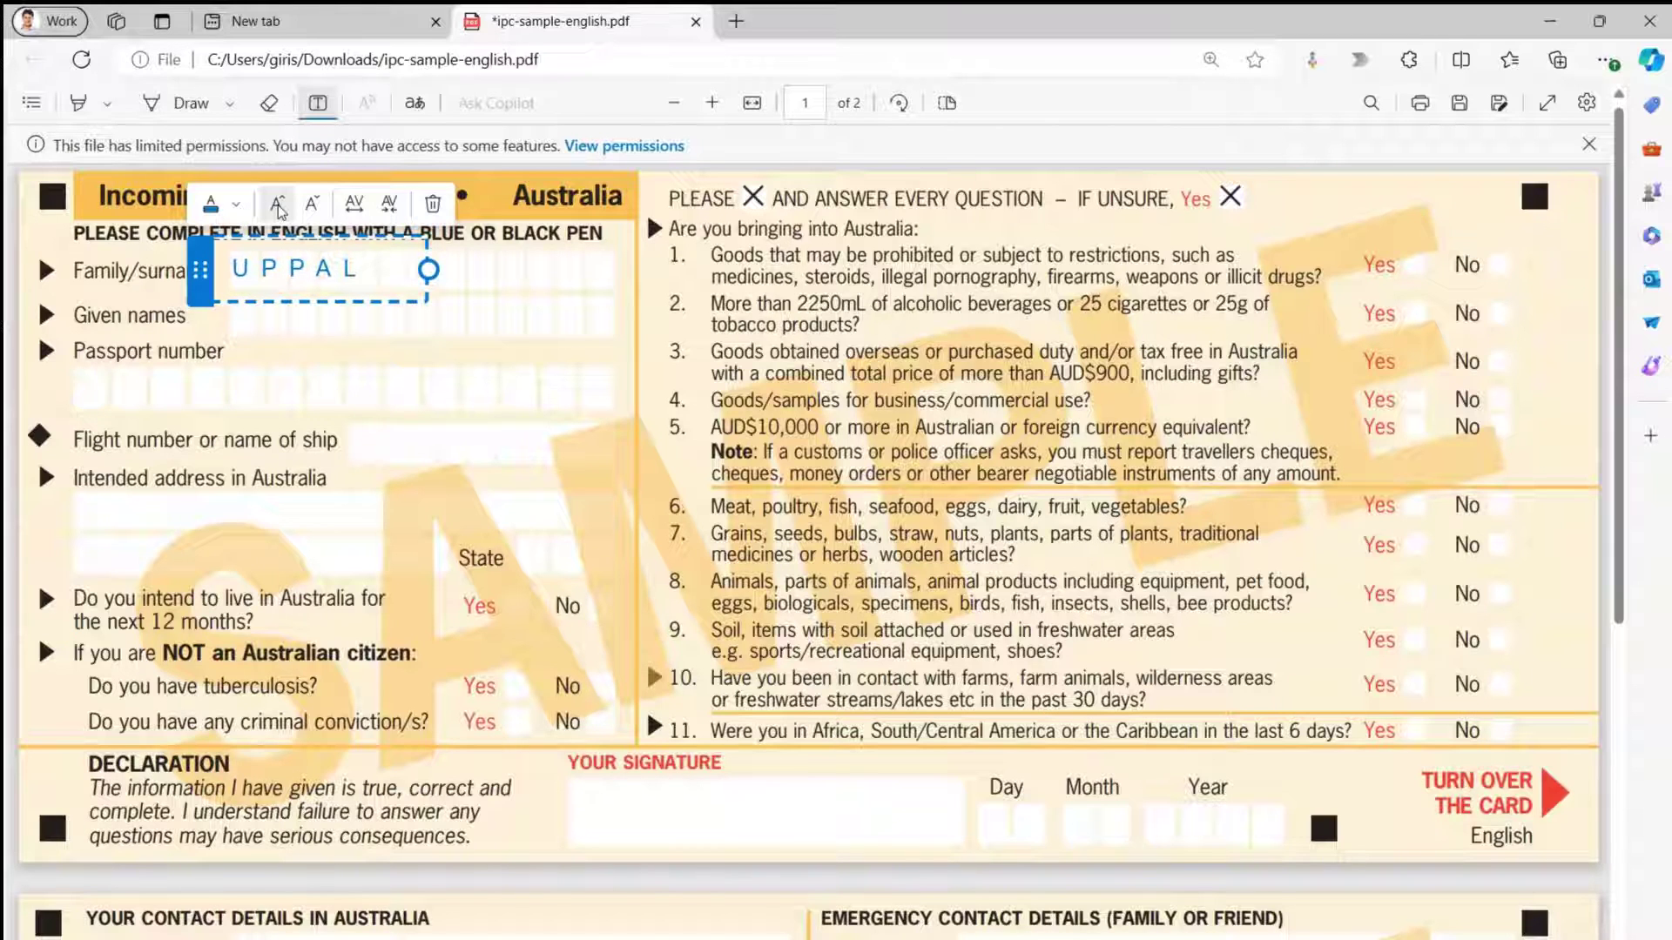
drag(200, 263, 206, 262)
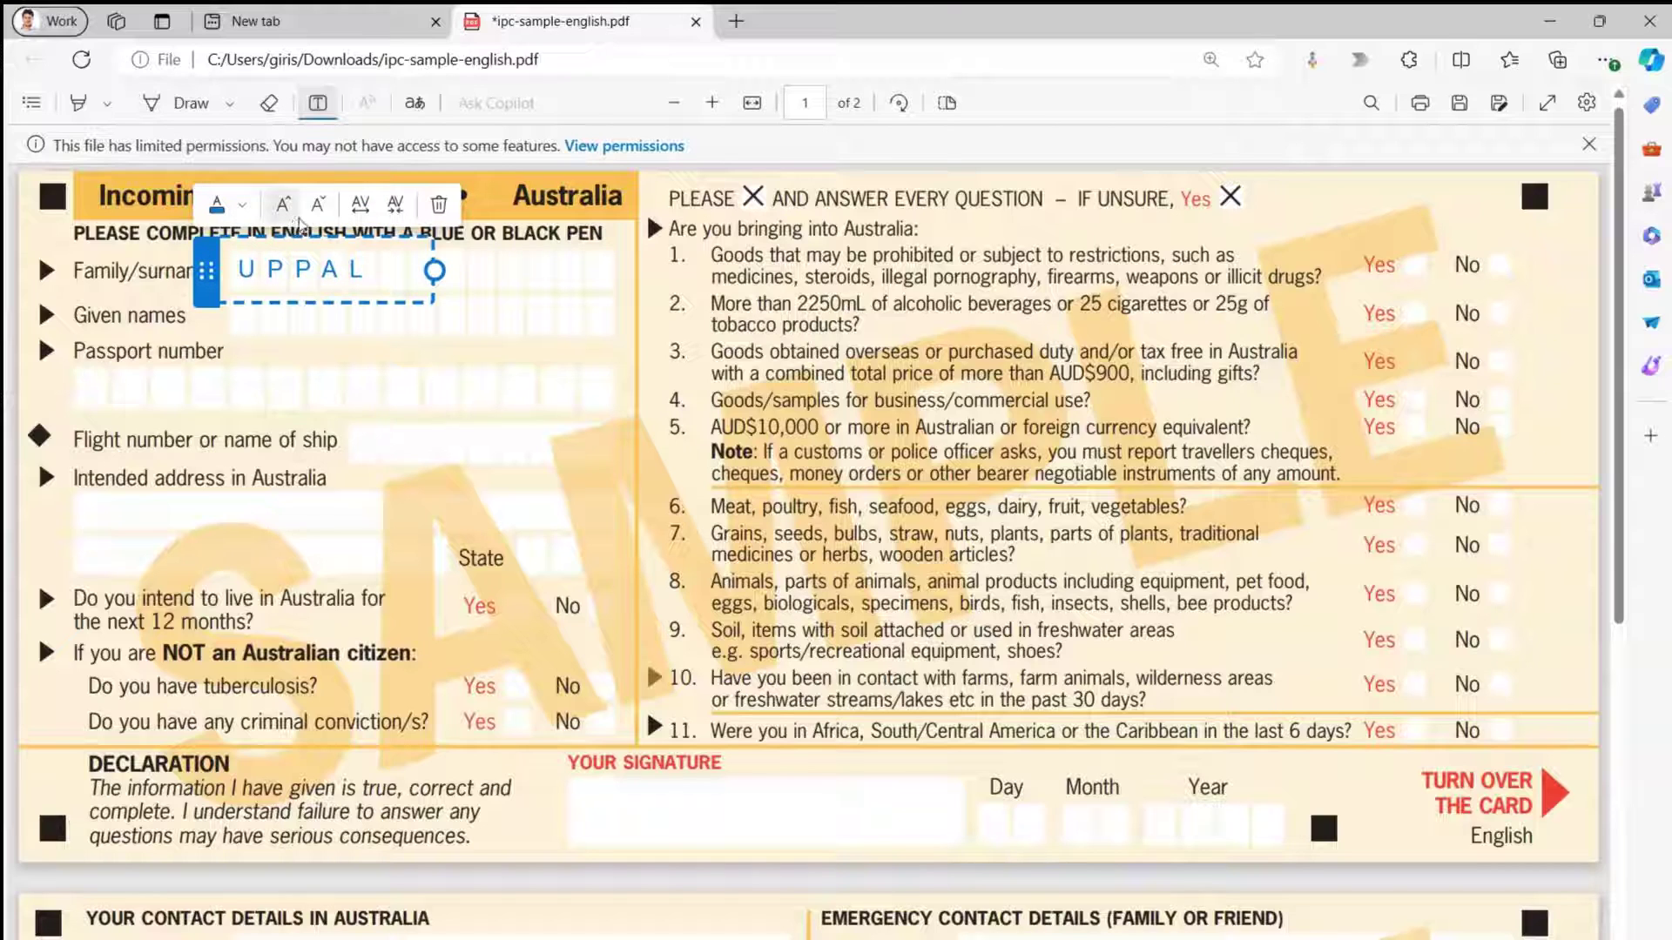
click(949, 144)
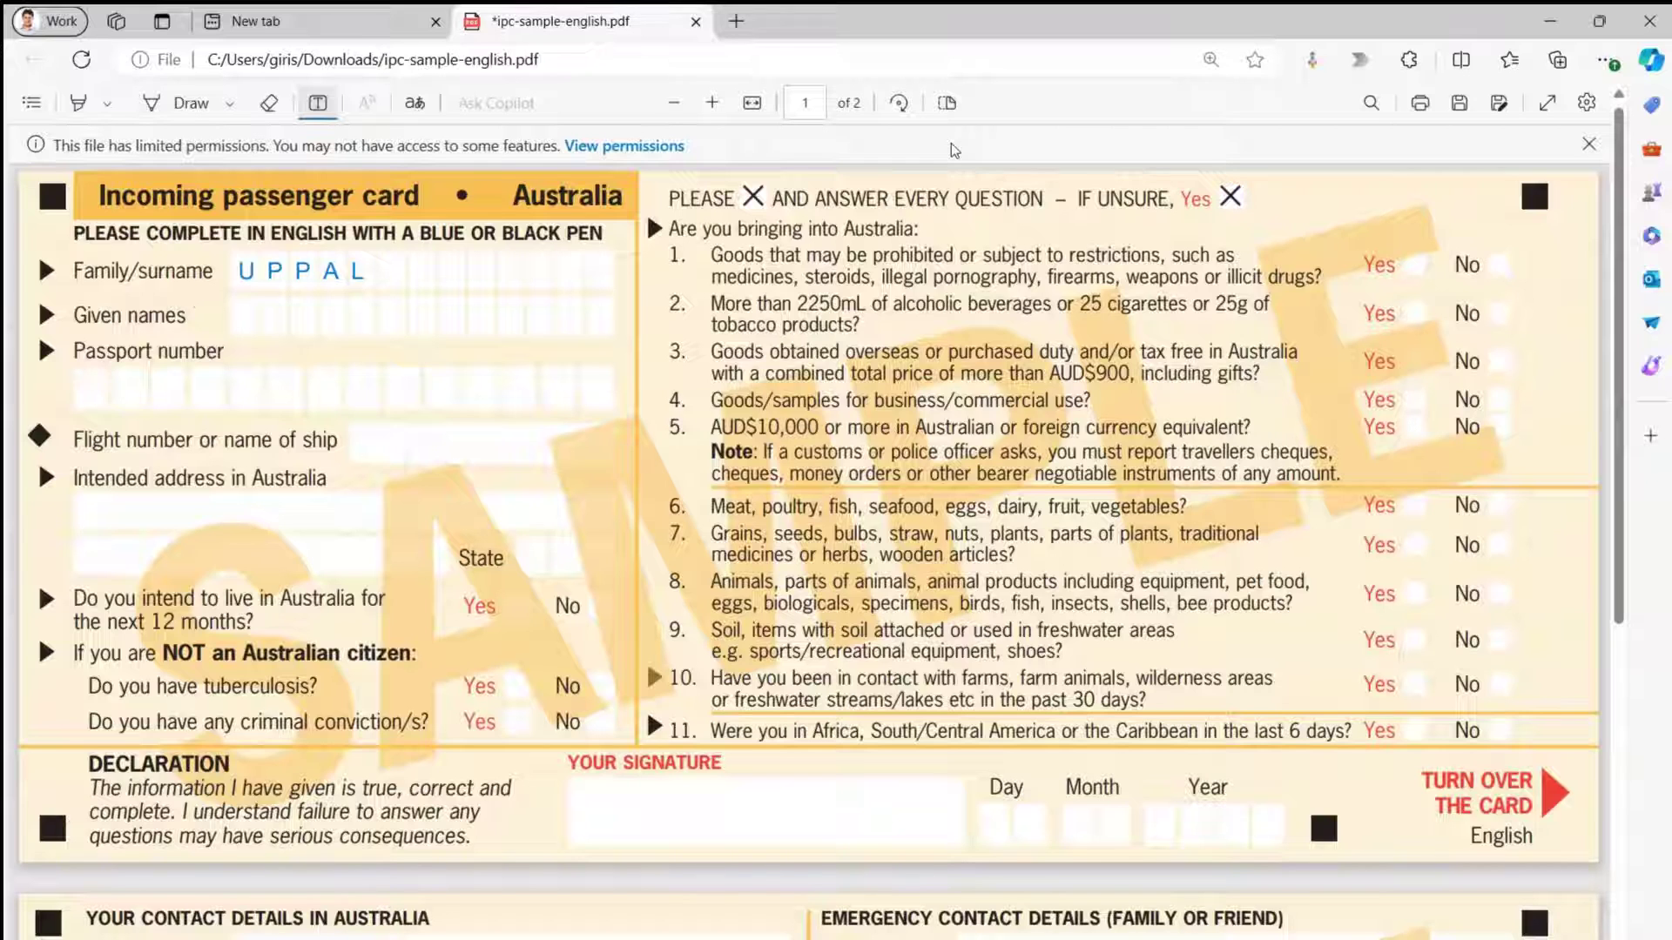
Add the passenger's given name in capitals as a text box on the Given names row.
click(319, 103)
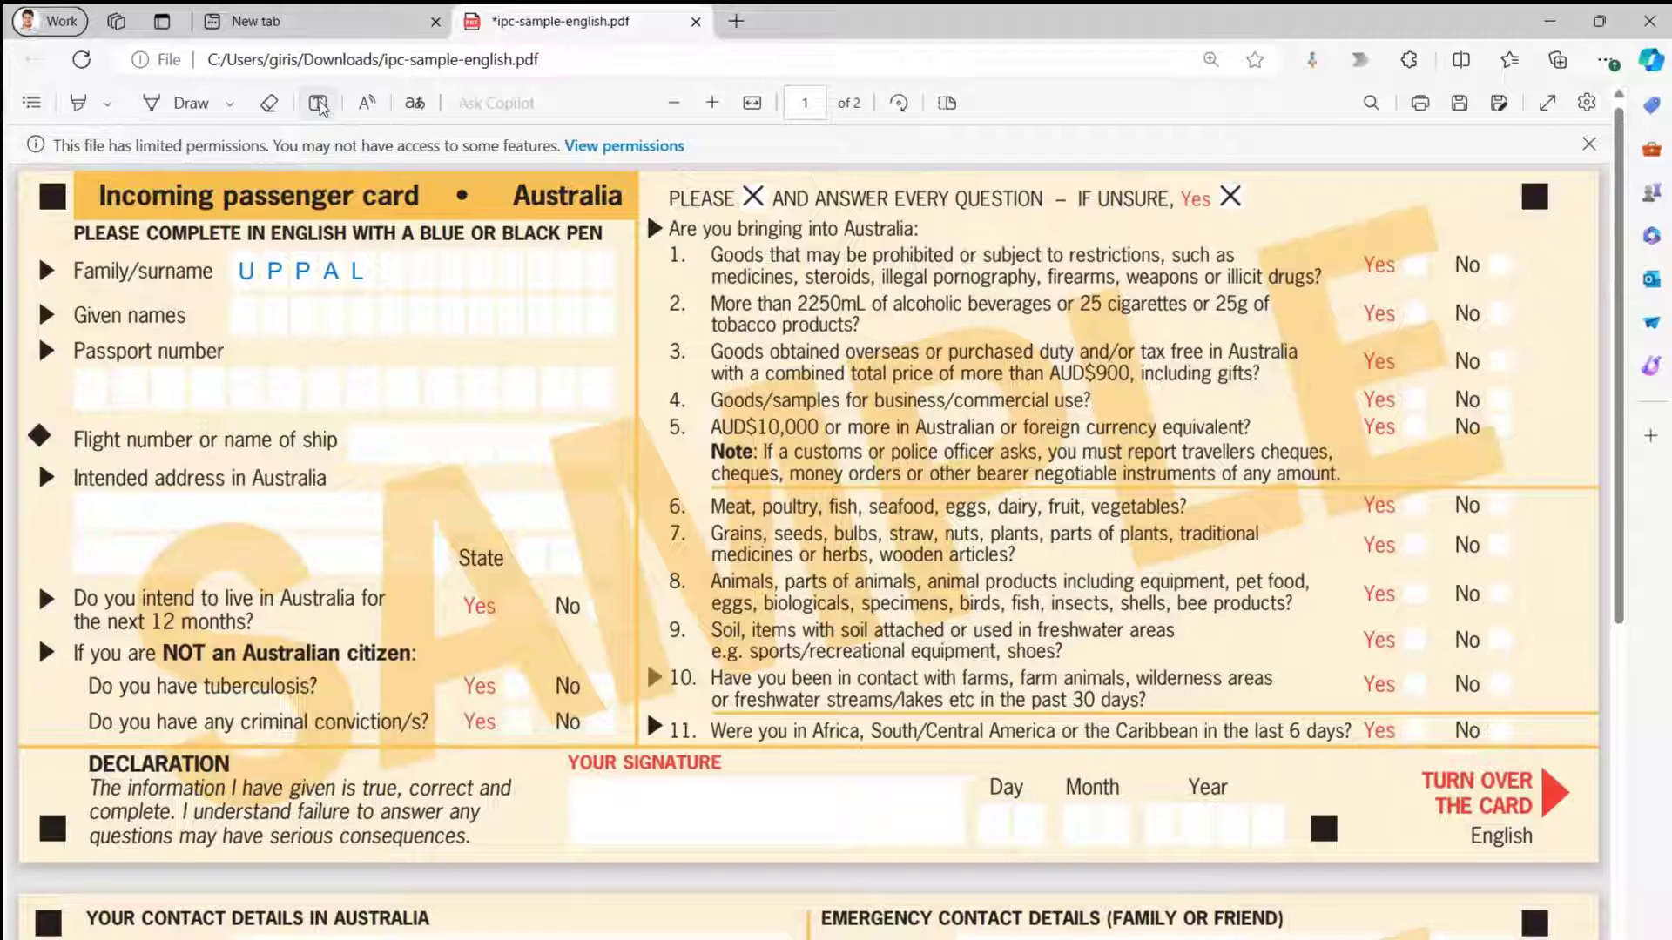
click(242, 316)
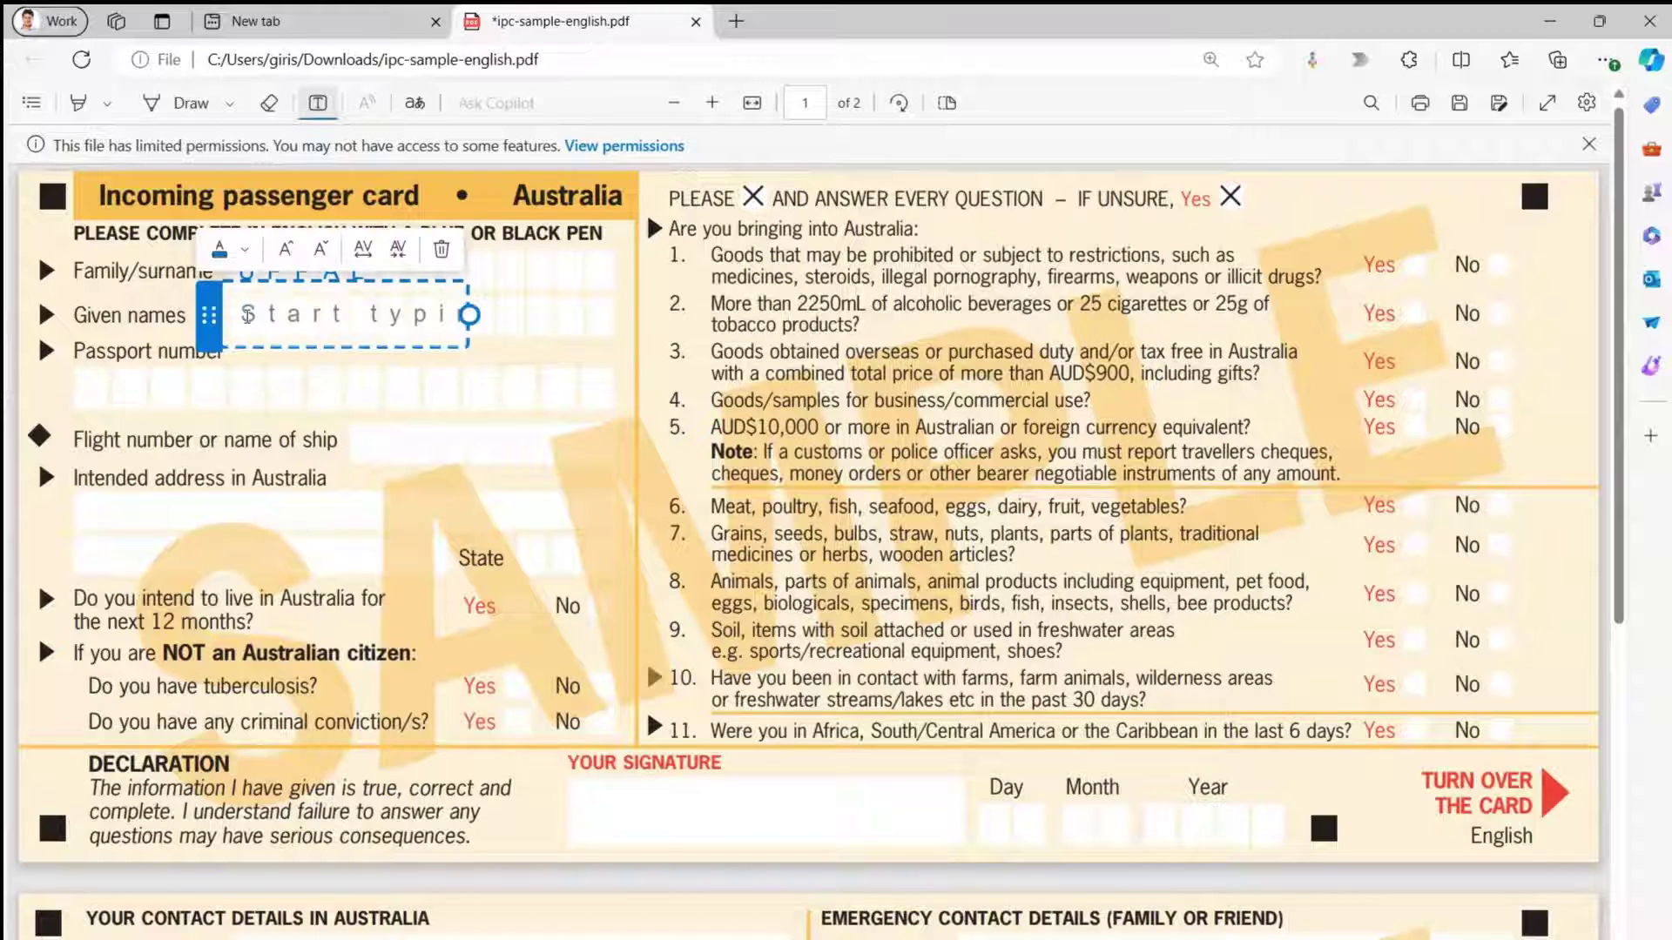
text(GIRISH)
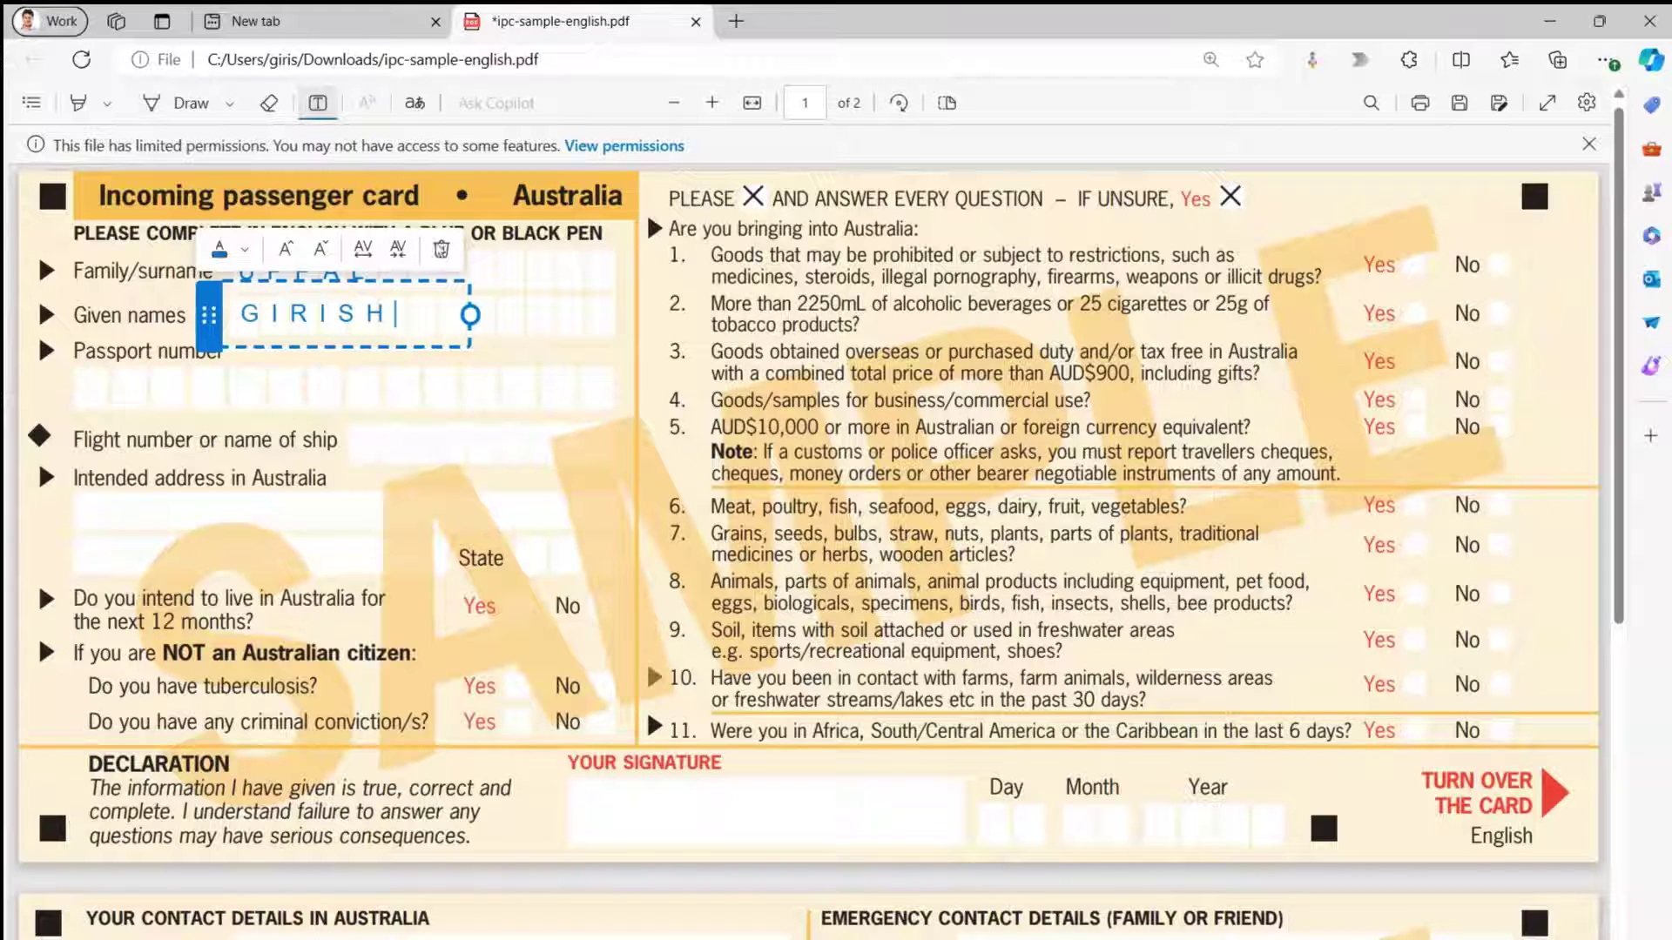
click(824, 153)
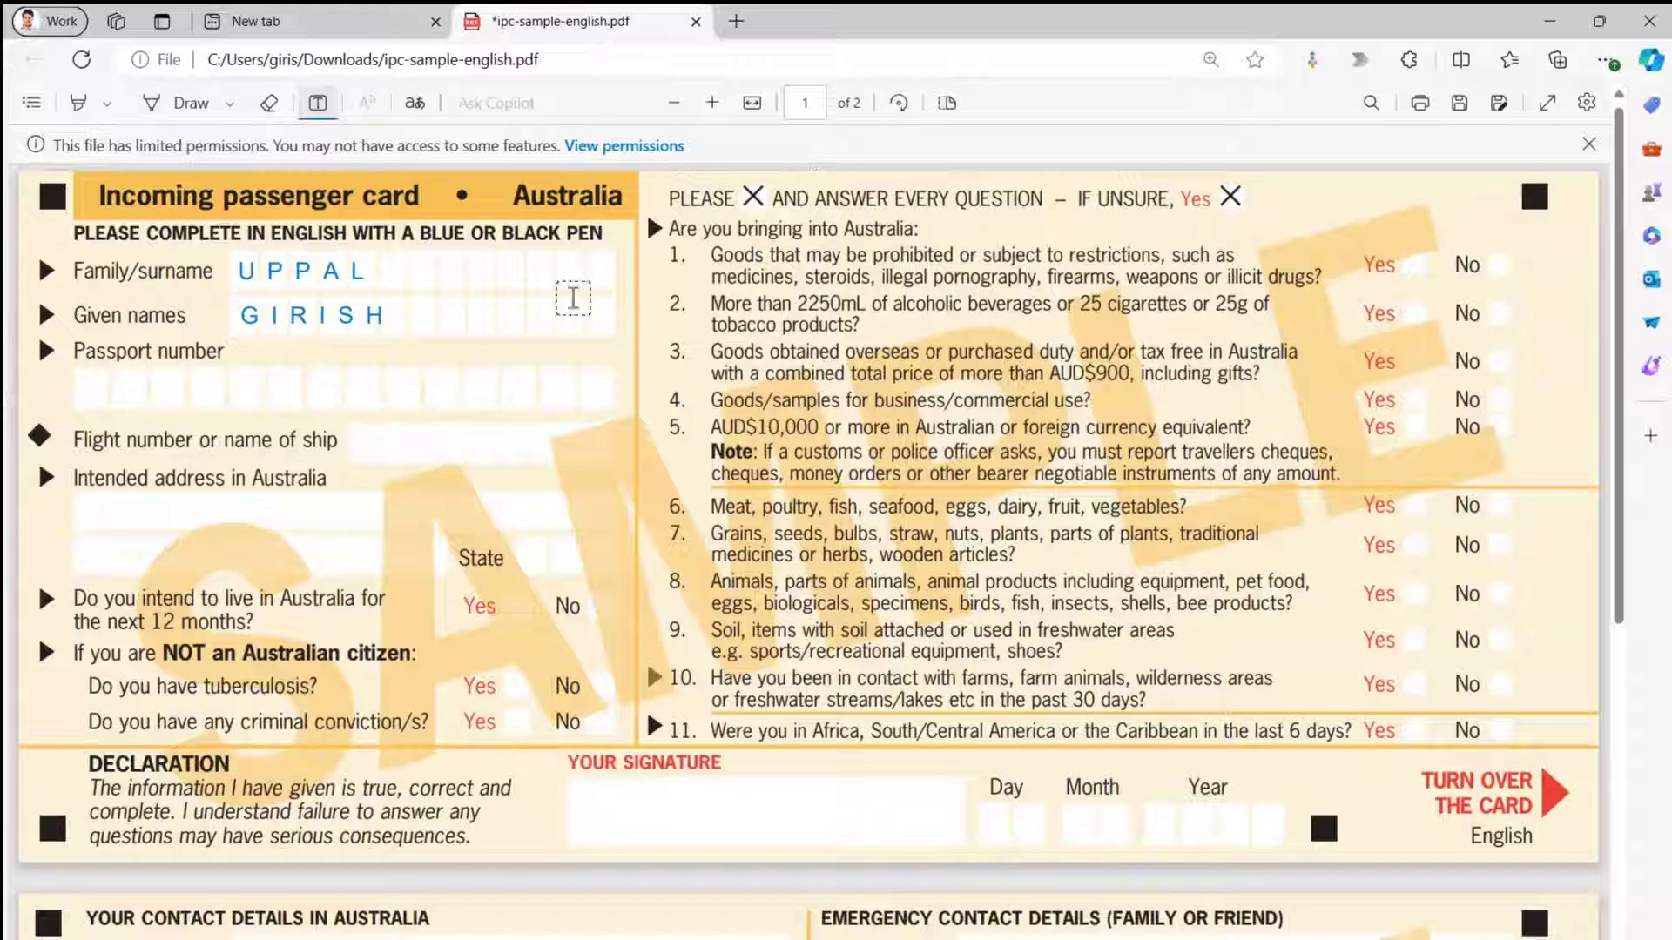
click(256, 323)
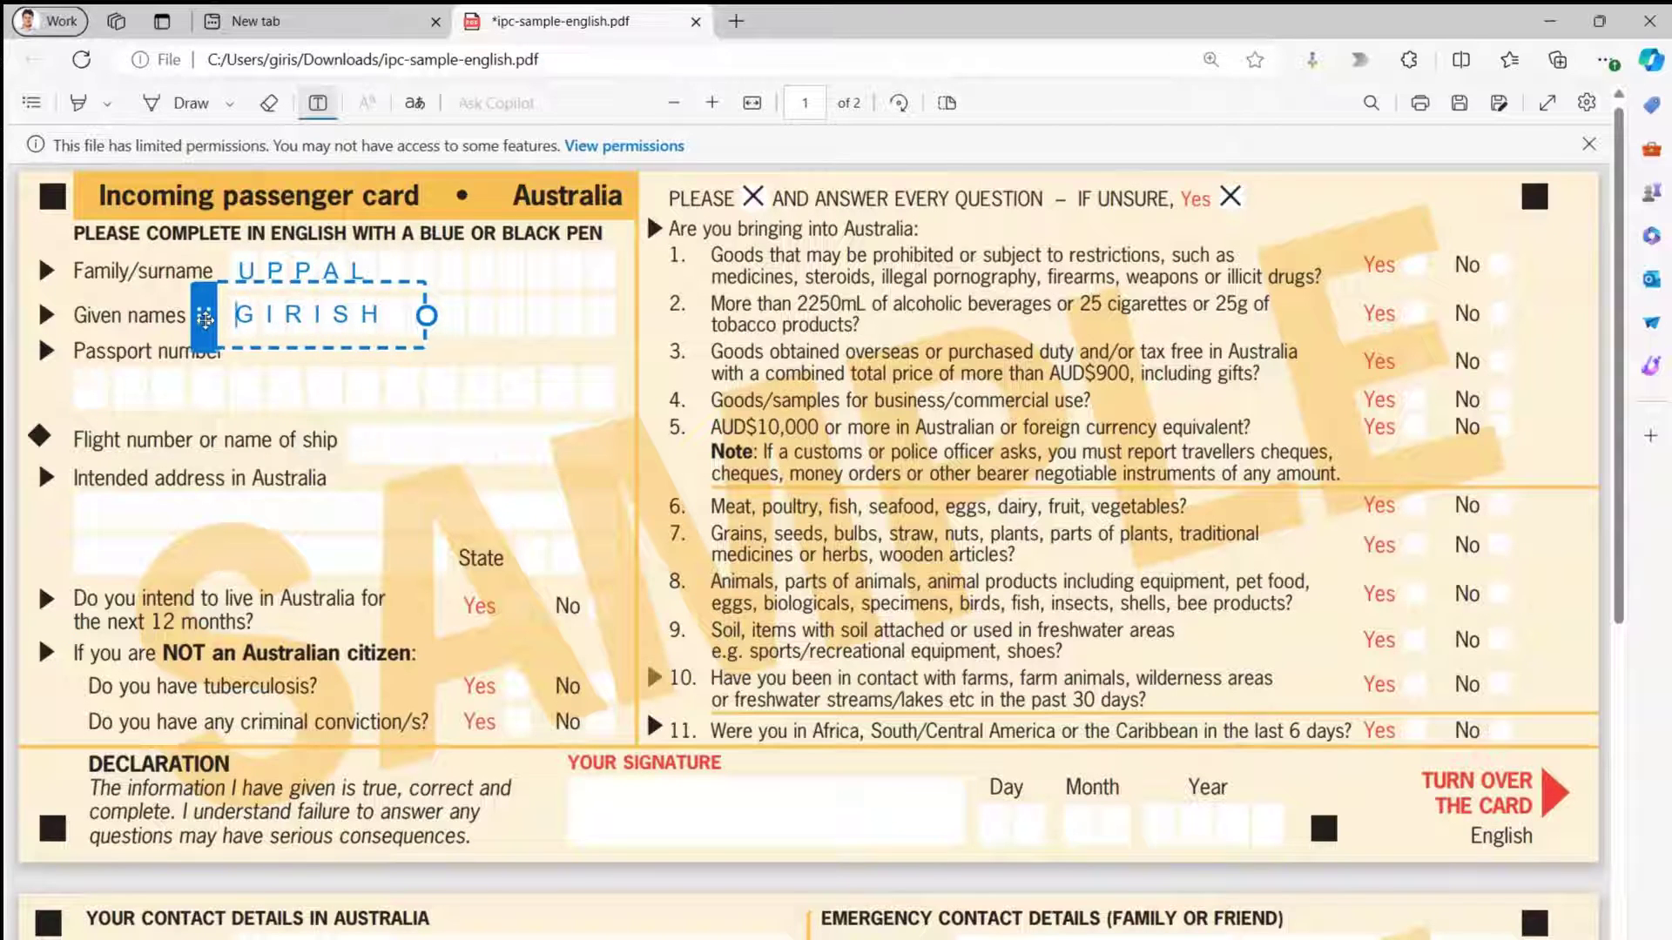
drag(202, 320, 206, 323)
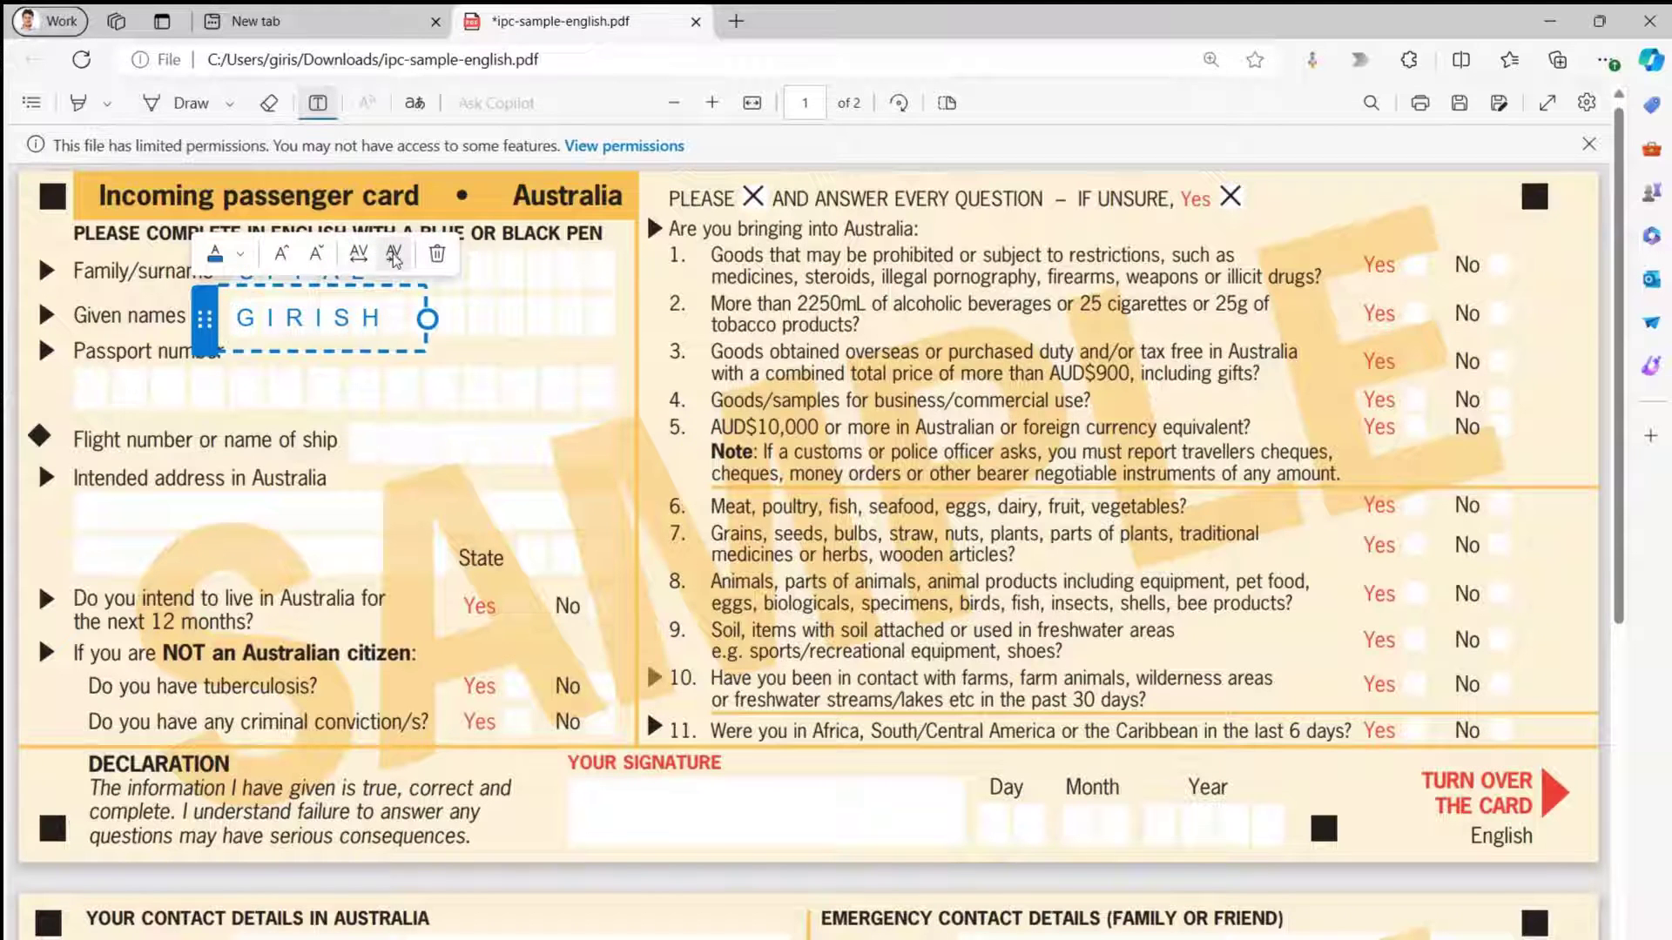
Widen the given name's character spacing four steps to match the surname.
click(360, 255)
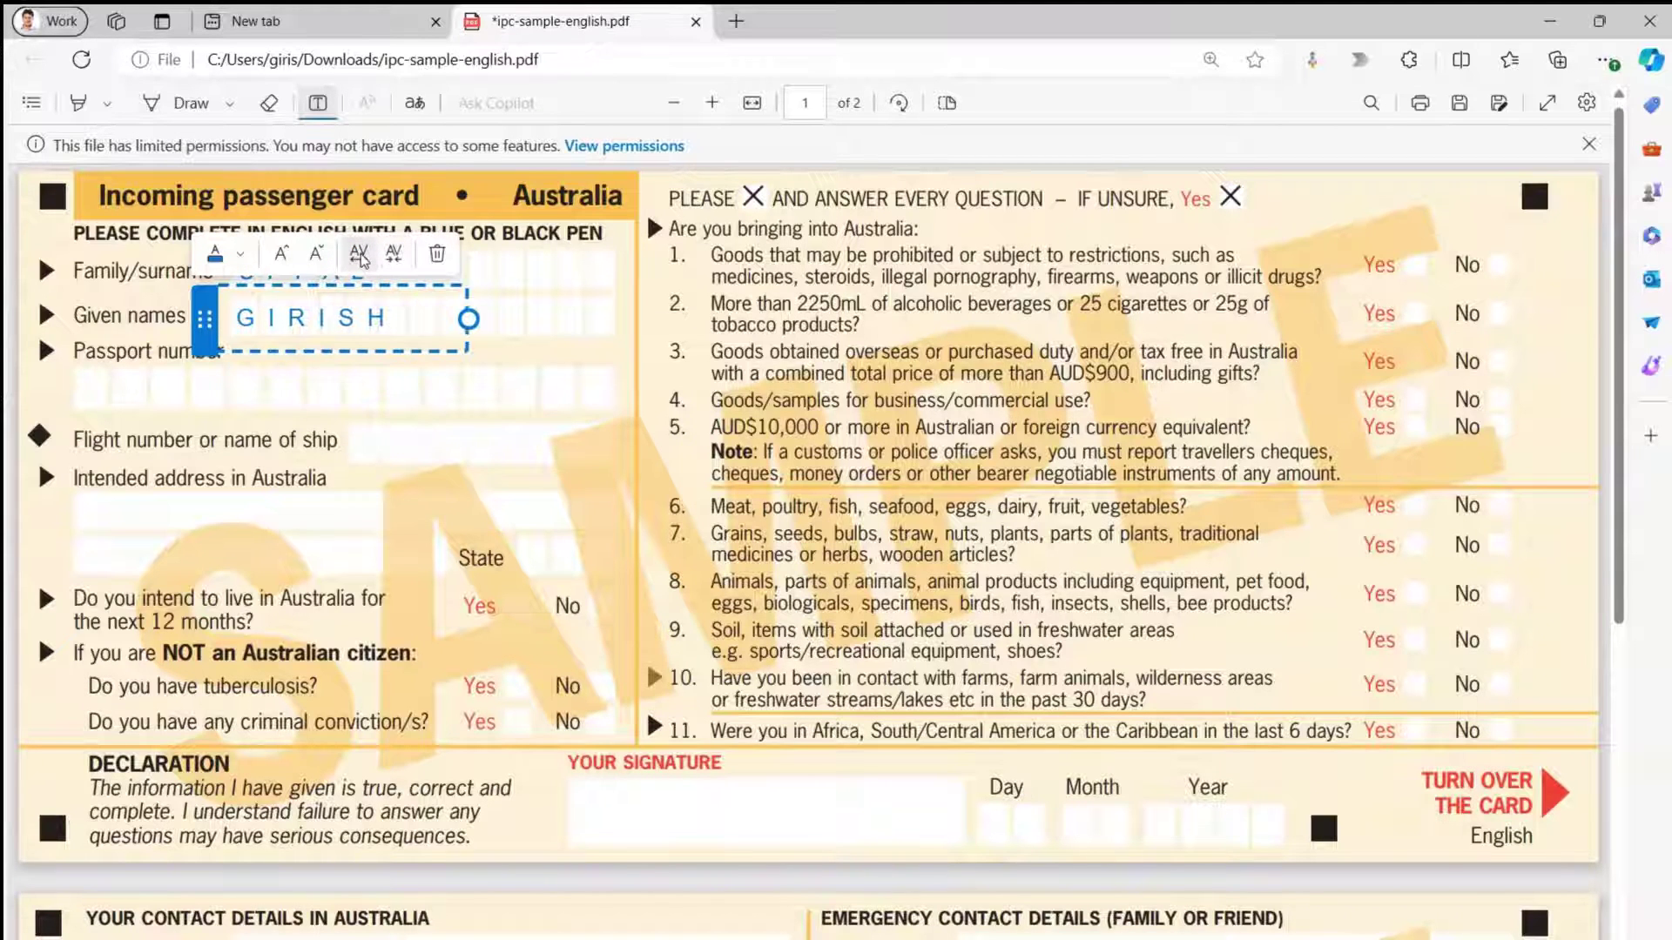
click(360, 255)
click(360, 256)
click(359, 255)
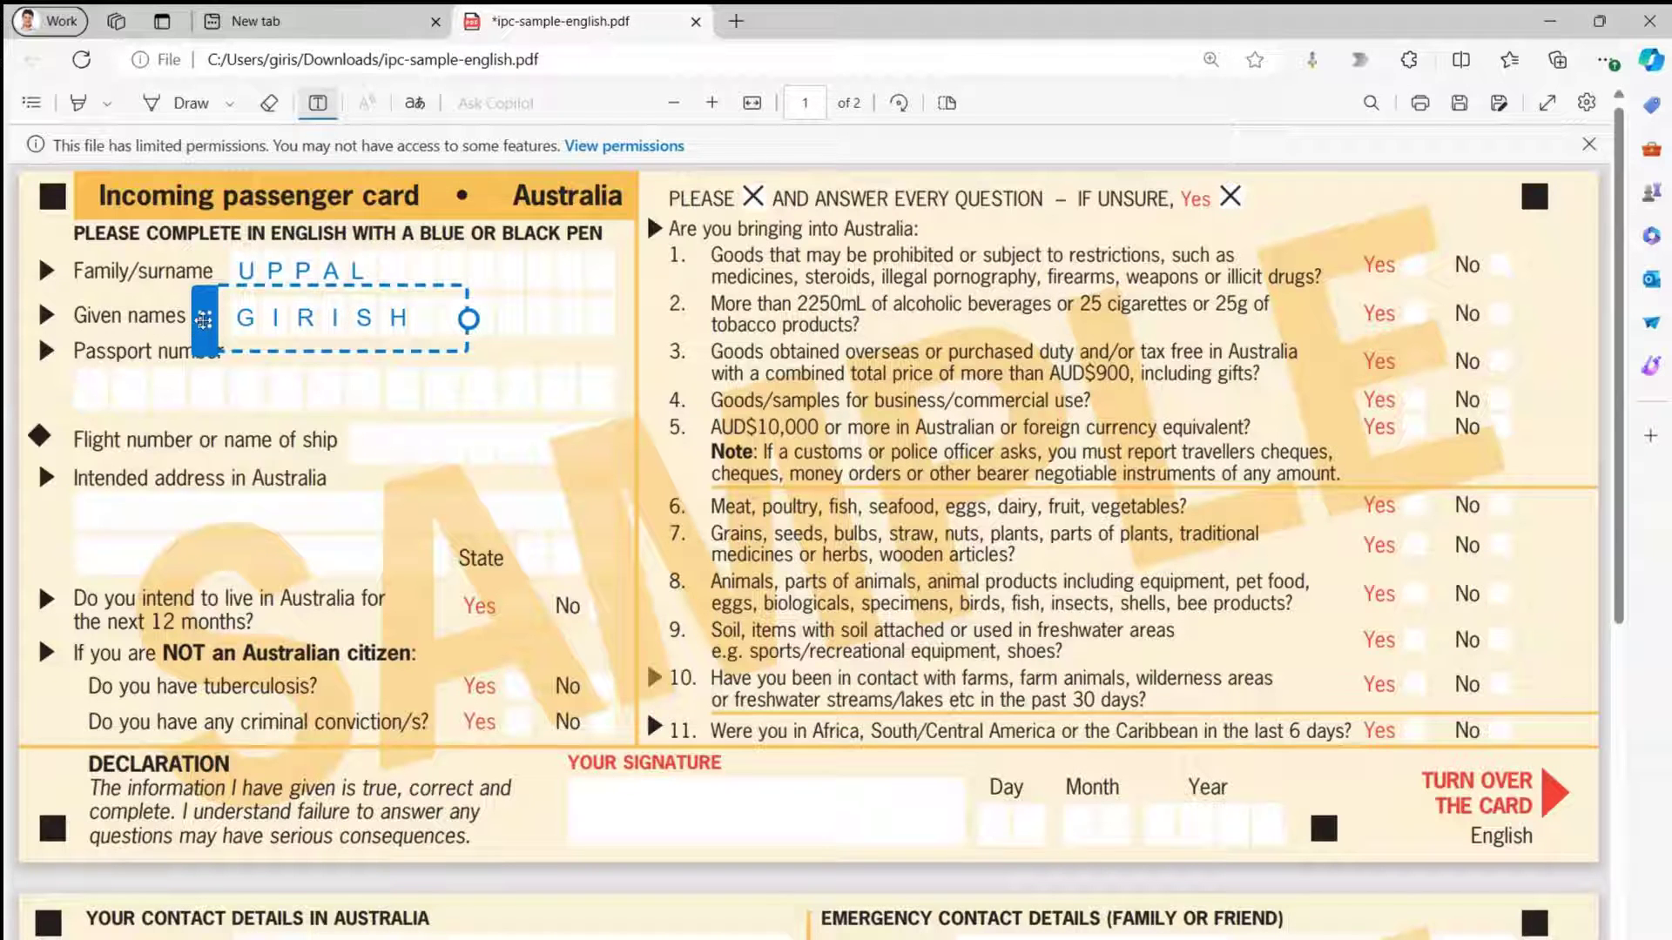
key(Escape)
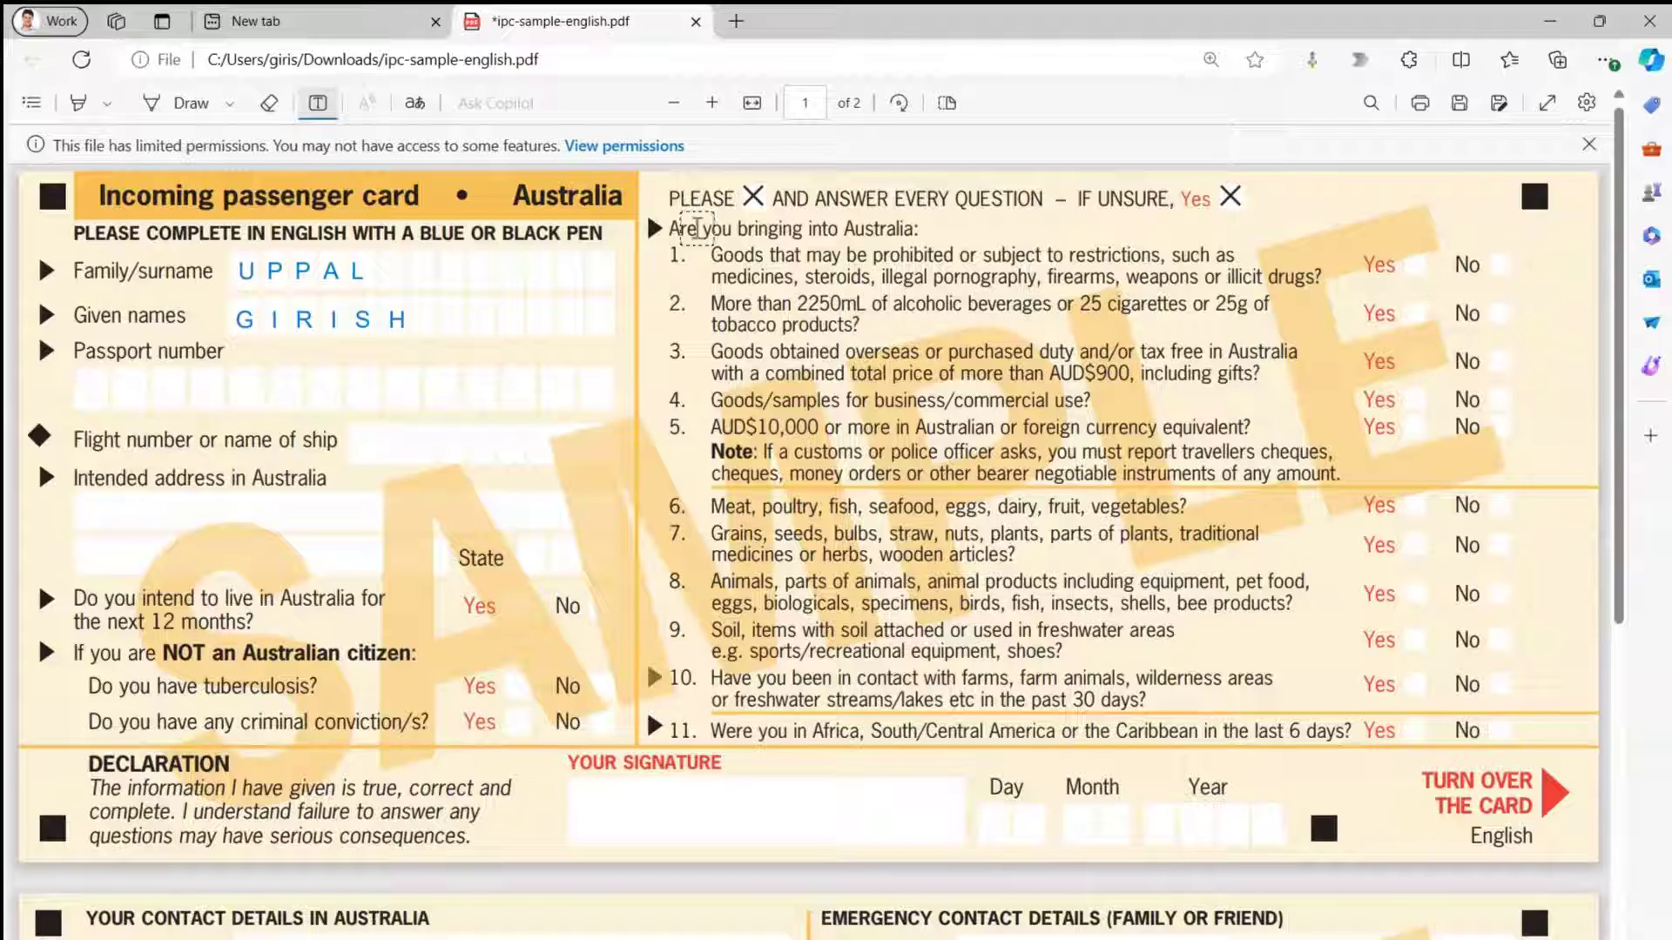
Mark an X in the Yes boxes of questions 1 and 2.
click(1412, 262)
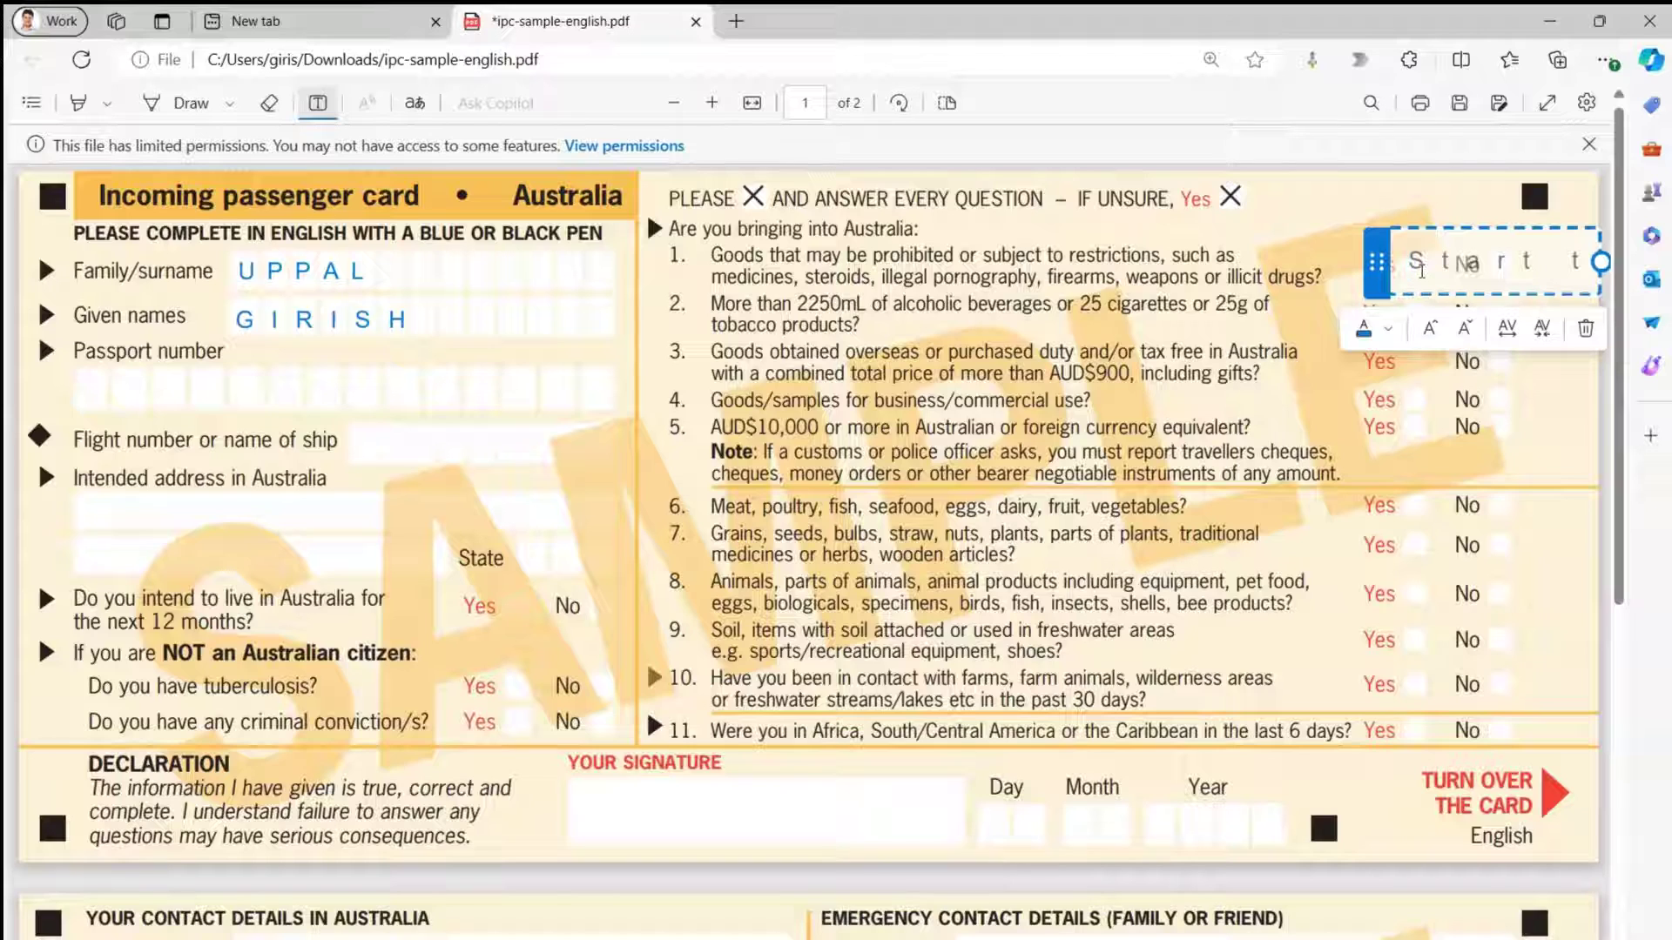
text(X)
drag(1602, 265, 1376, 264)
click(1292, 200)
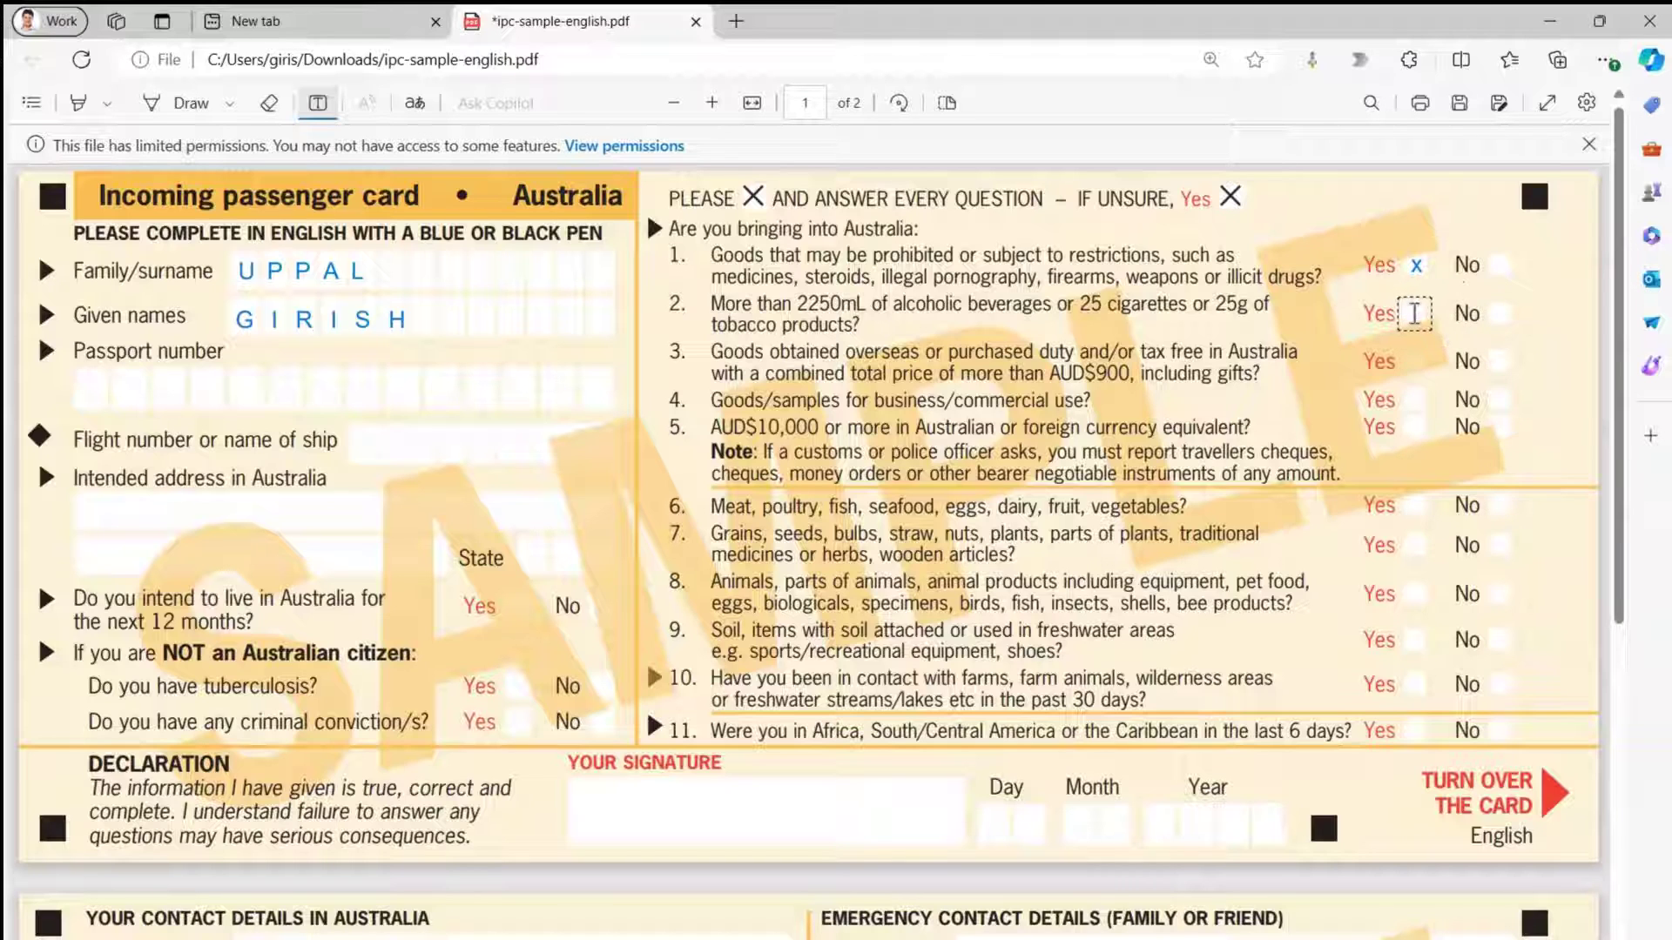
click(1420, 315)
text(X)
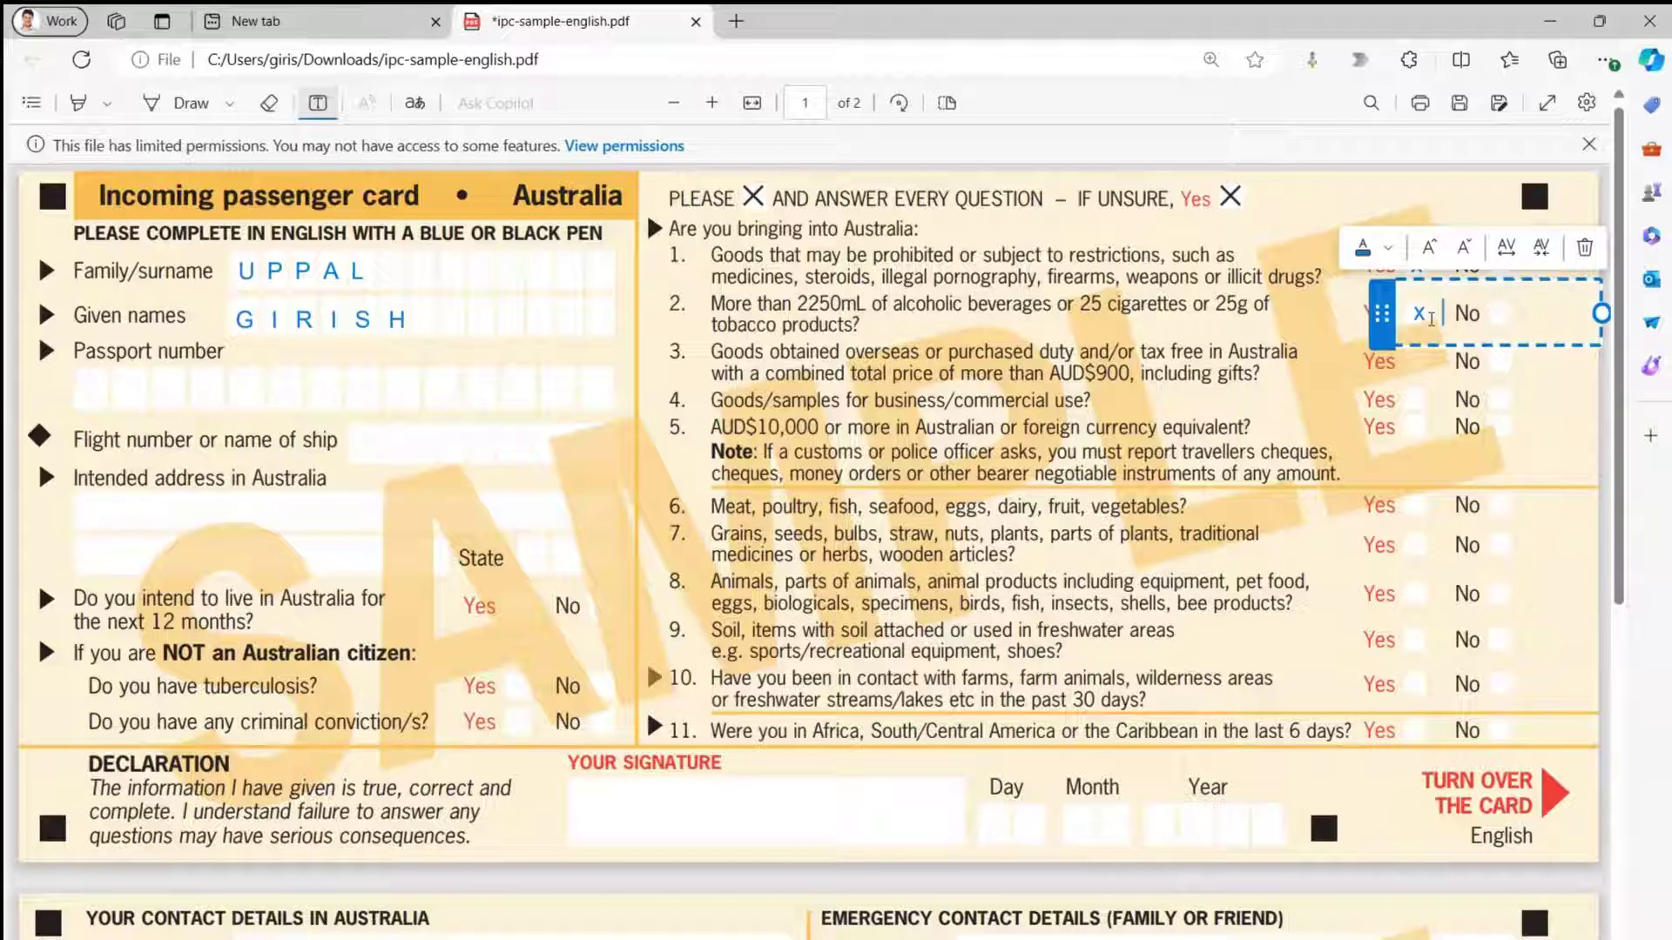
drag(1382, 314, 1379, 315)
Mark an x in the No boxes of questions 6 and 8, then review the crosses.
click(1500, 505)
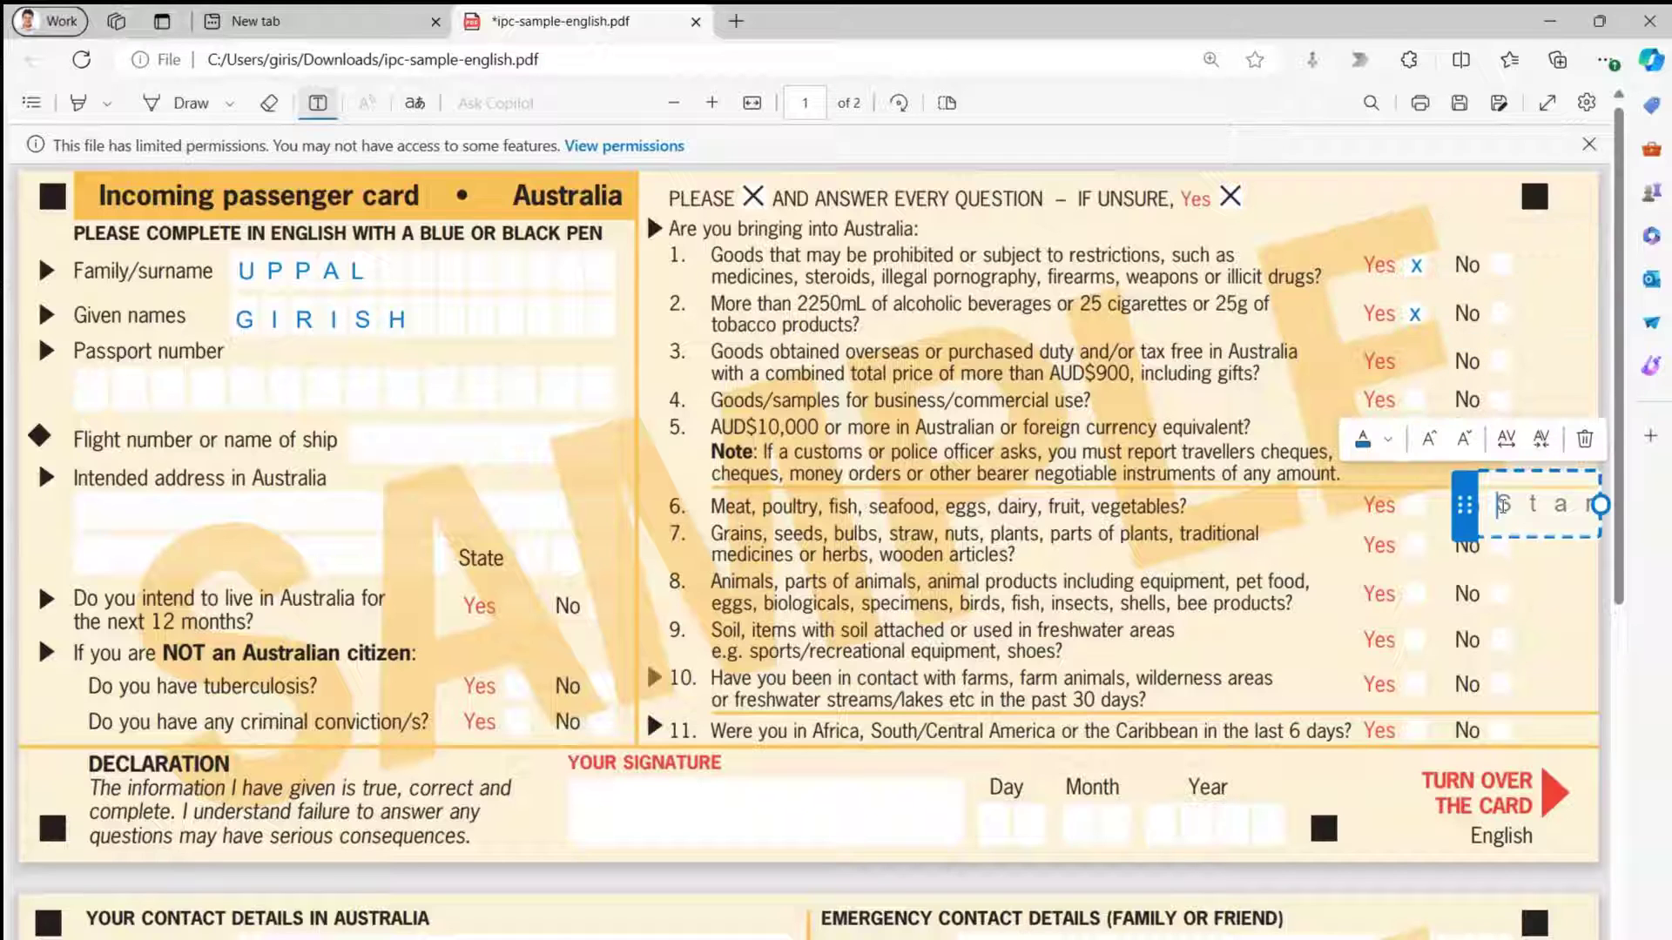
text(x)
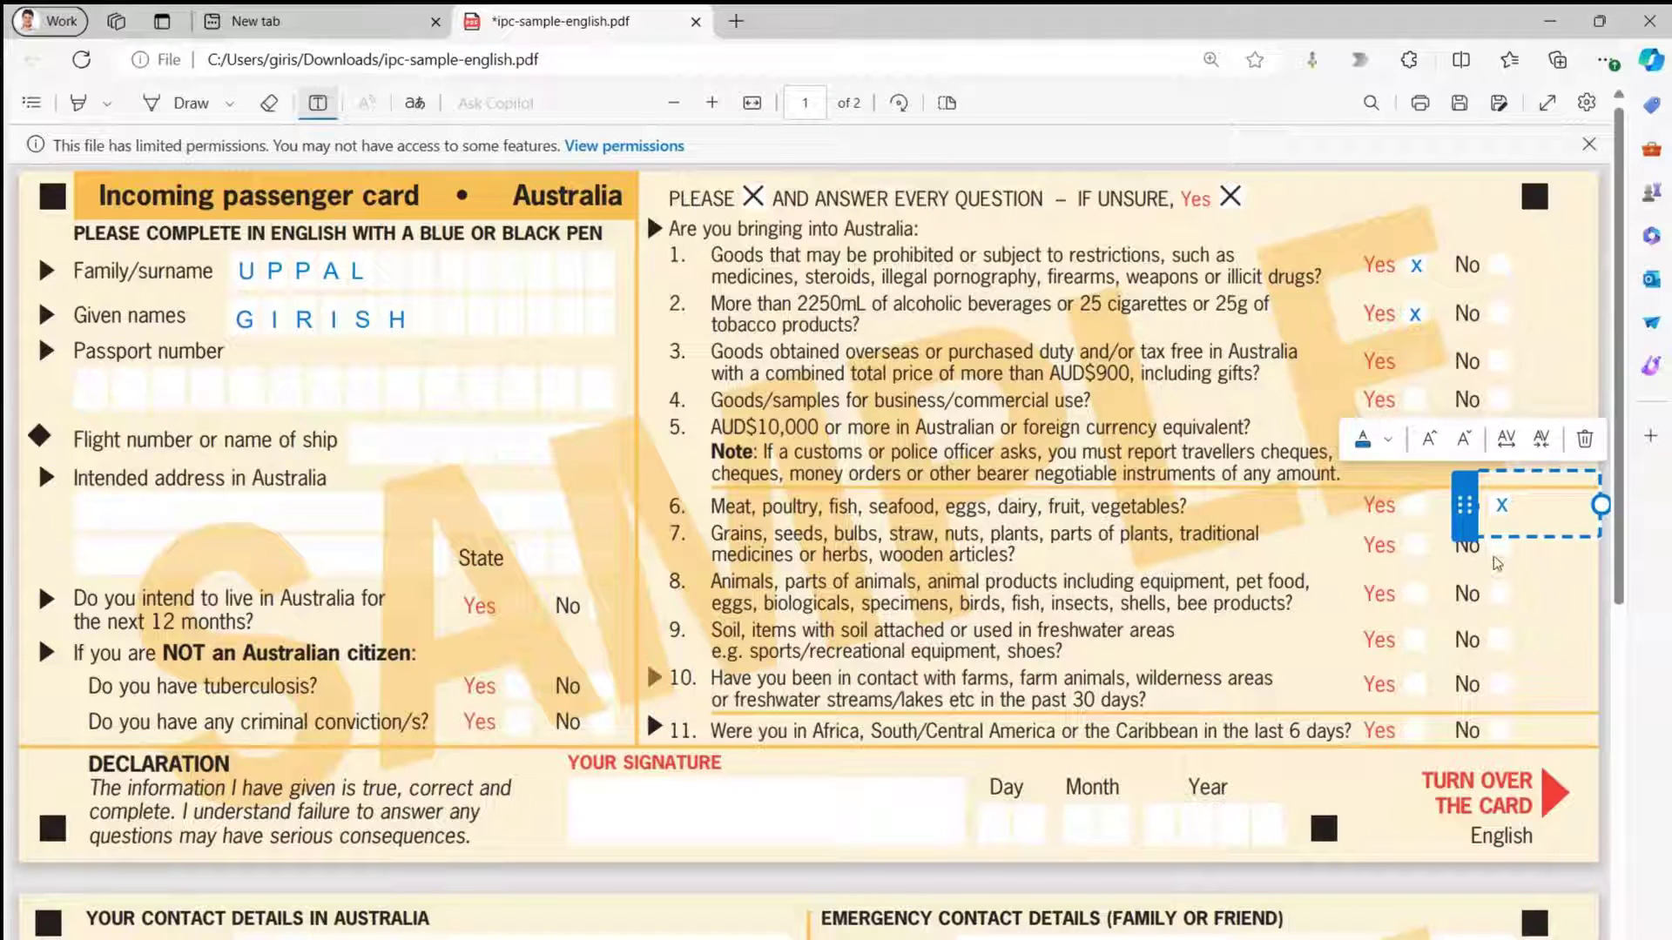
click(1512, 586)
click(1512, 589)
text(x)
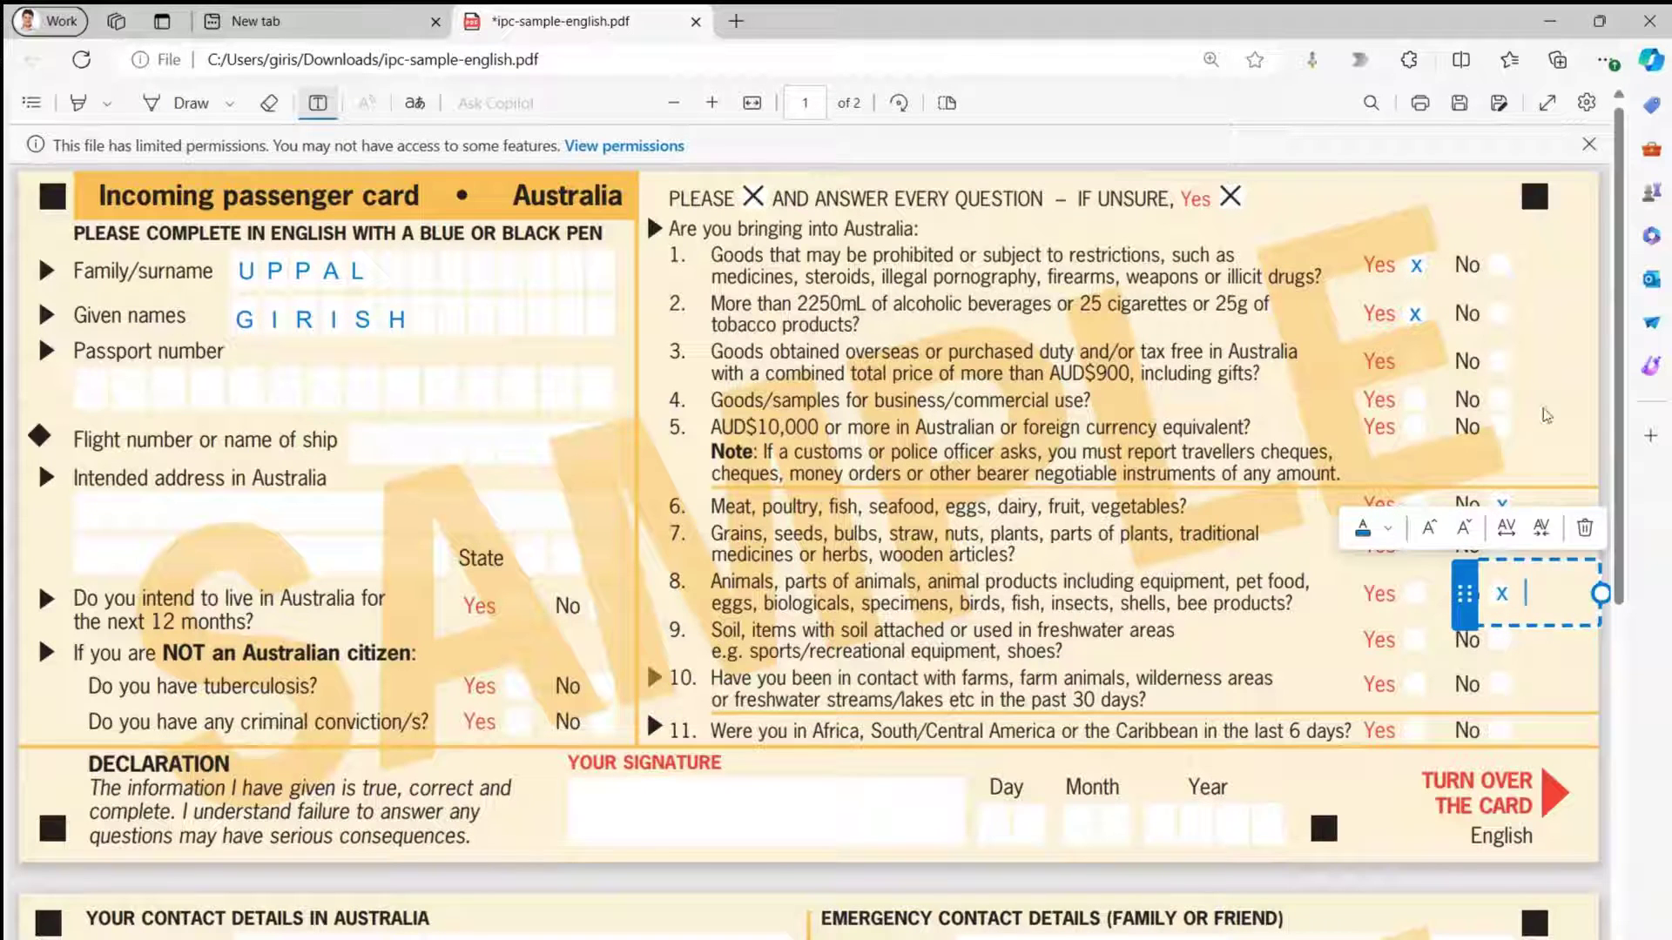
click(1535, 489)
click(1500, 594)
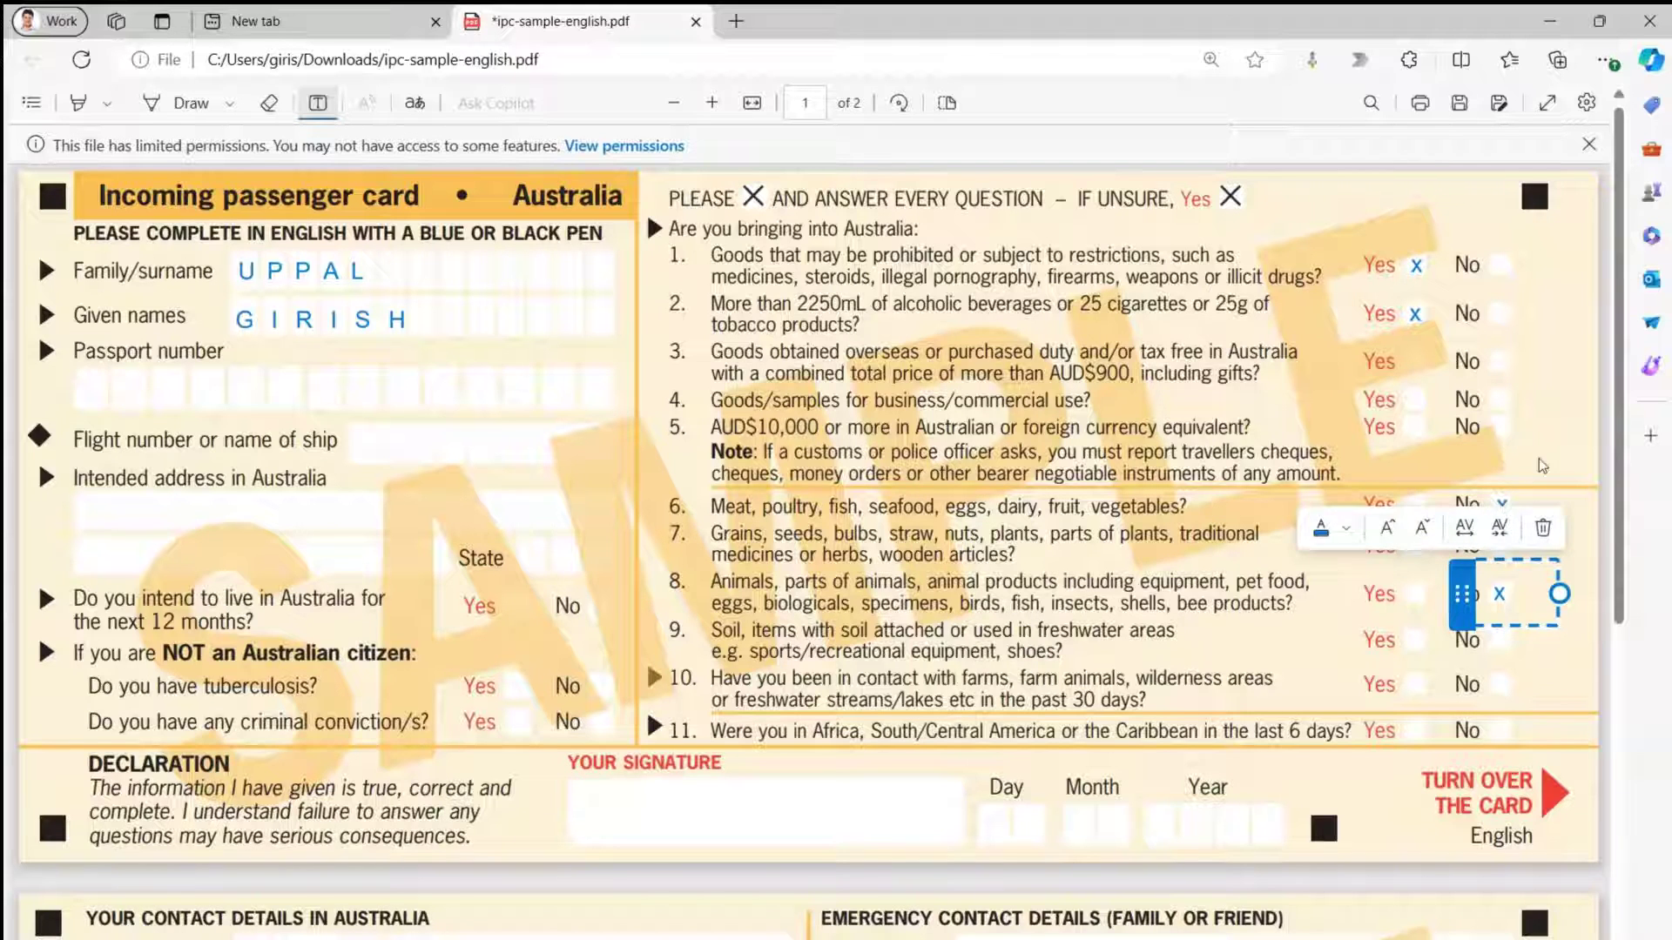
click(1510, 505)
click(1405, 264)
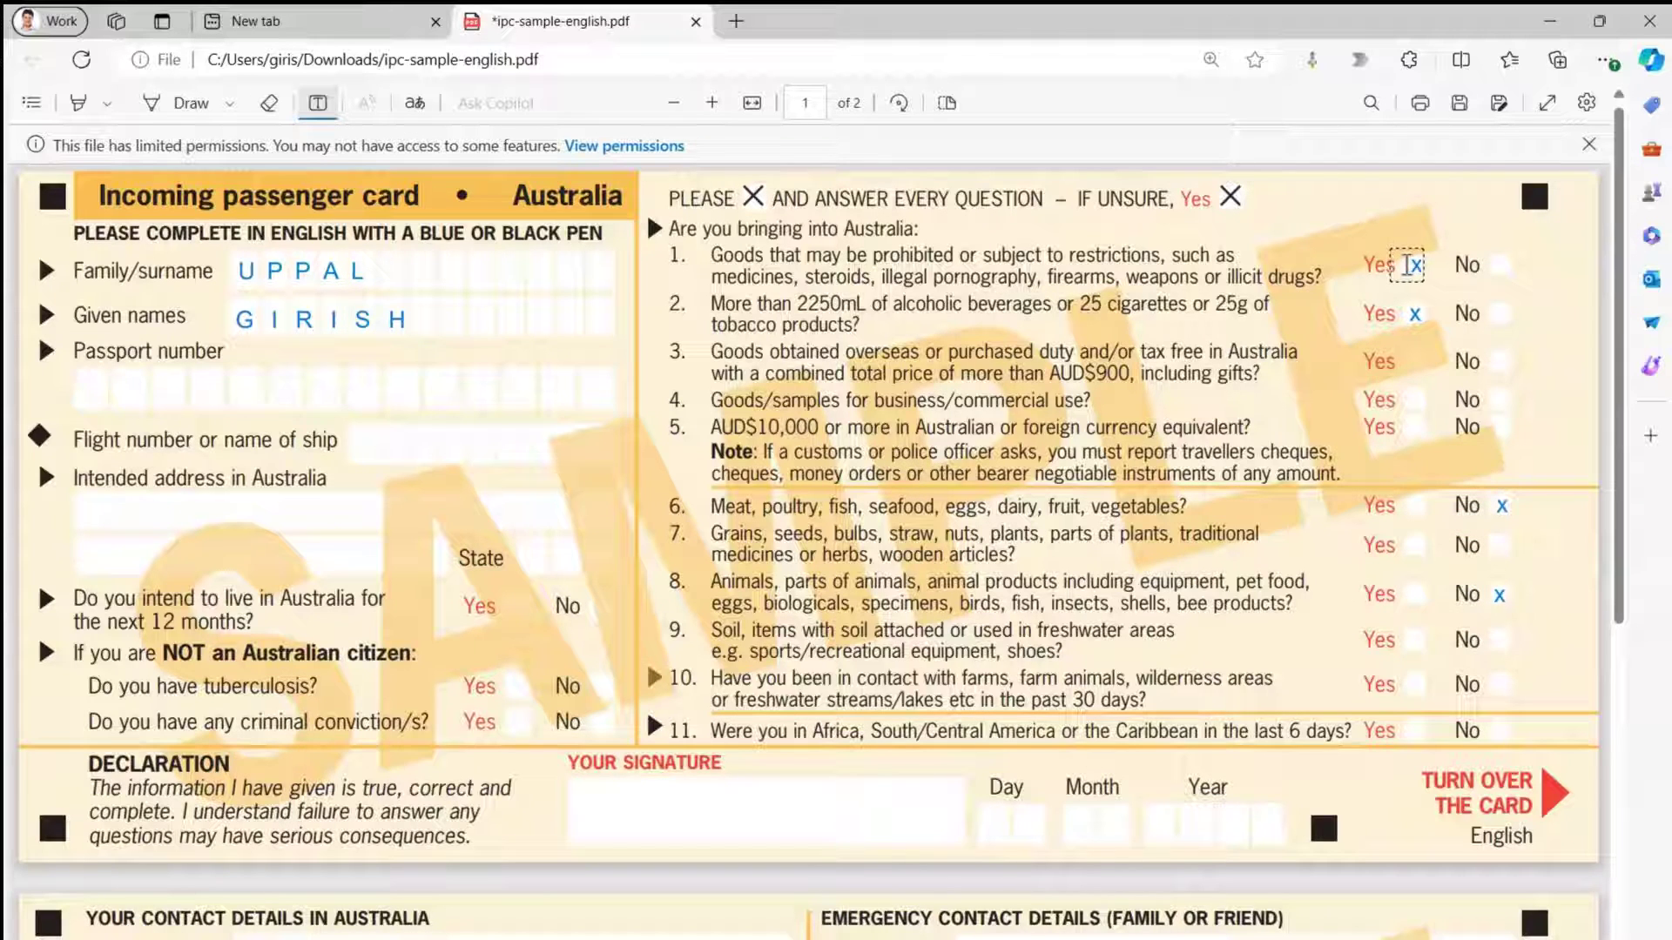
click(1468, 316)
click(1176, 387)
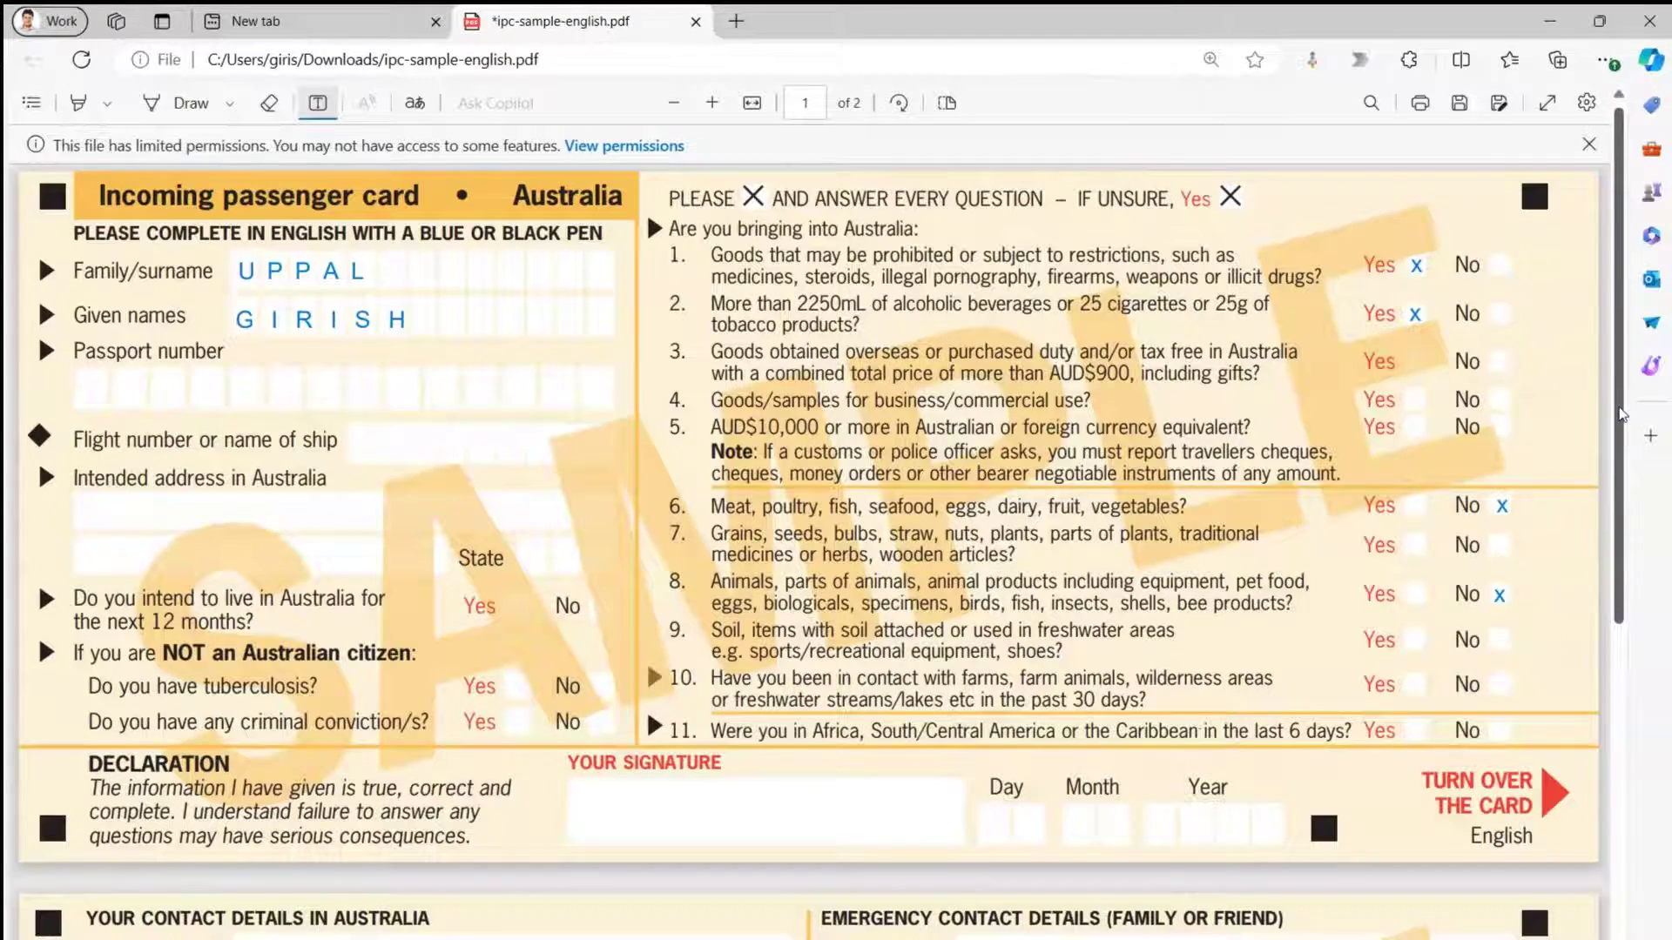
Save the filled card to Downloads as a new PDF named after the passenger.
scroll(1625, 416, down, 2)
scroll(1653, 577, down, 5)
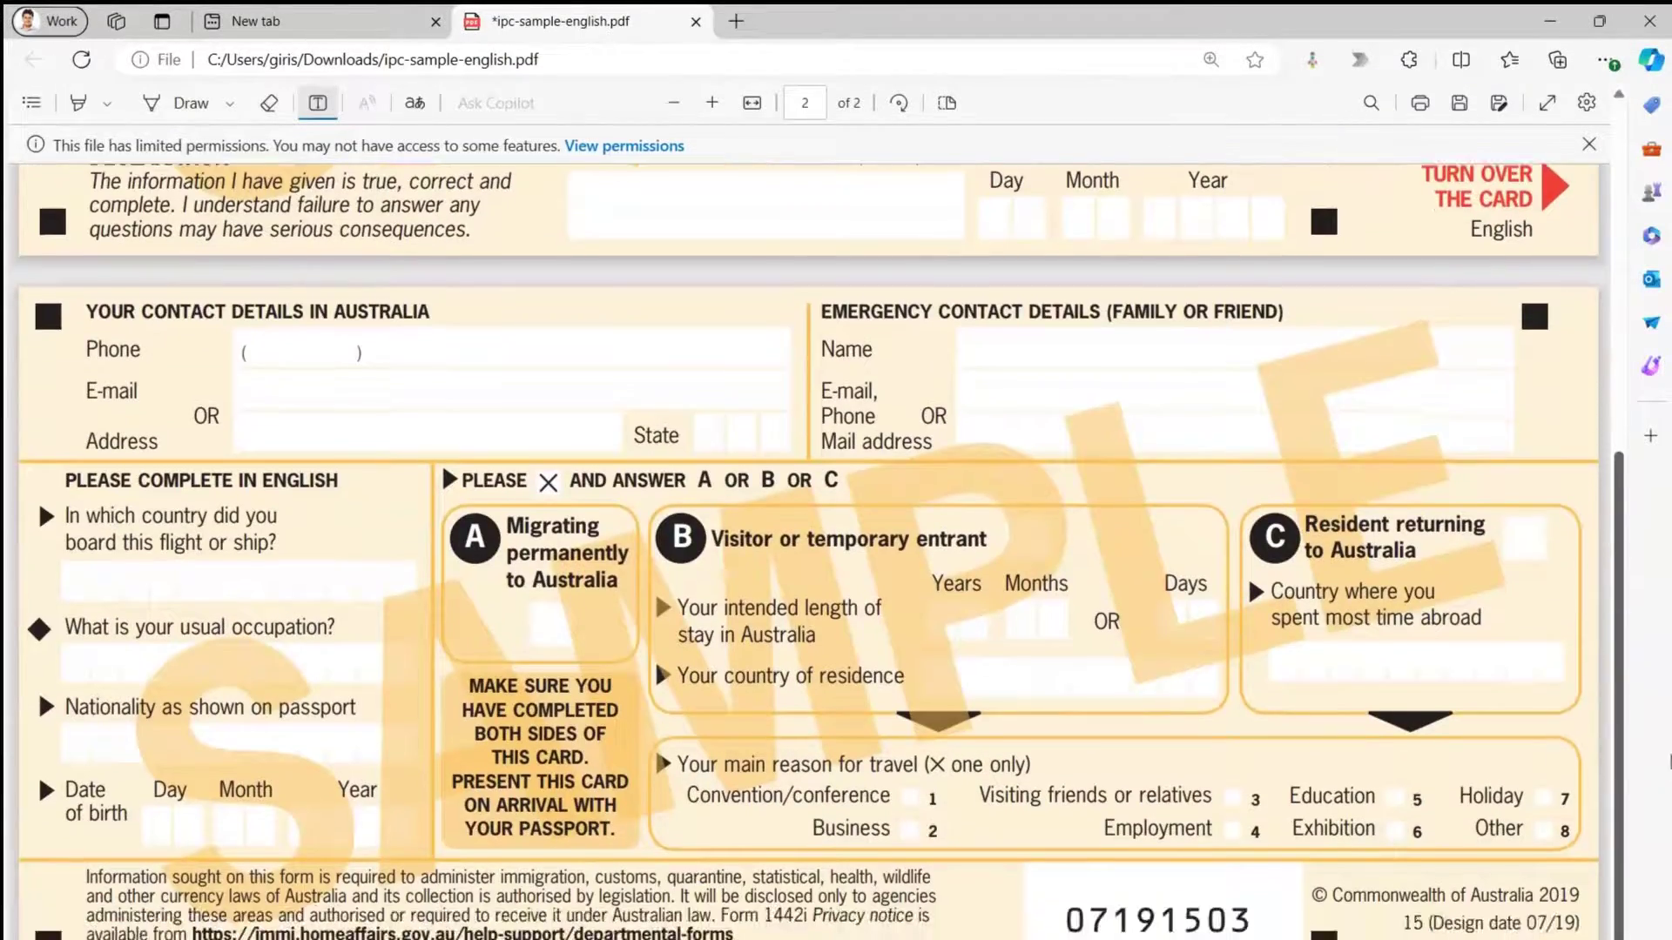
scroll(1512, 218, up, 6)
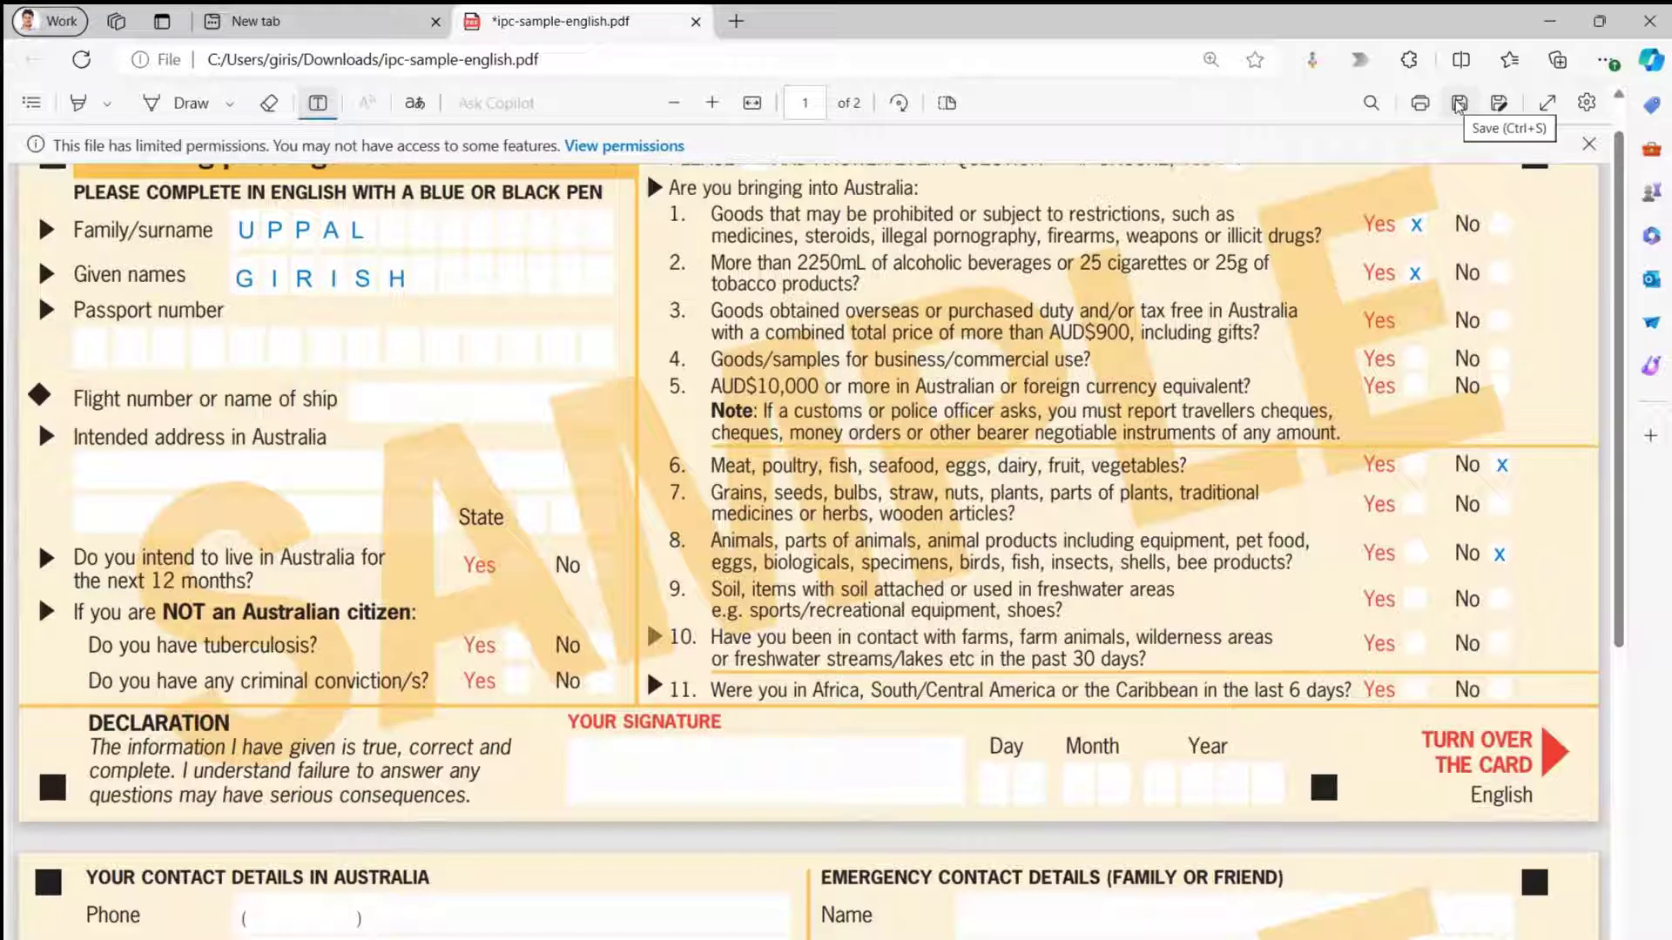
click(1501, 104)
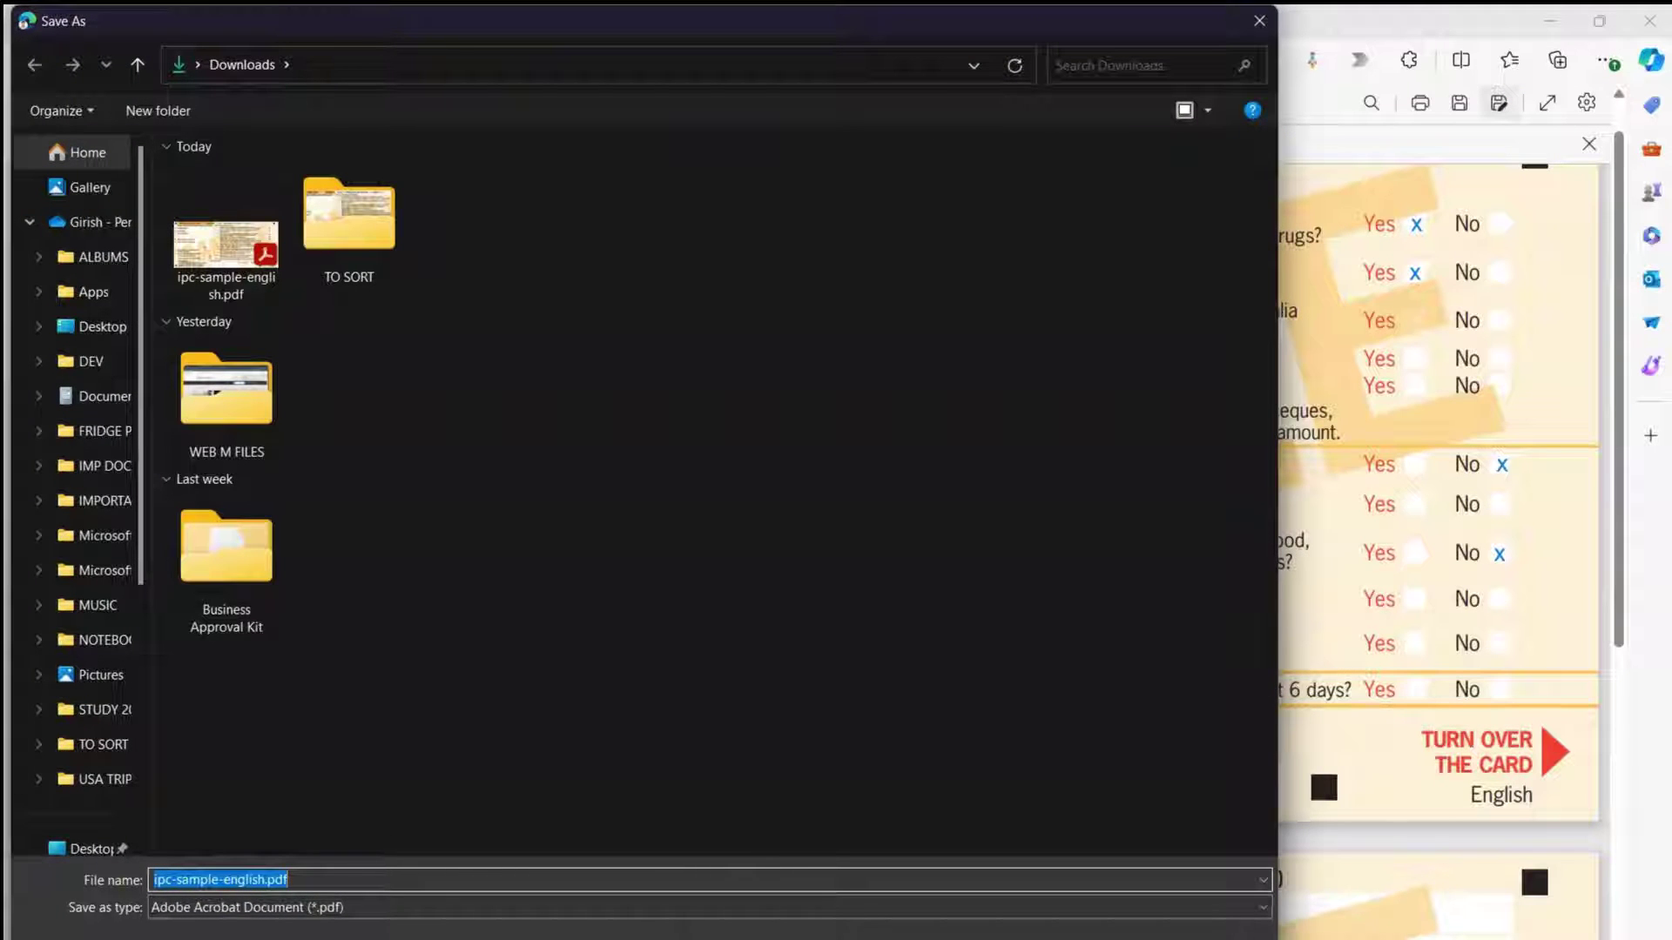
text(GirishIncoming)
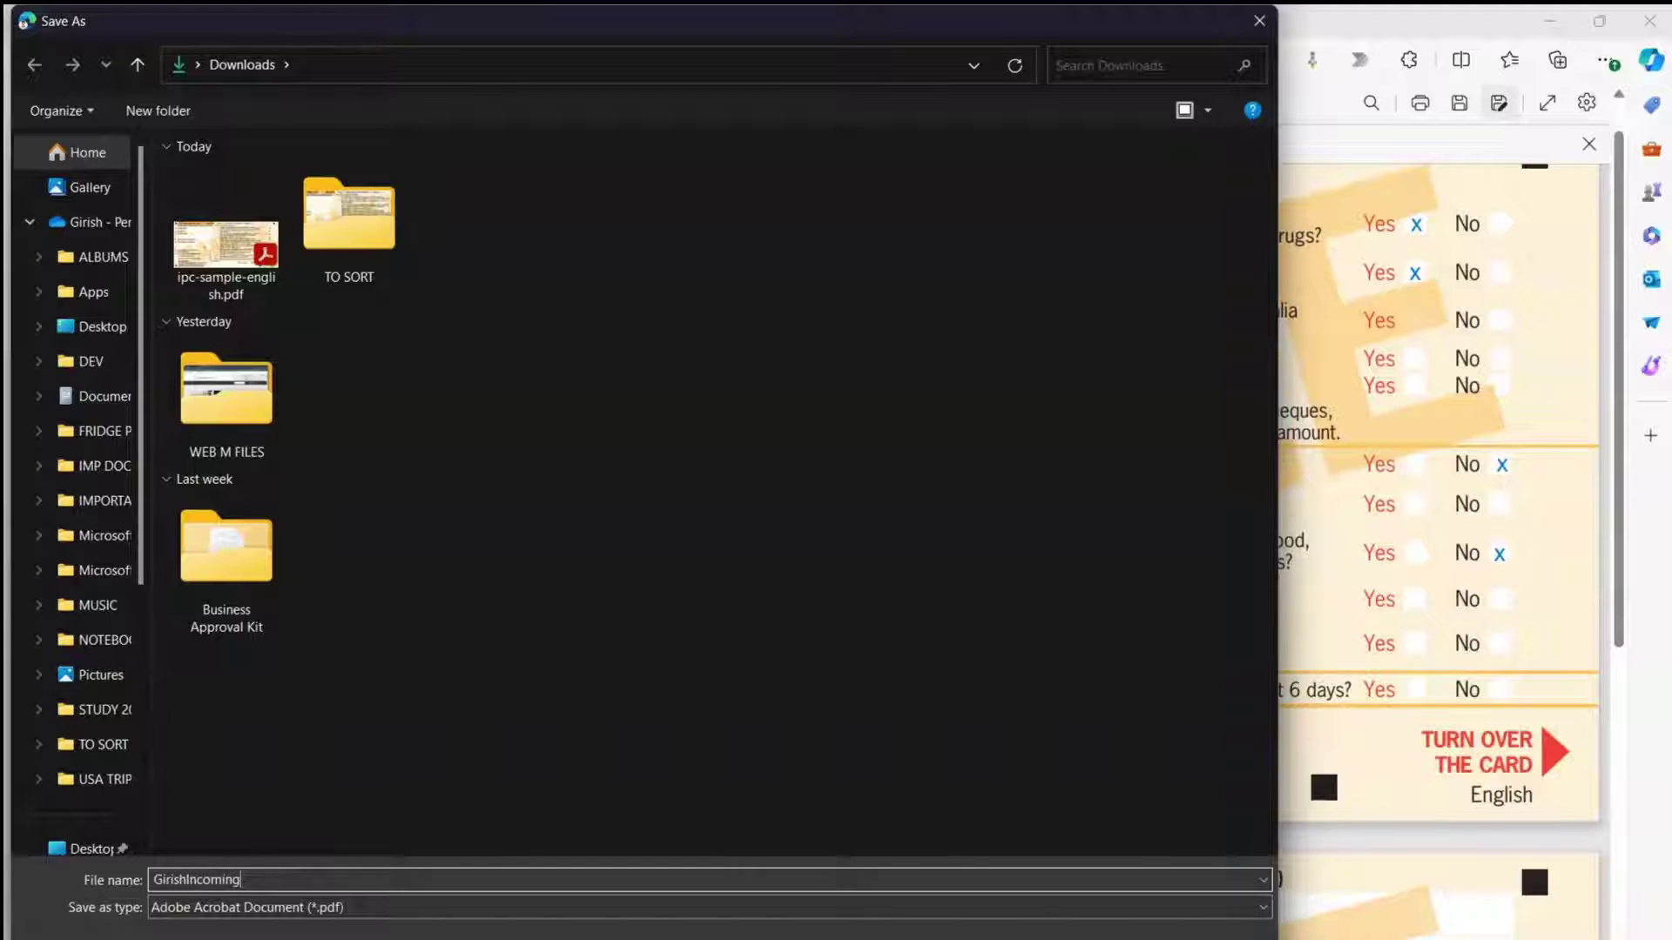
text(PassengerCard)
key(Return)
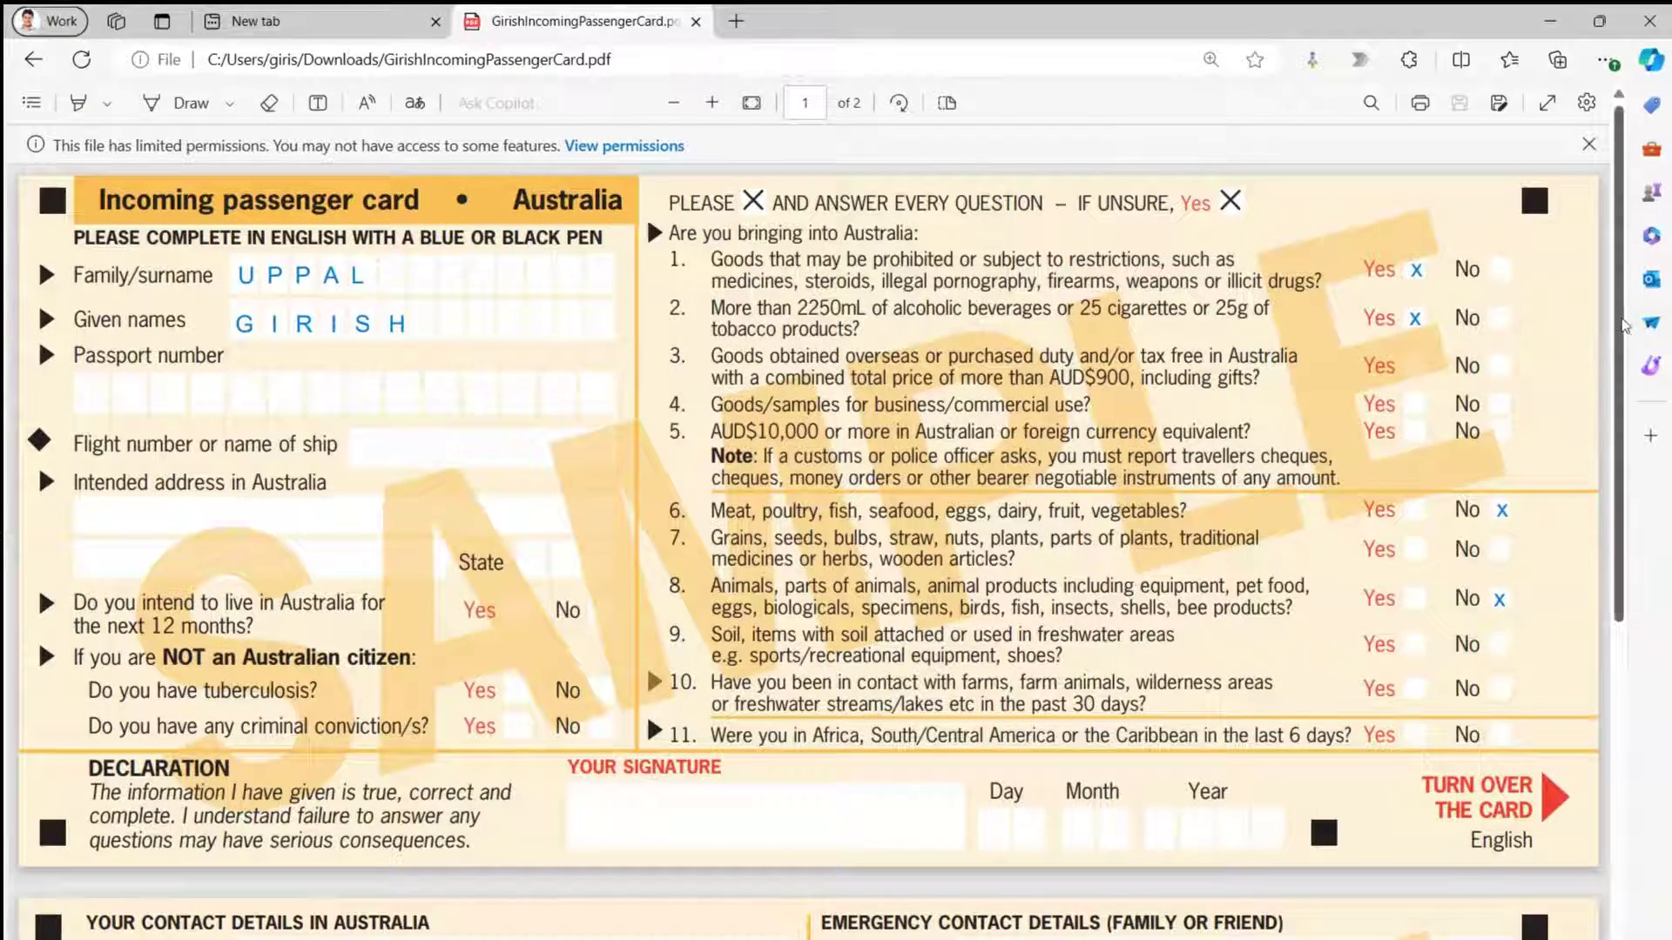
Move question 2's cross from the Yes box to the No box.
scroll(810, 548, down, 5)
scroll(810, 549, up, 4)
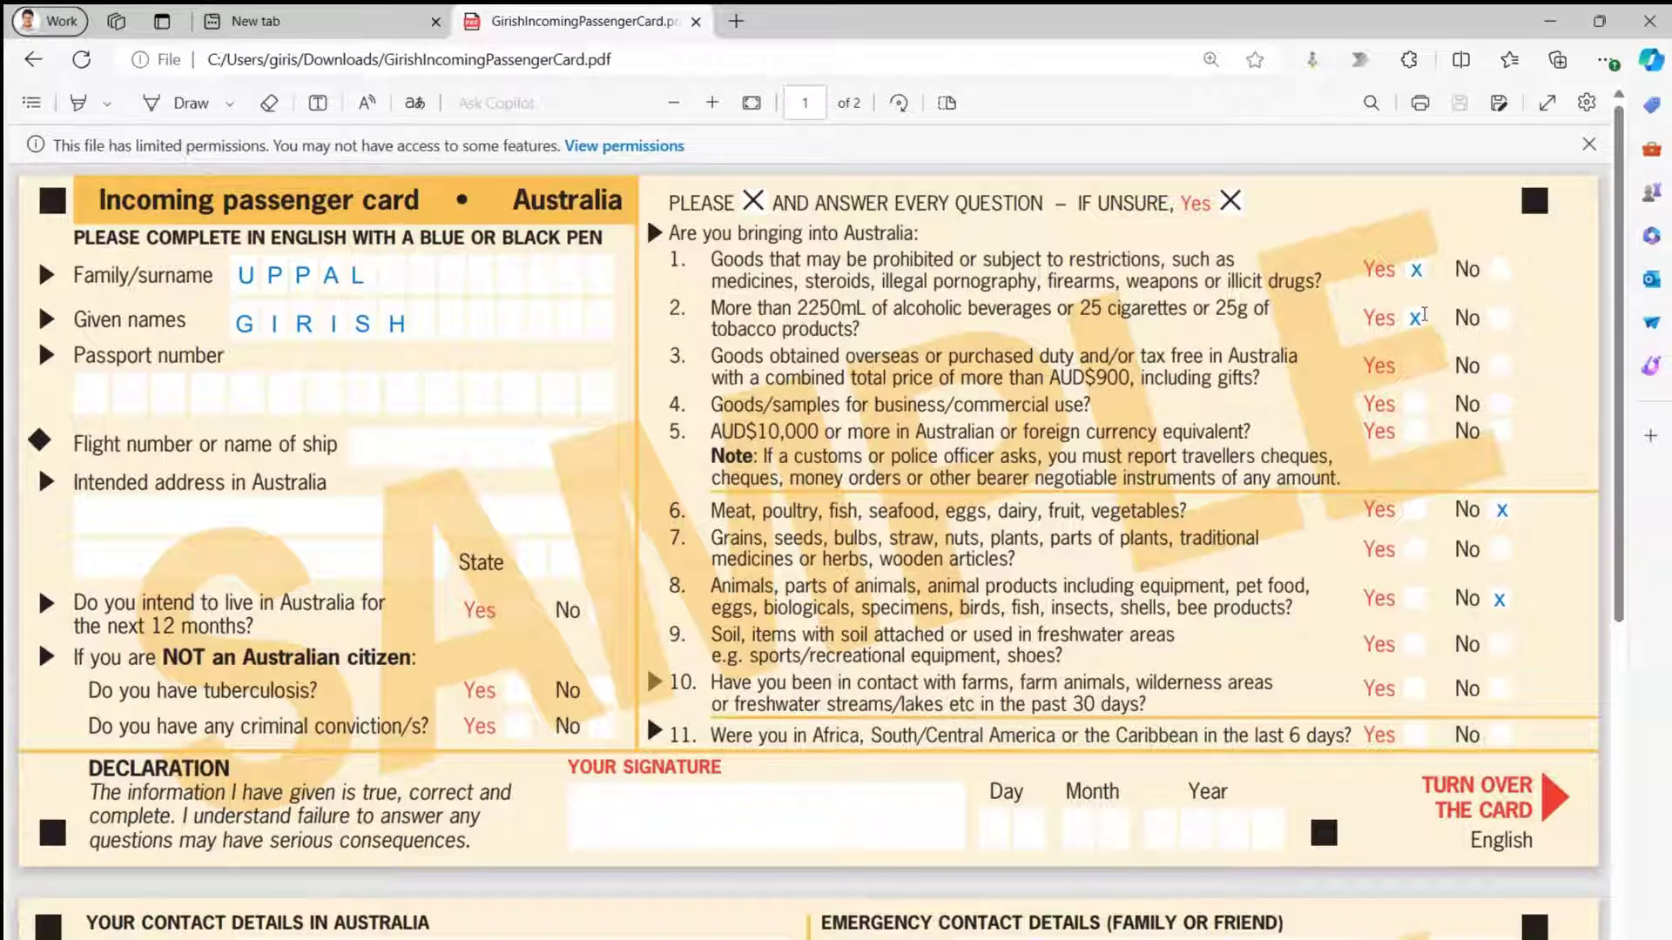
click(1415, 319)
drag(1377, 320, 1455, 321)
key(Delete)
key(ctrl+z)
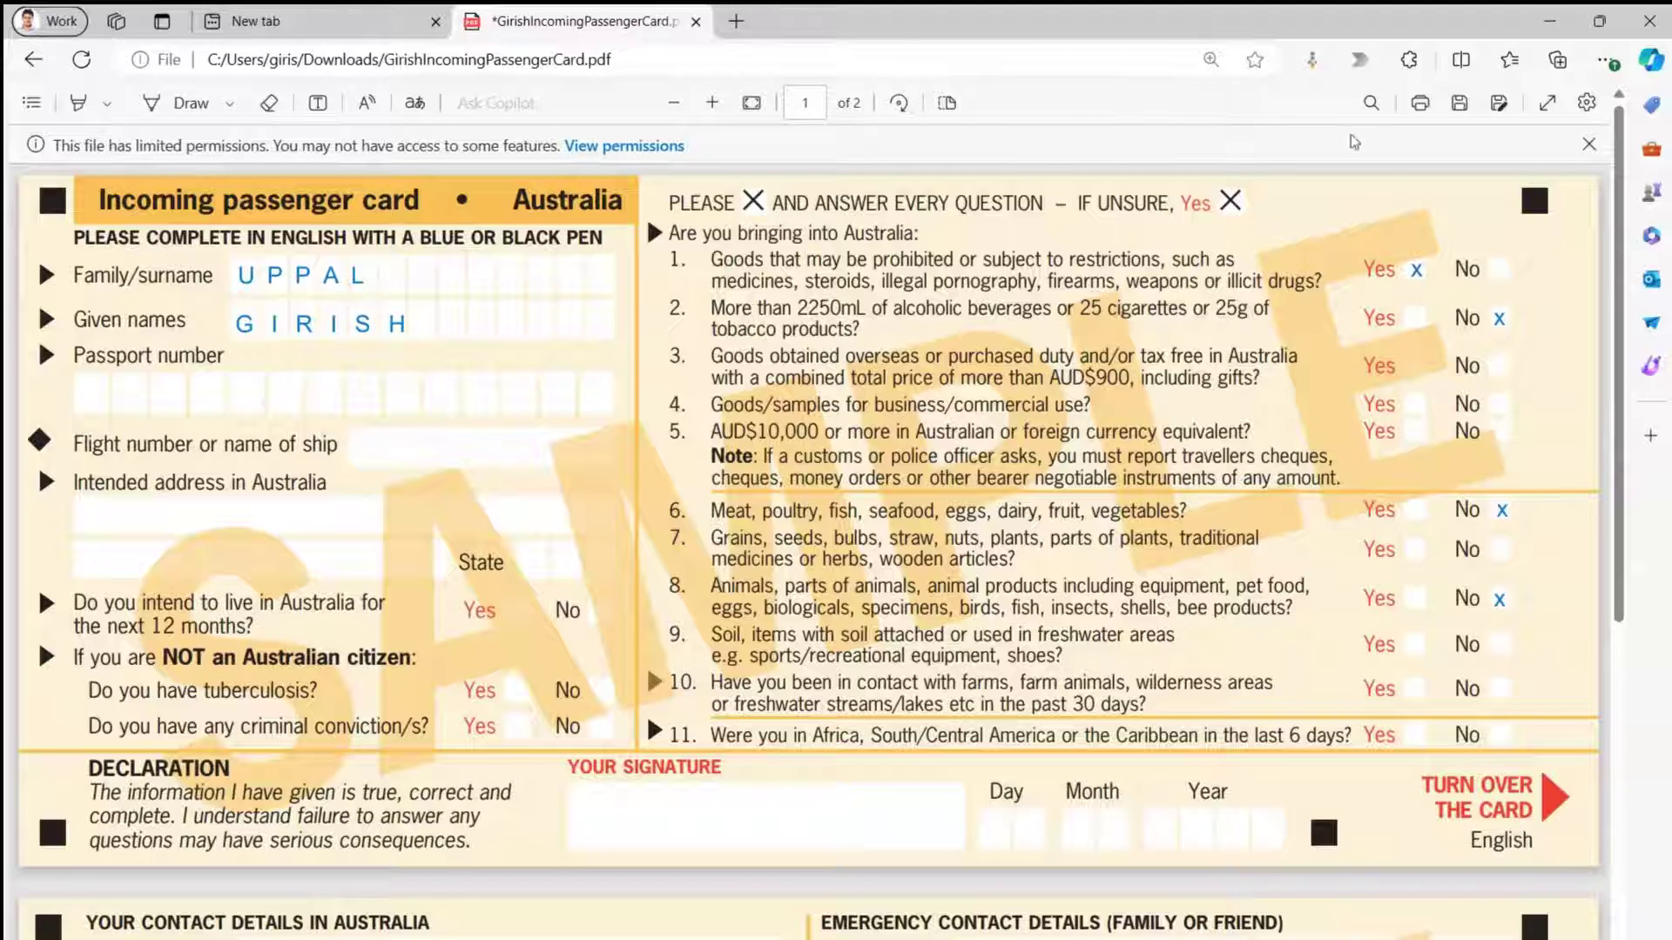
Save the card and fit the page to the window.
click(1463, 104)
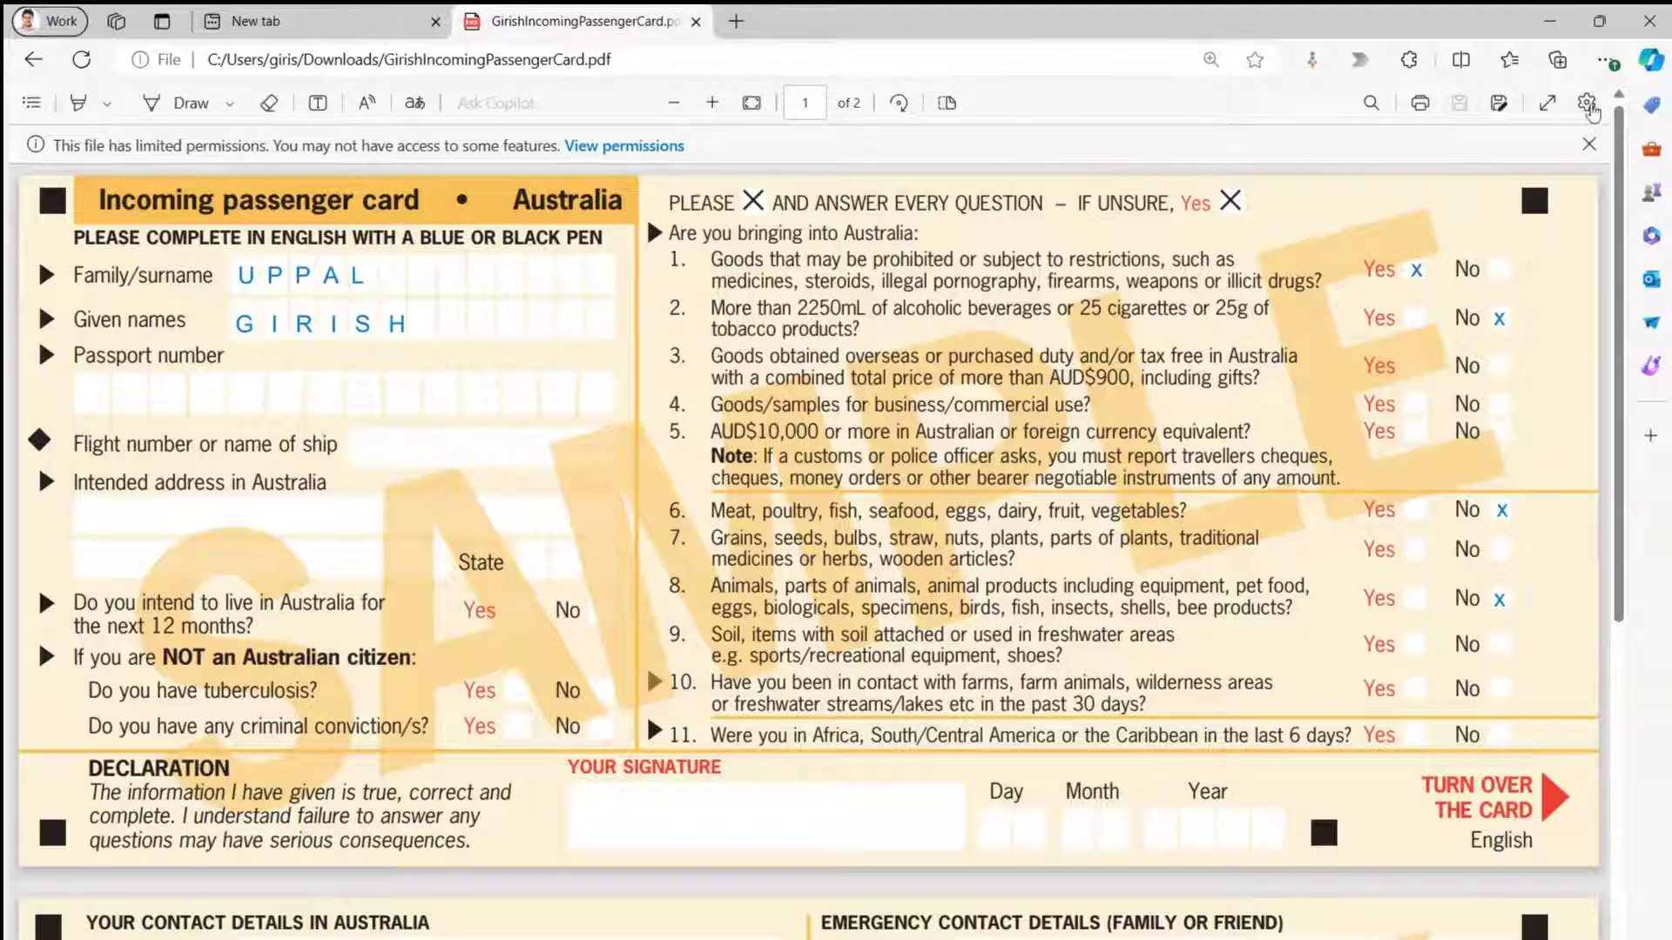
click(1420, 109)
click(751, 105)
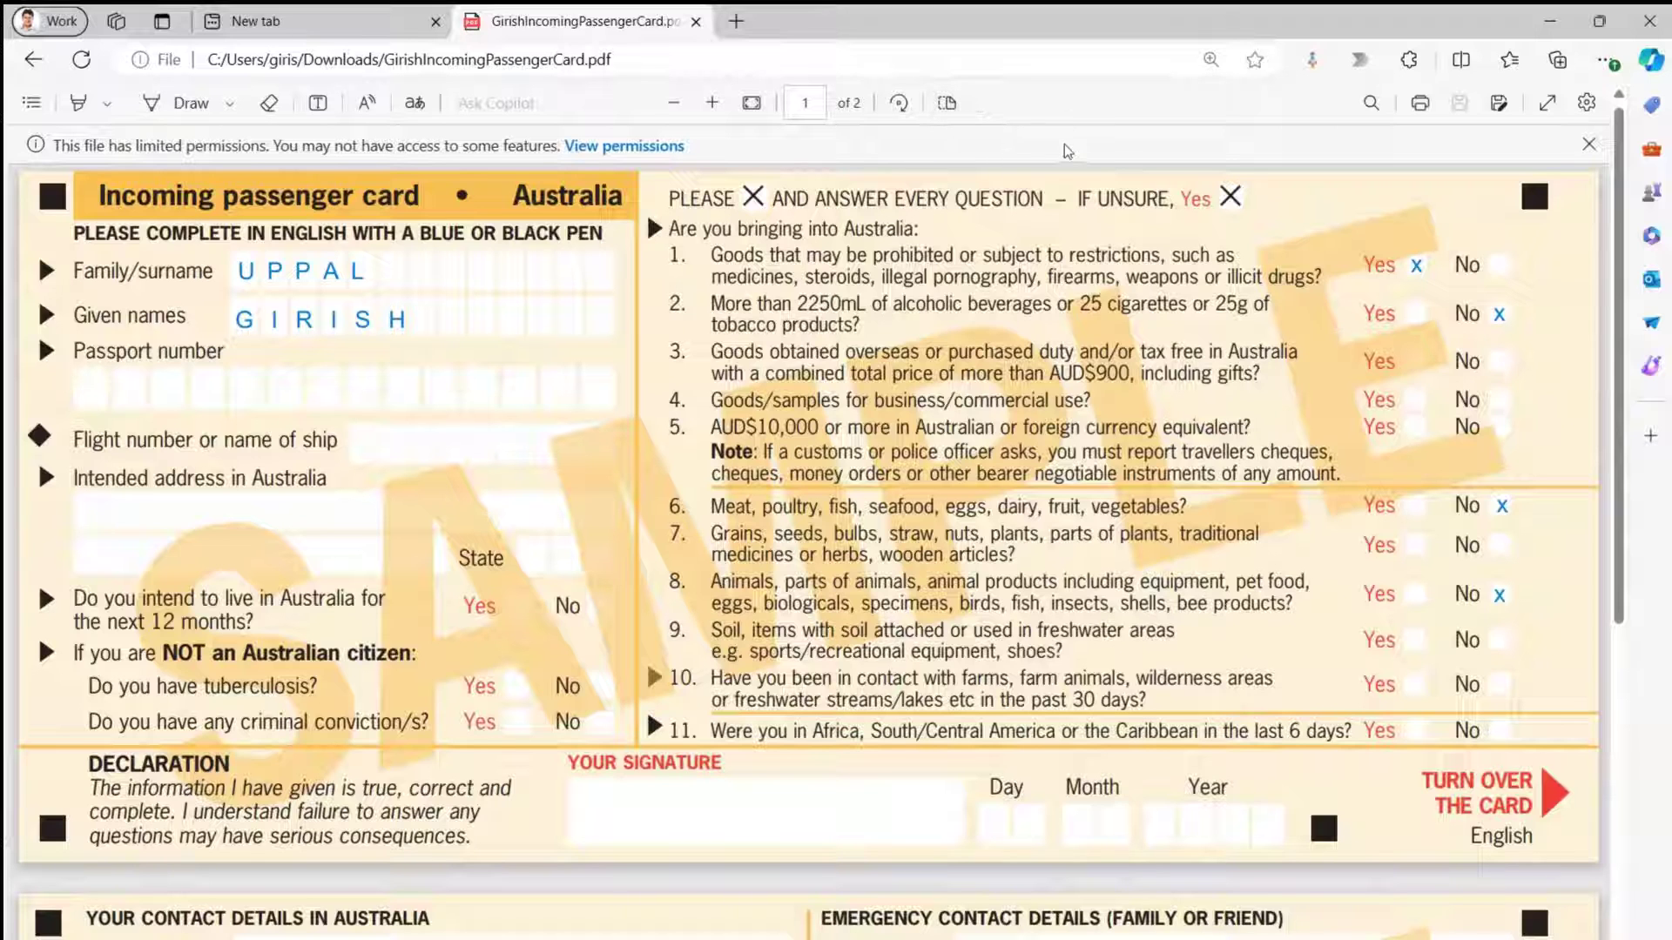
key(F11)
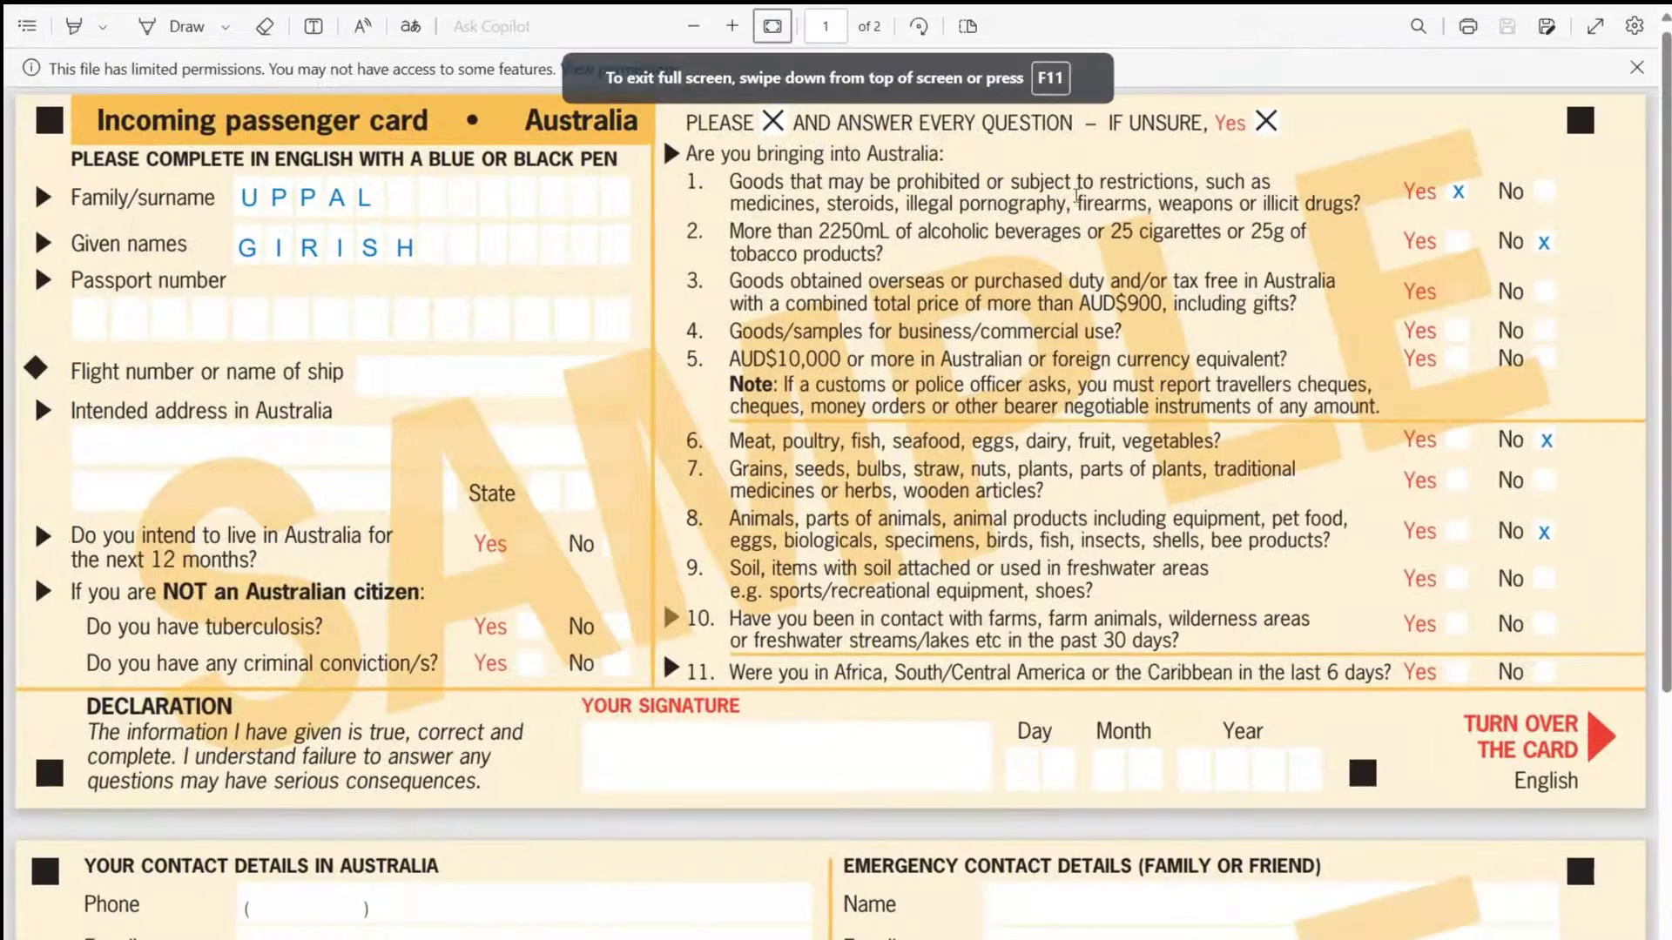
key(F11)
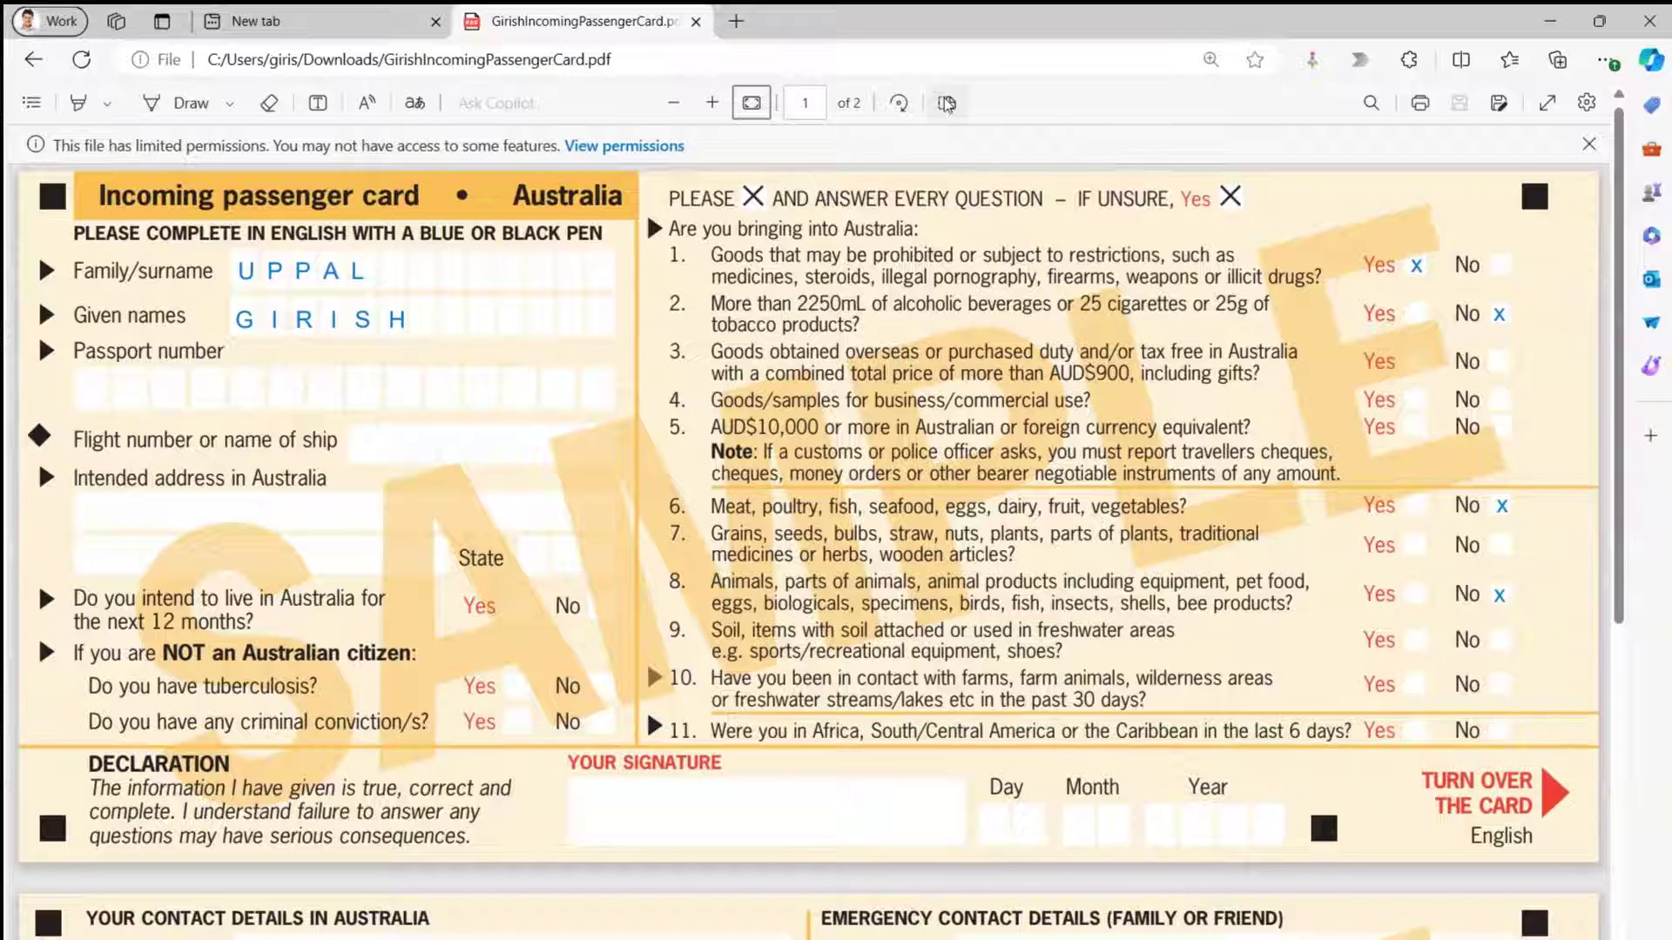
click(947, 102)
click(788, 190)
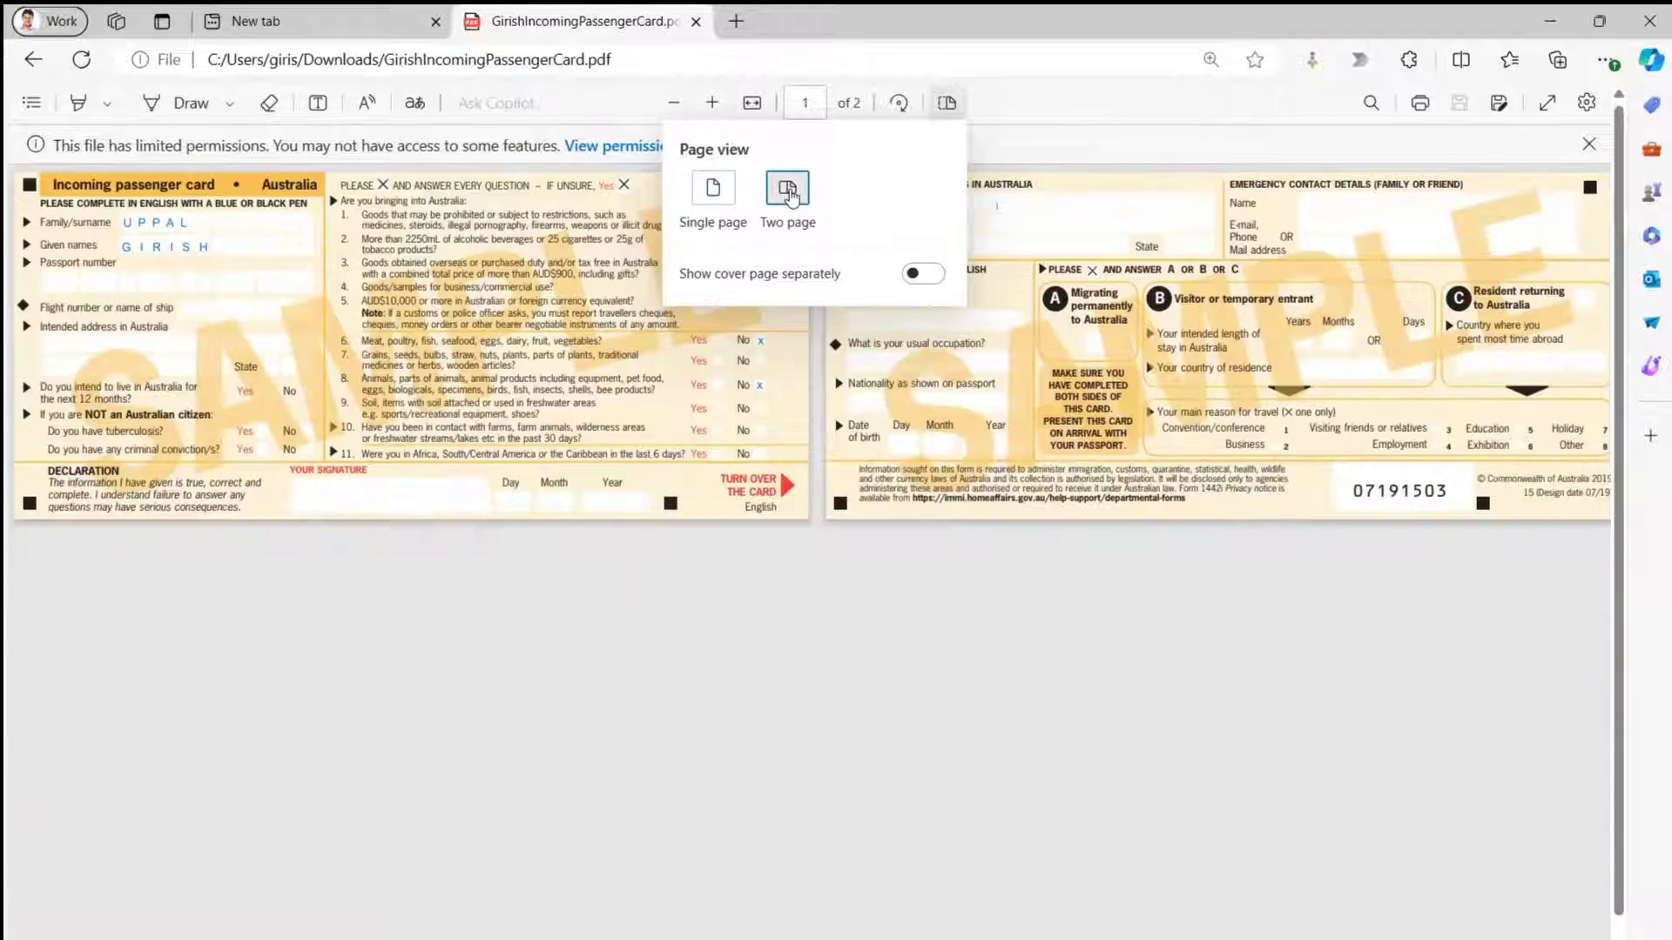
click(1048, 702)
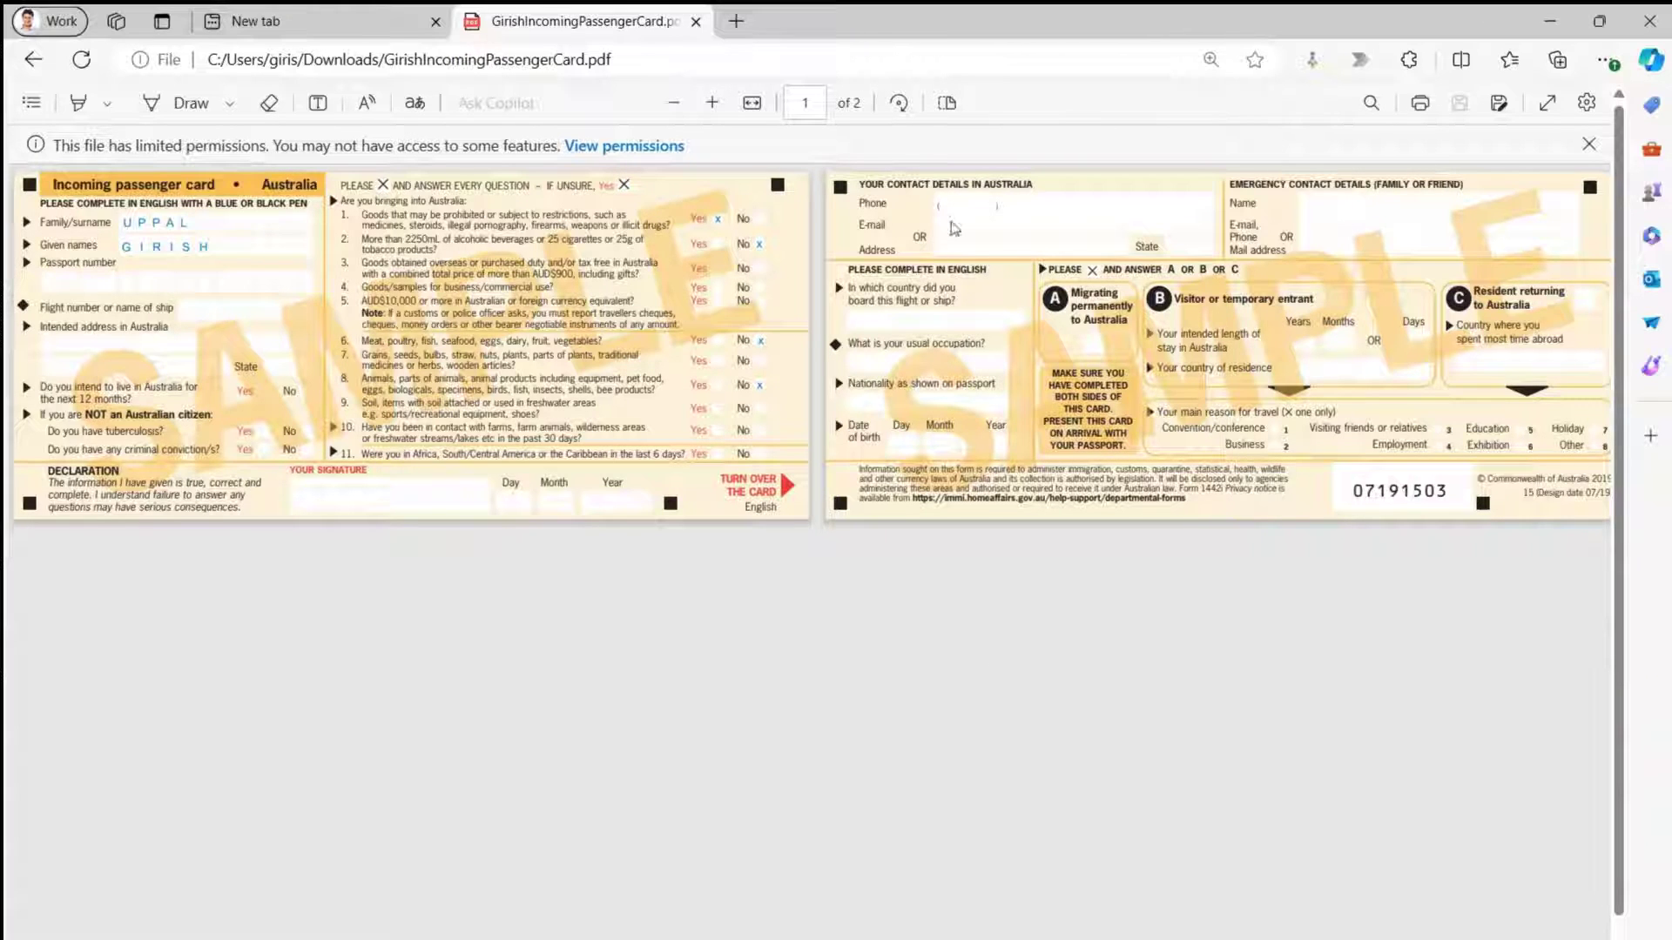
click(1498, 105)
key(Escape)
click(949, 105)
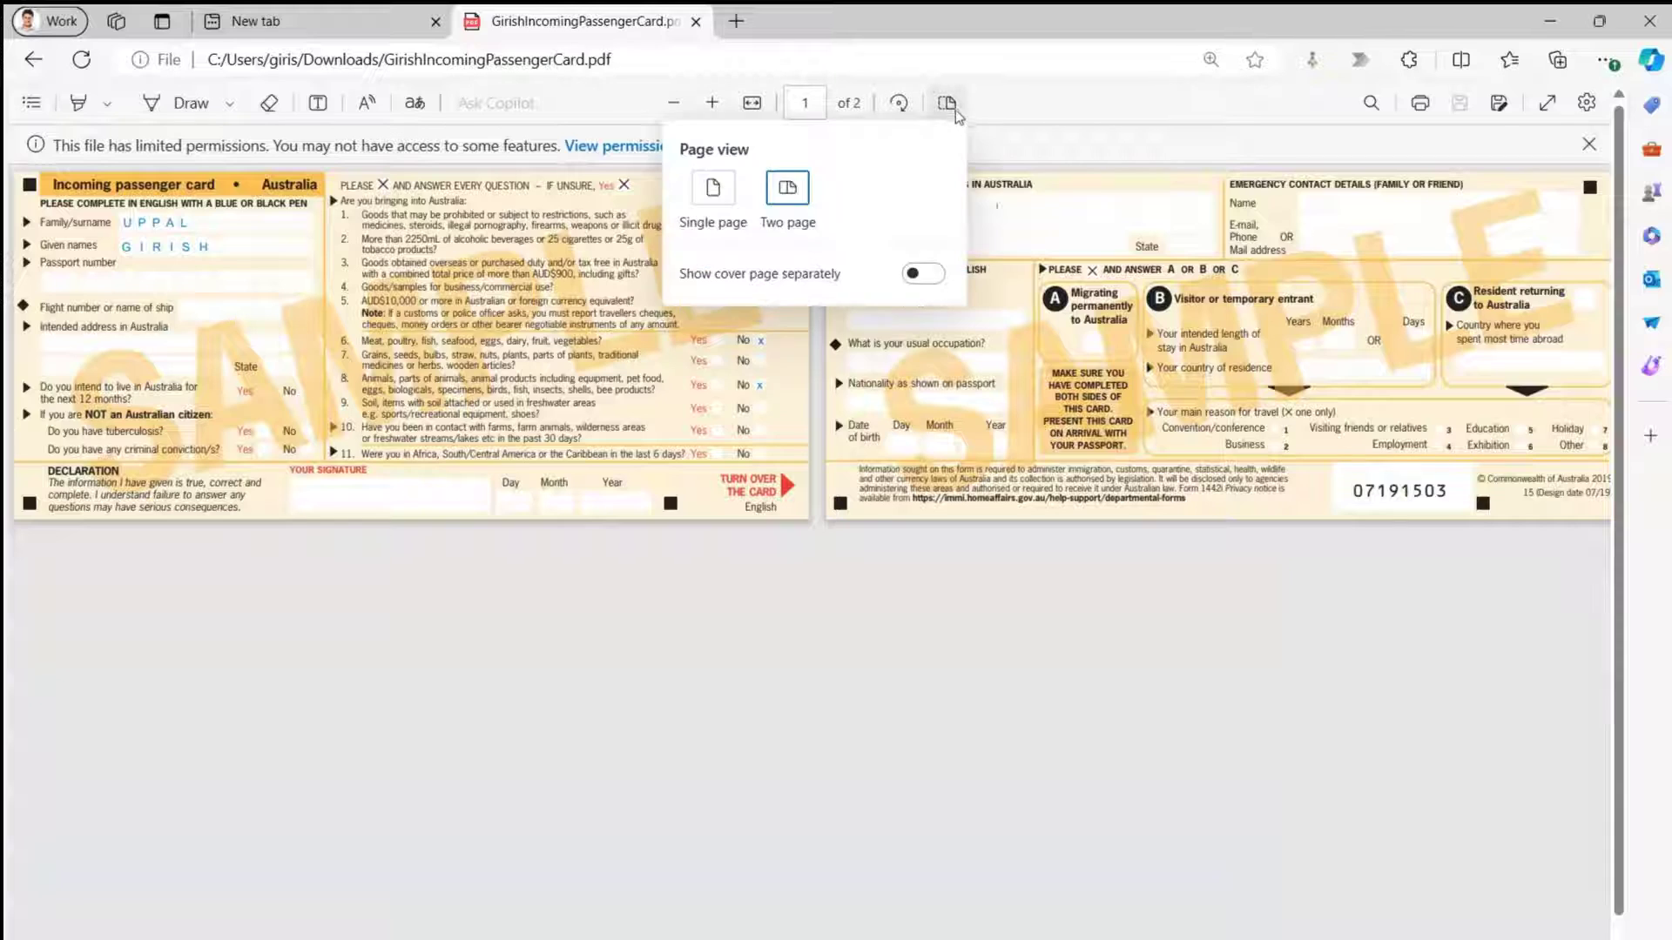
click(716, 198)
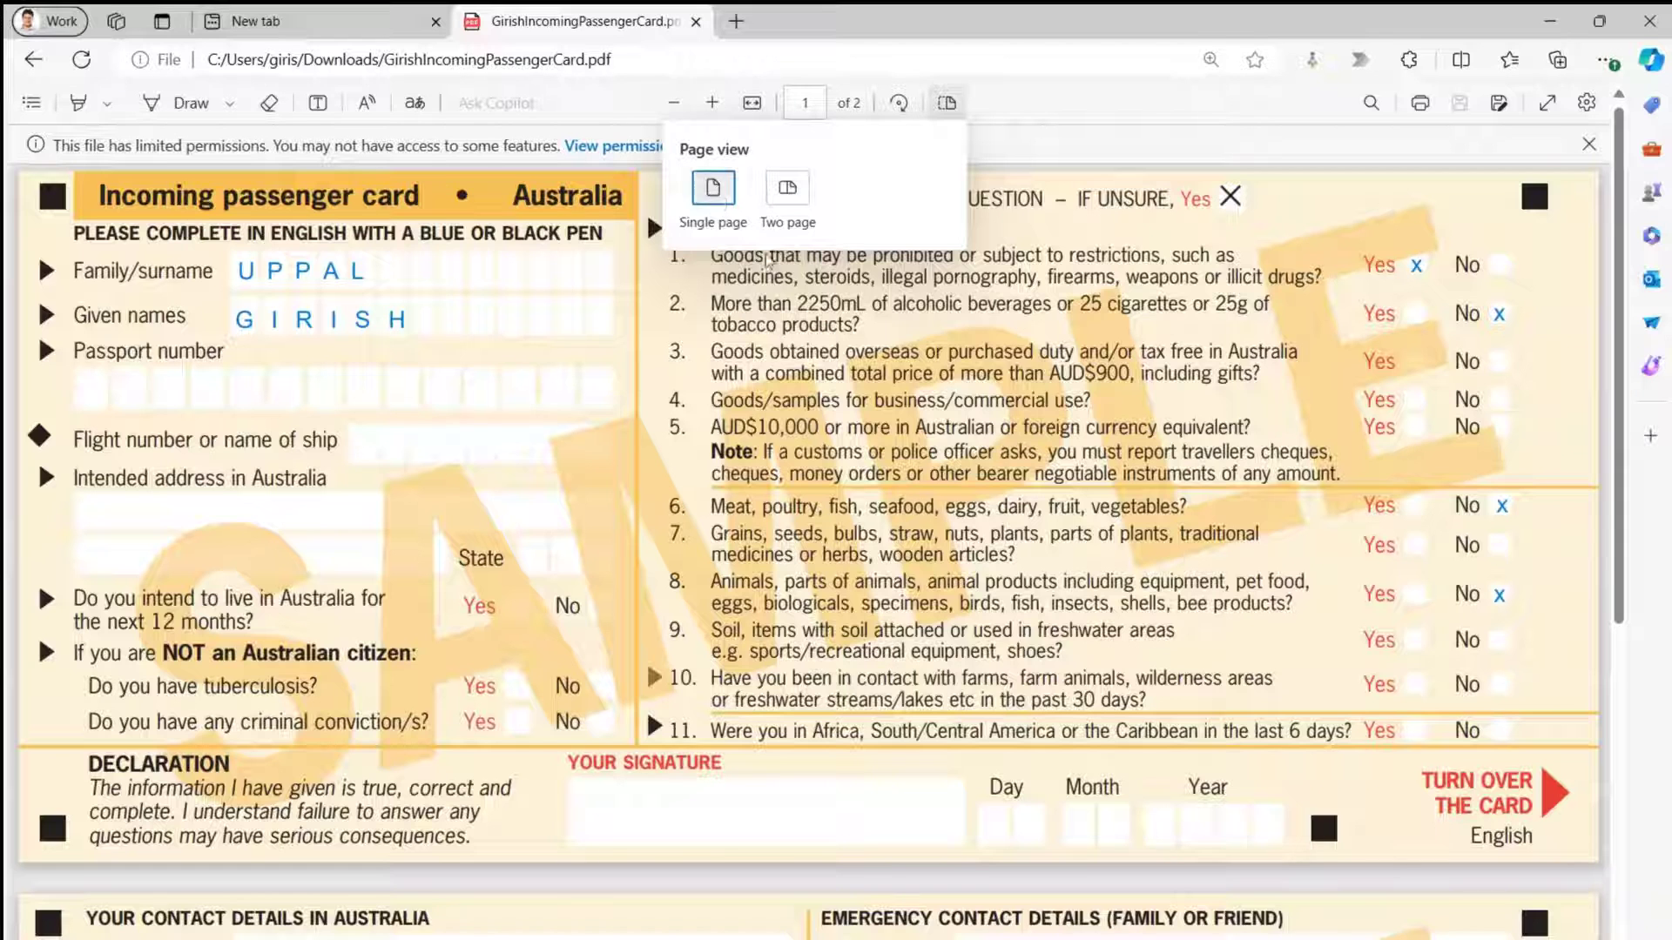
Add a text box with the signer's name in the signature box.
scroll(1617, 377, down, 2)
scroll(1617, 377, down, 5)
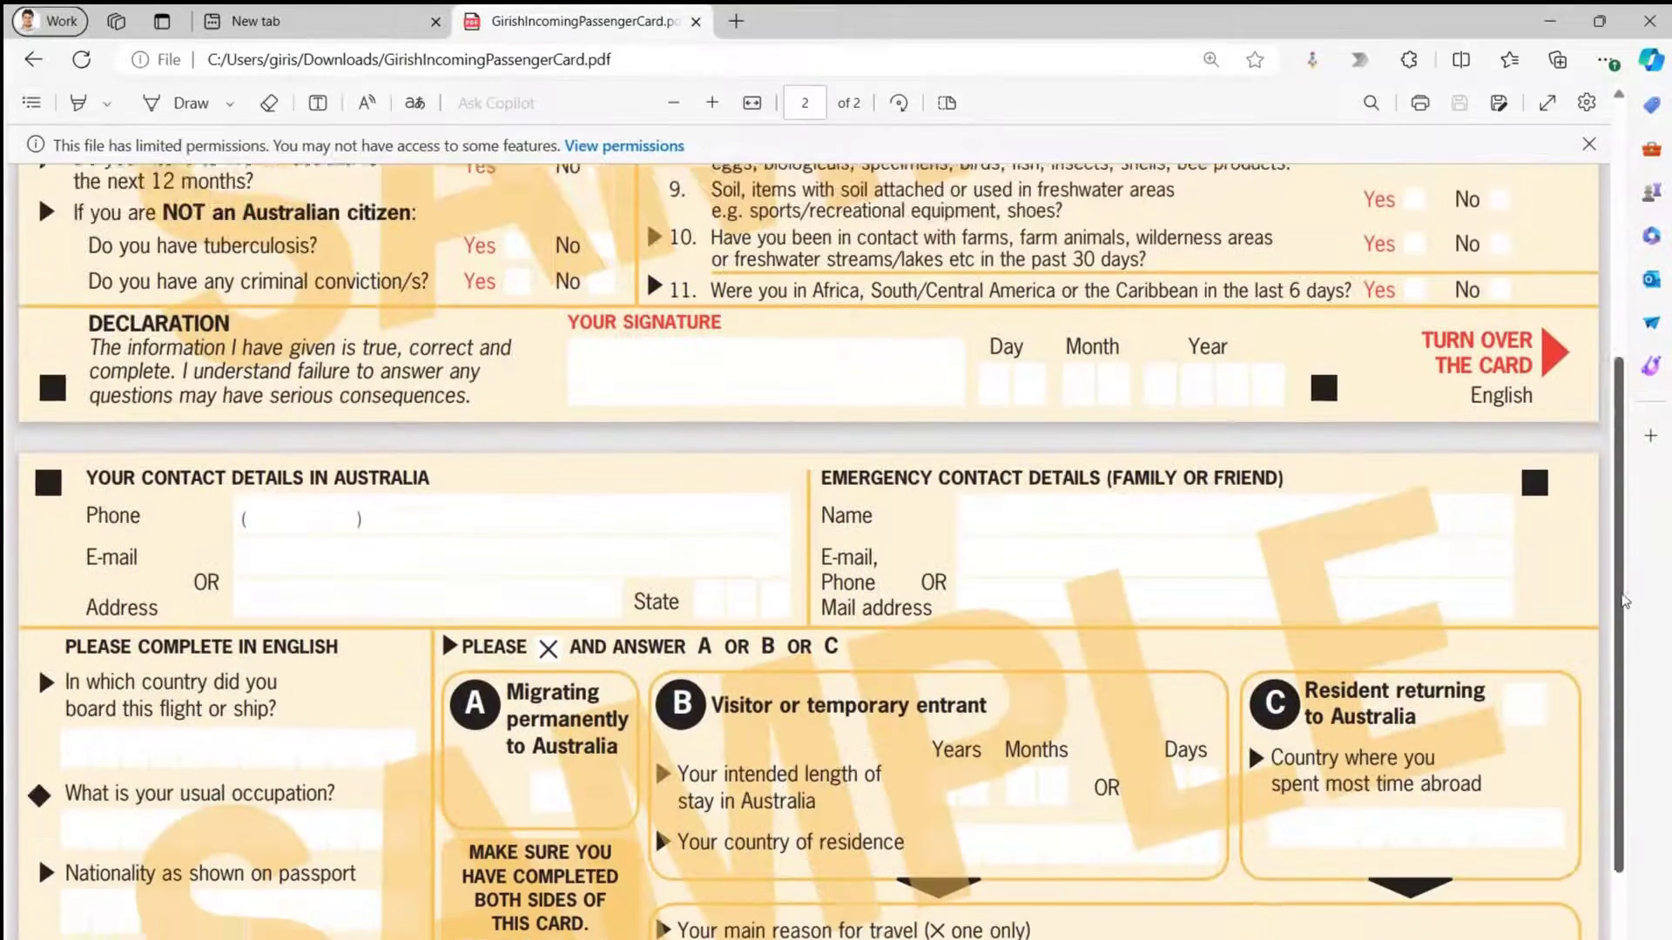
scroll(1628, 409, up, 3)
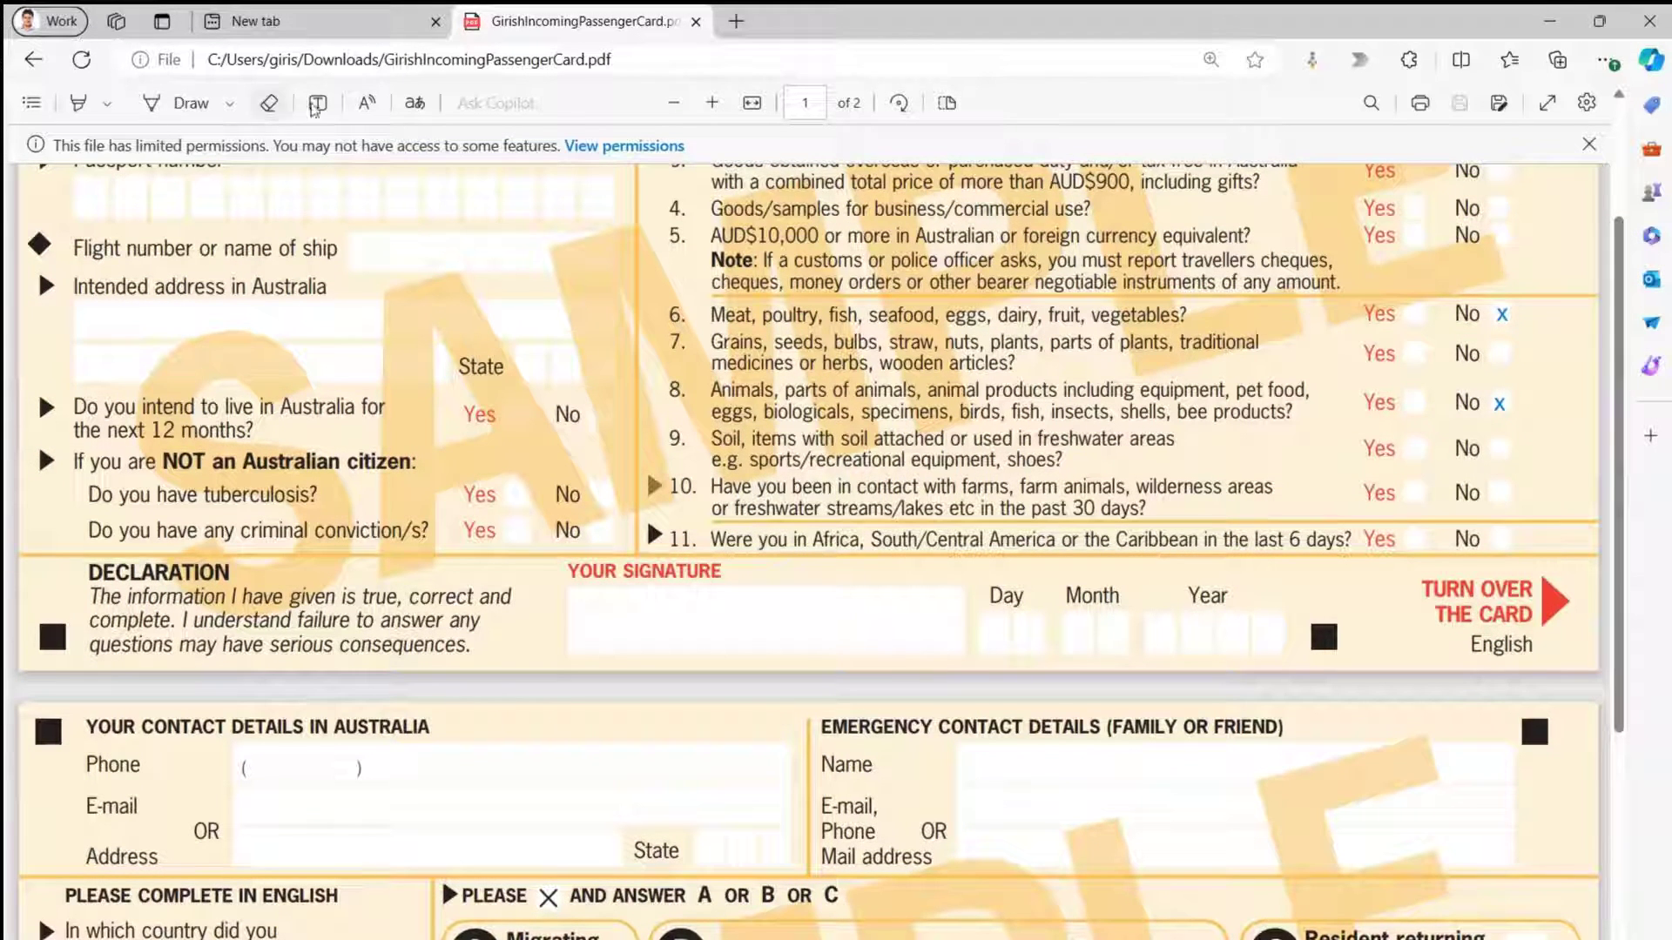
click(317, 103)
click(604, 636)
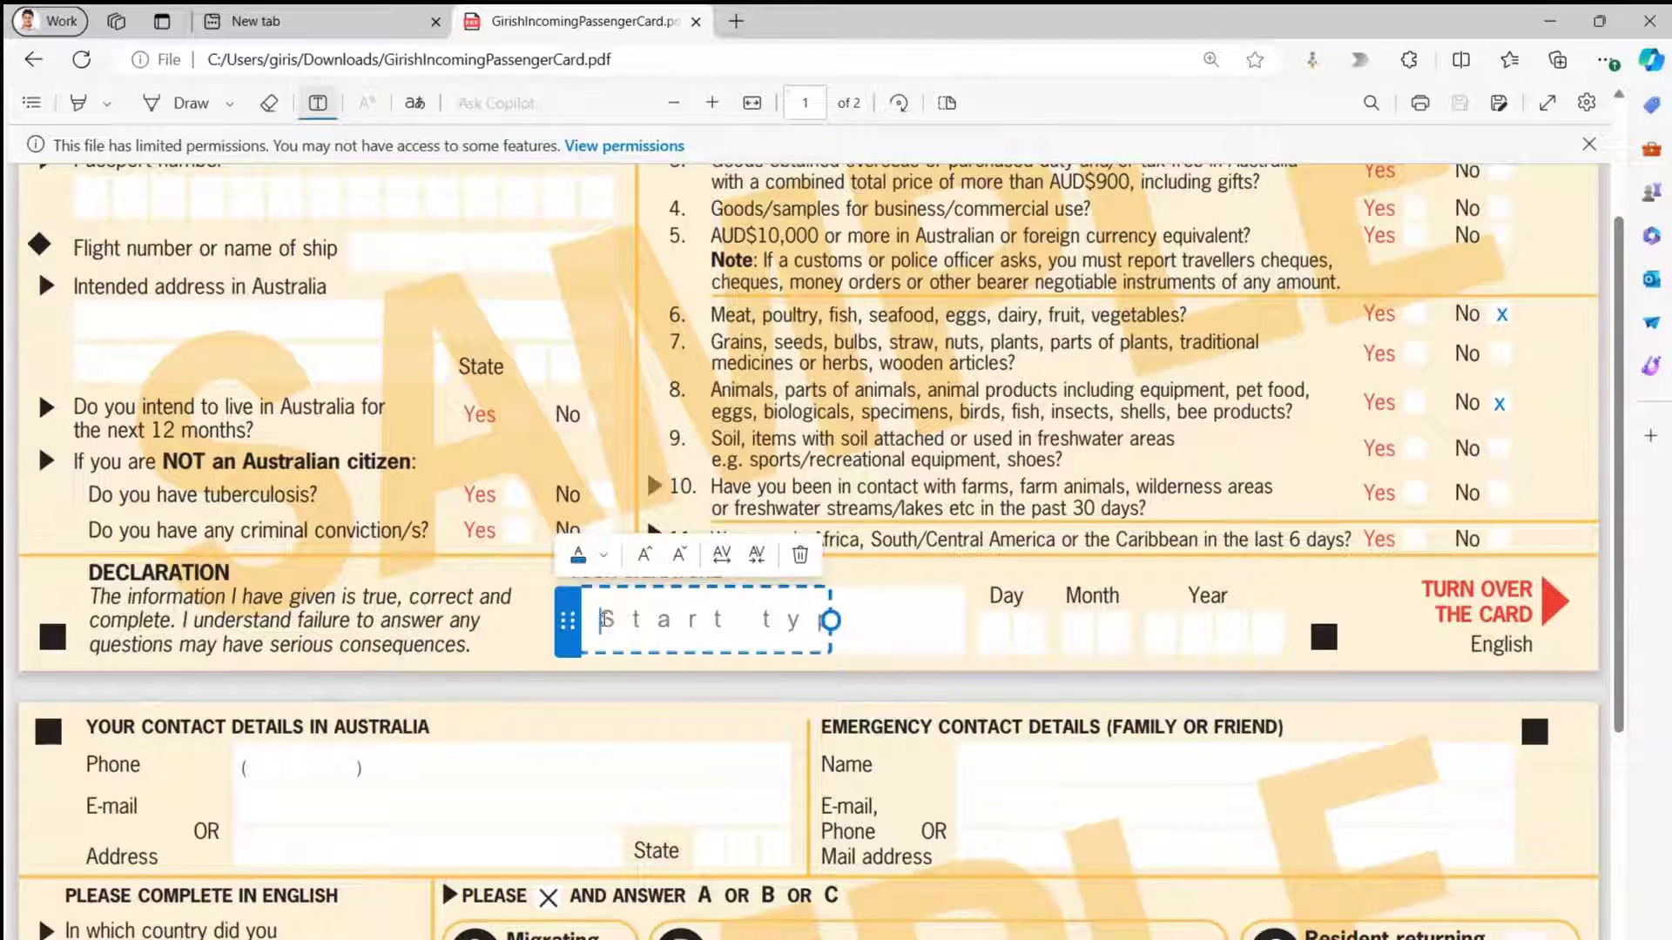
text(Girish)
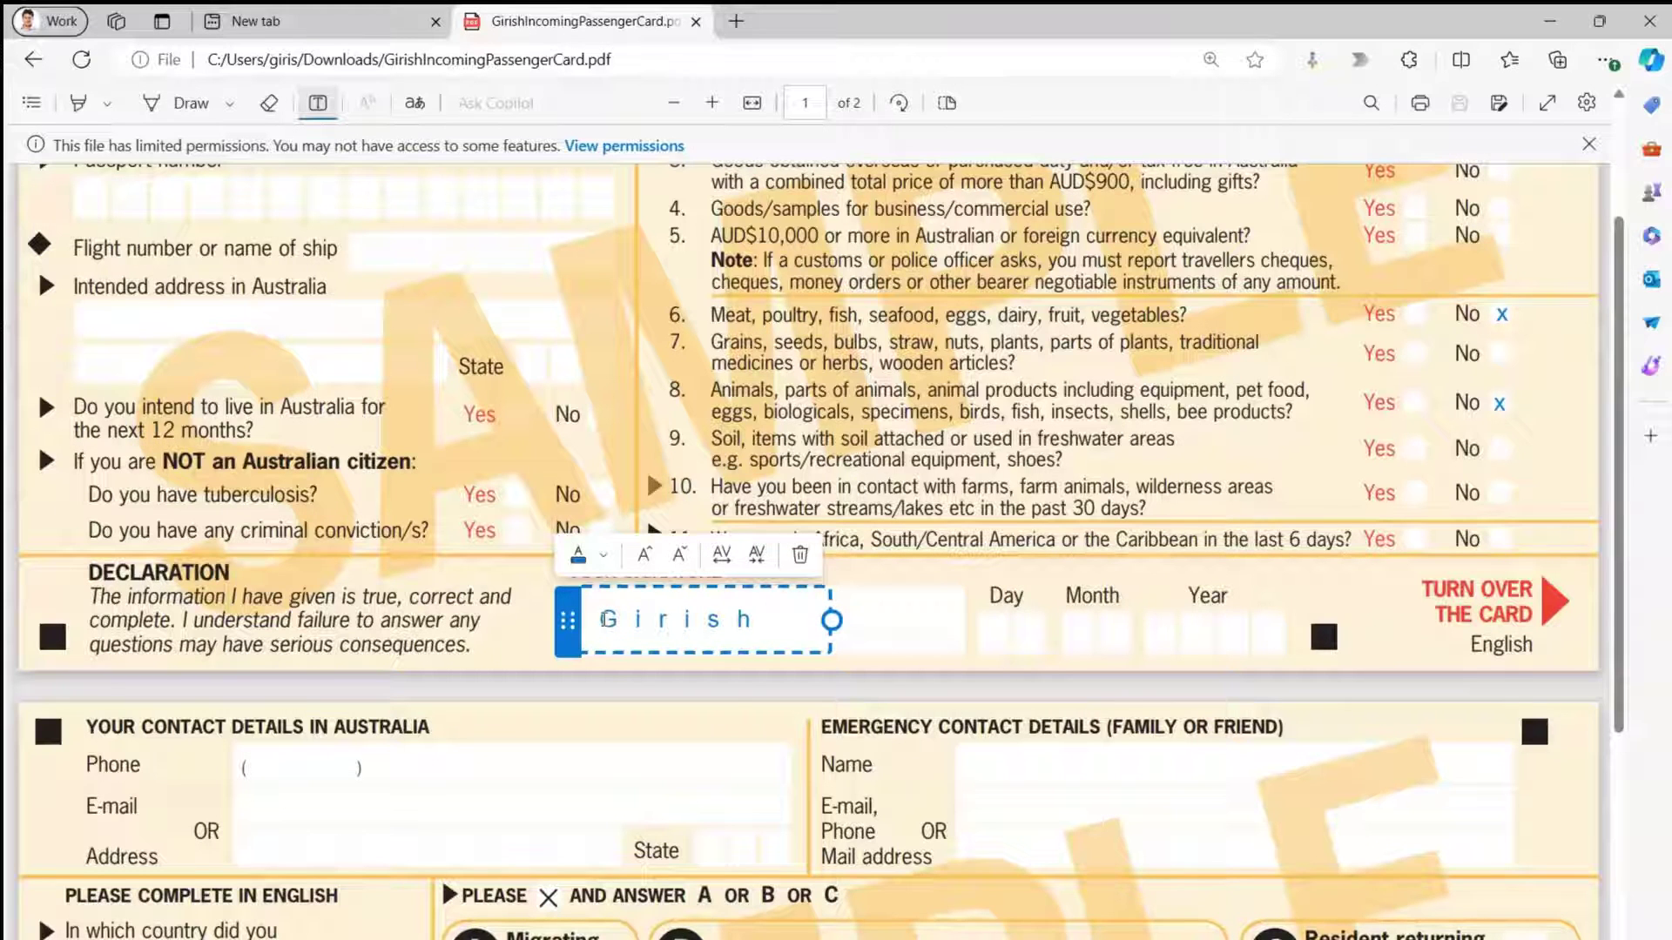
click(1115, 414)
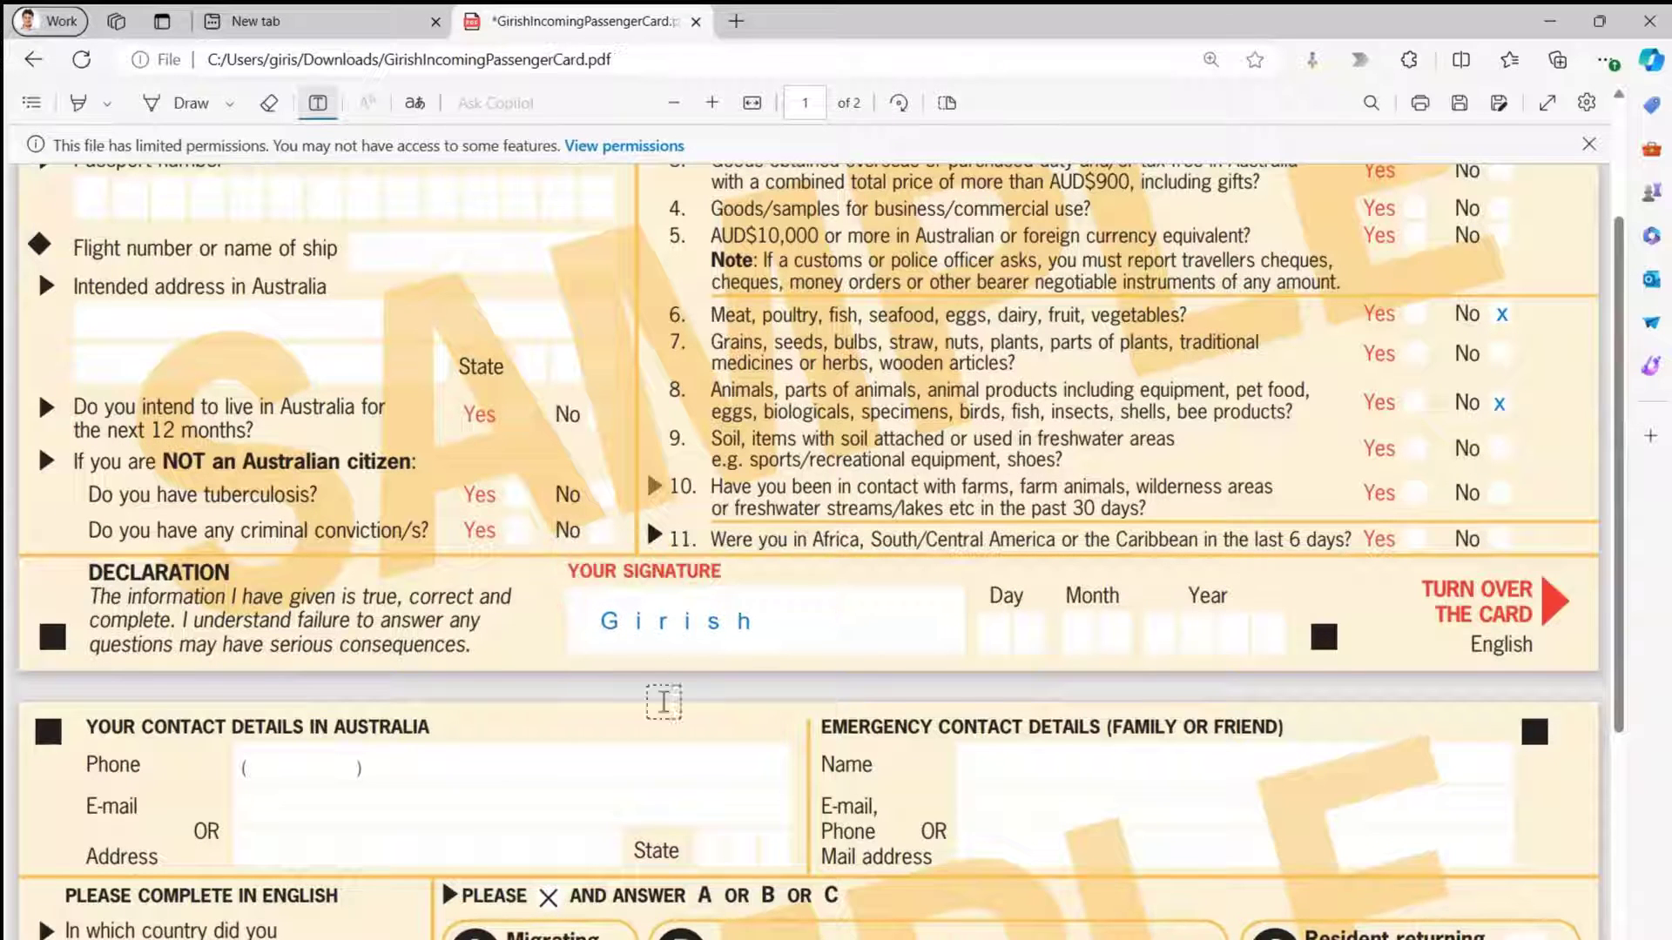
Delete the typed name and bring up the pen's colour and thickness options.
click(649, 623)
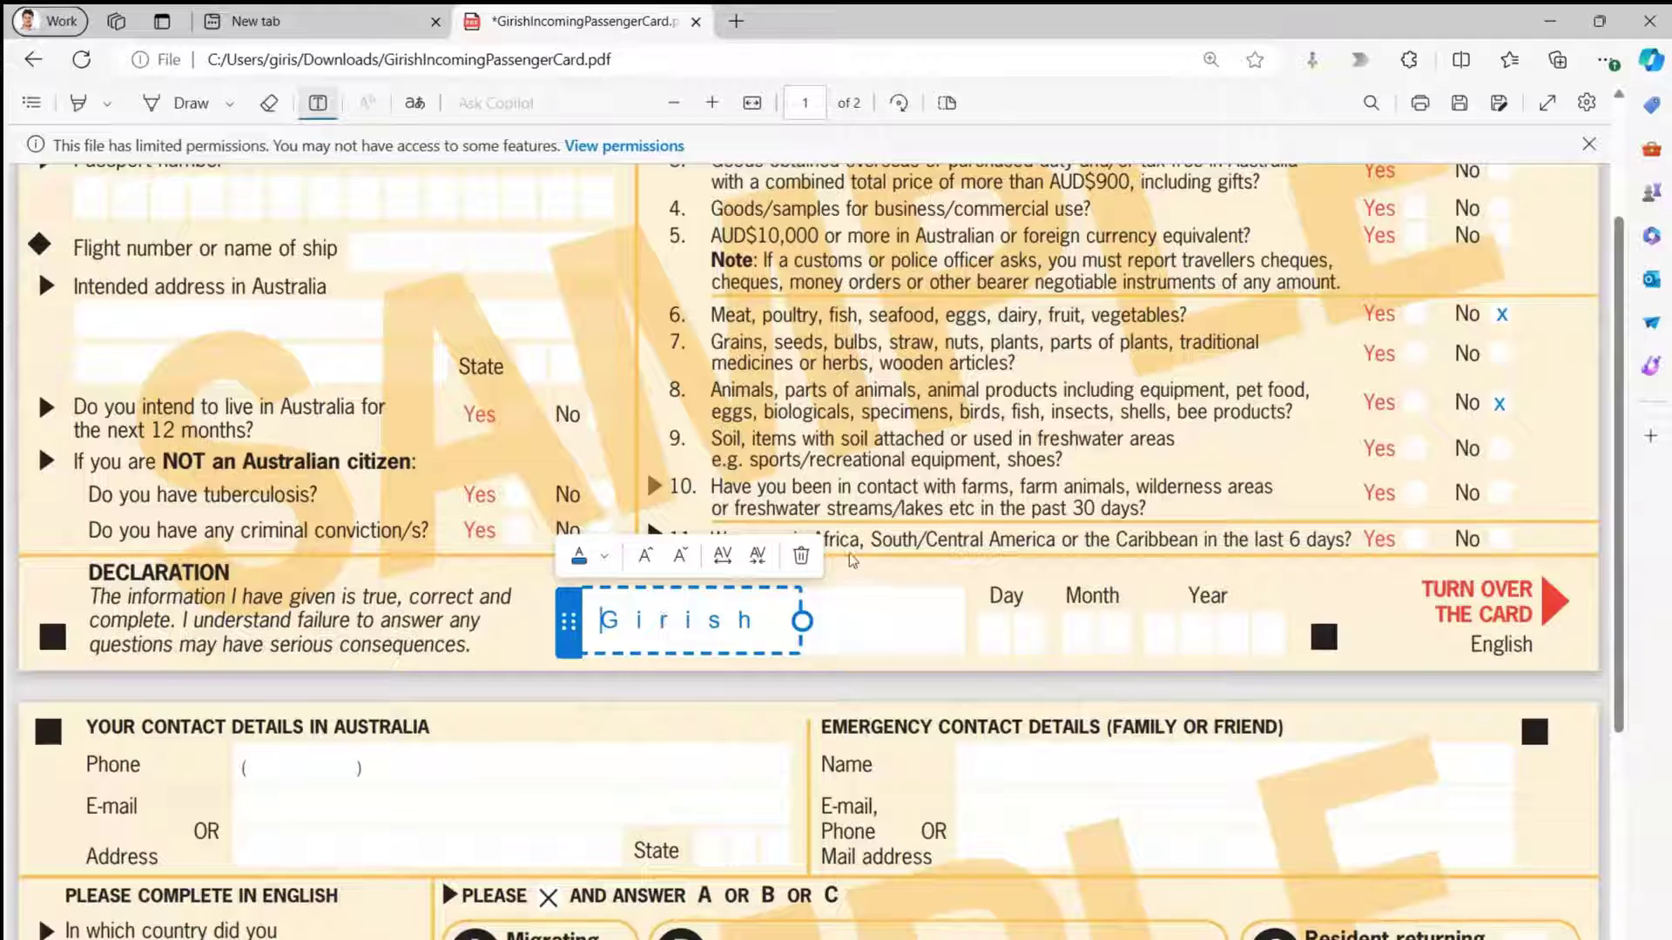
click(801, 555)
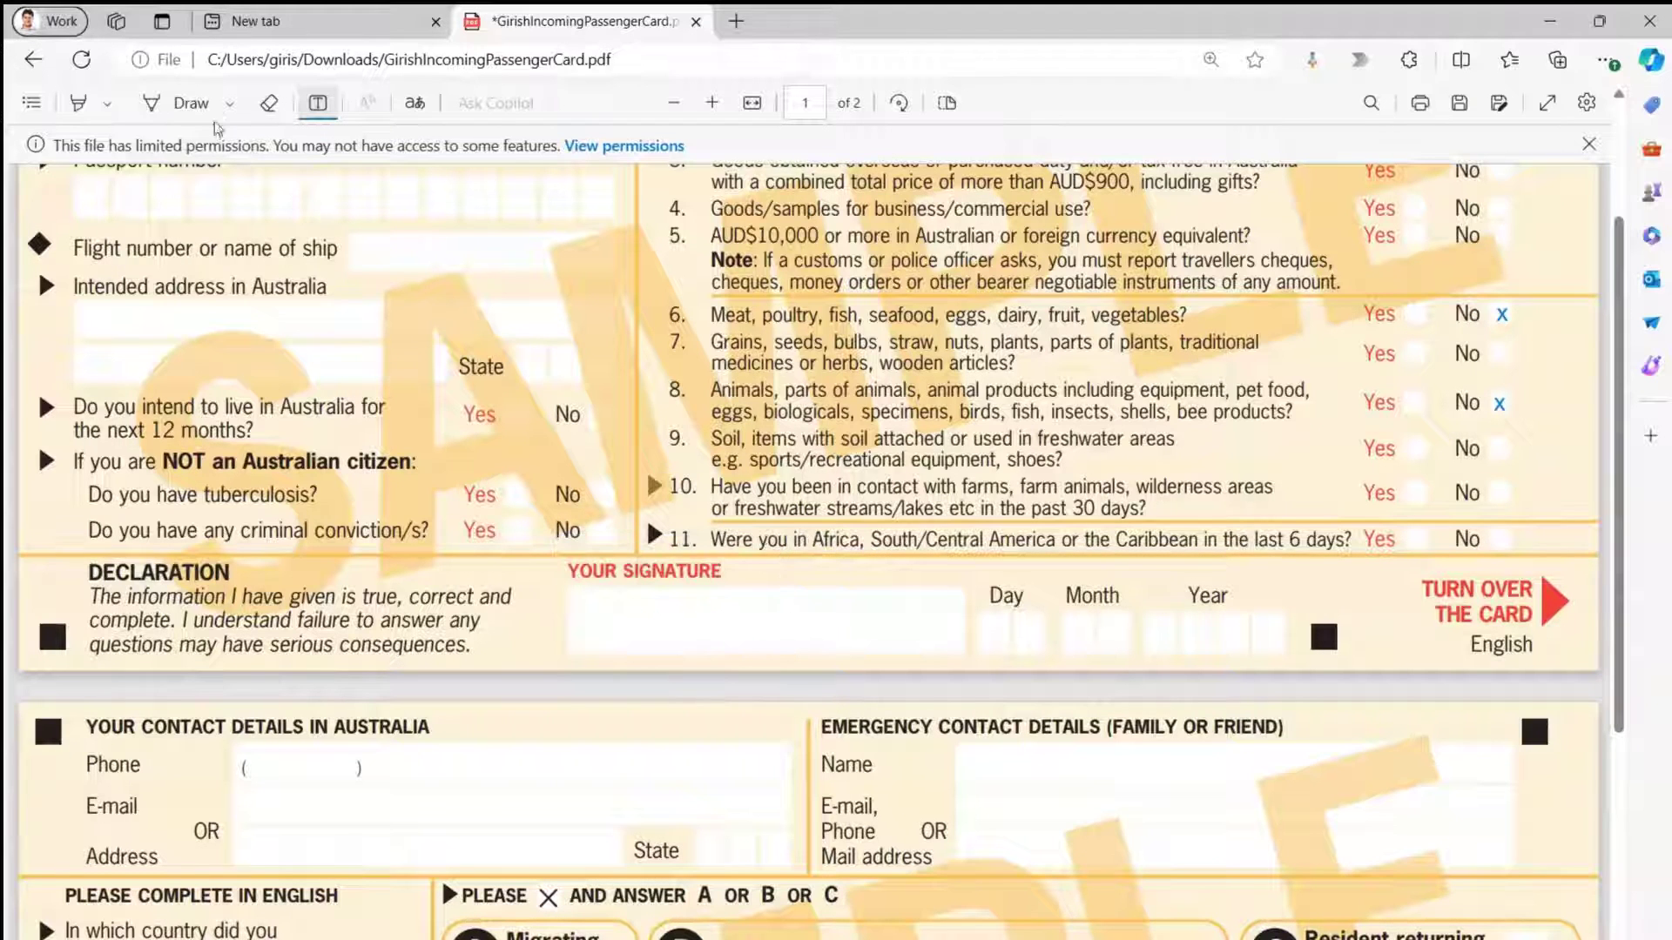
click(230, 104)
Hand-write the signature in black ink, adding trailing dots and a small tick above.
click(252, 186)
click(616, 627)
mouse_move(616, 627)
mouse_down()
mouse_move(622, 605)
mouse_move(642, 625)
mouse_move(836, 615)
mouse_up()
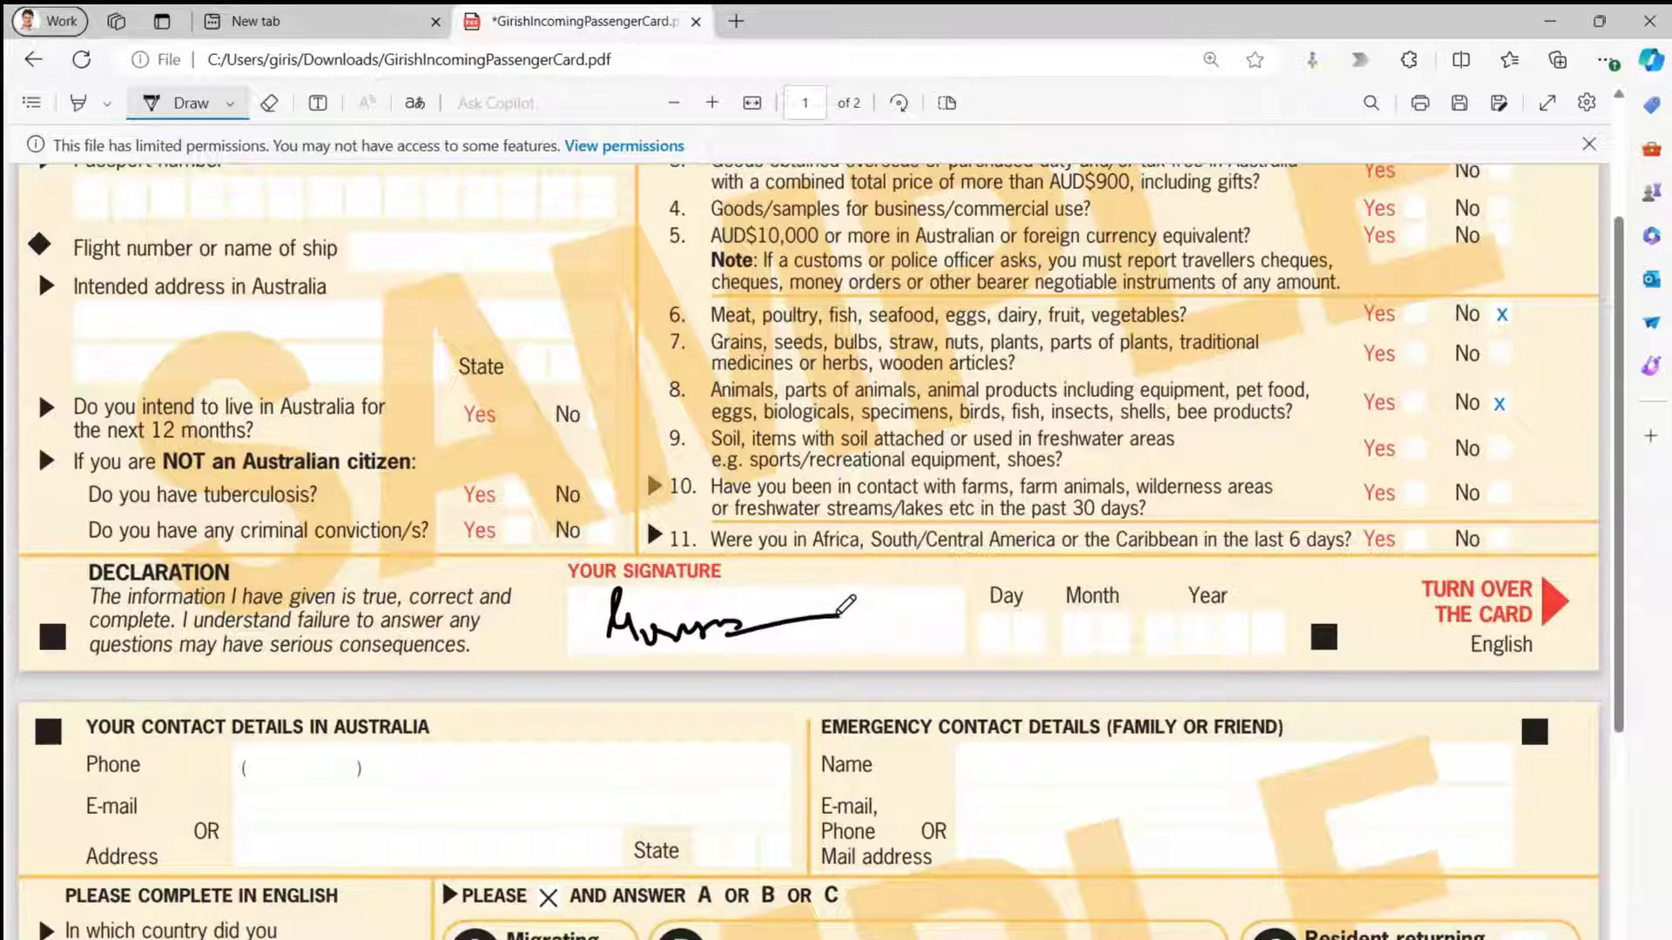
click(795, 634)
click(833, 630)
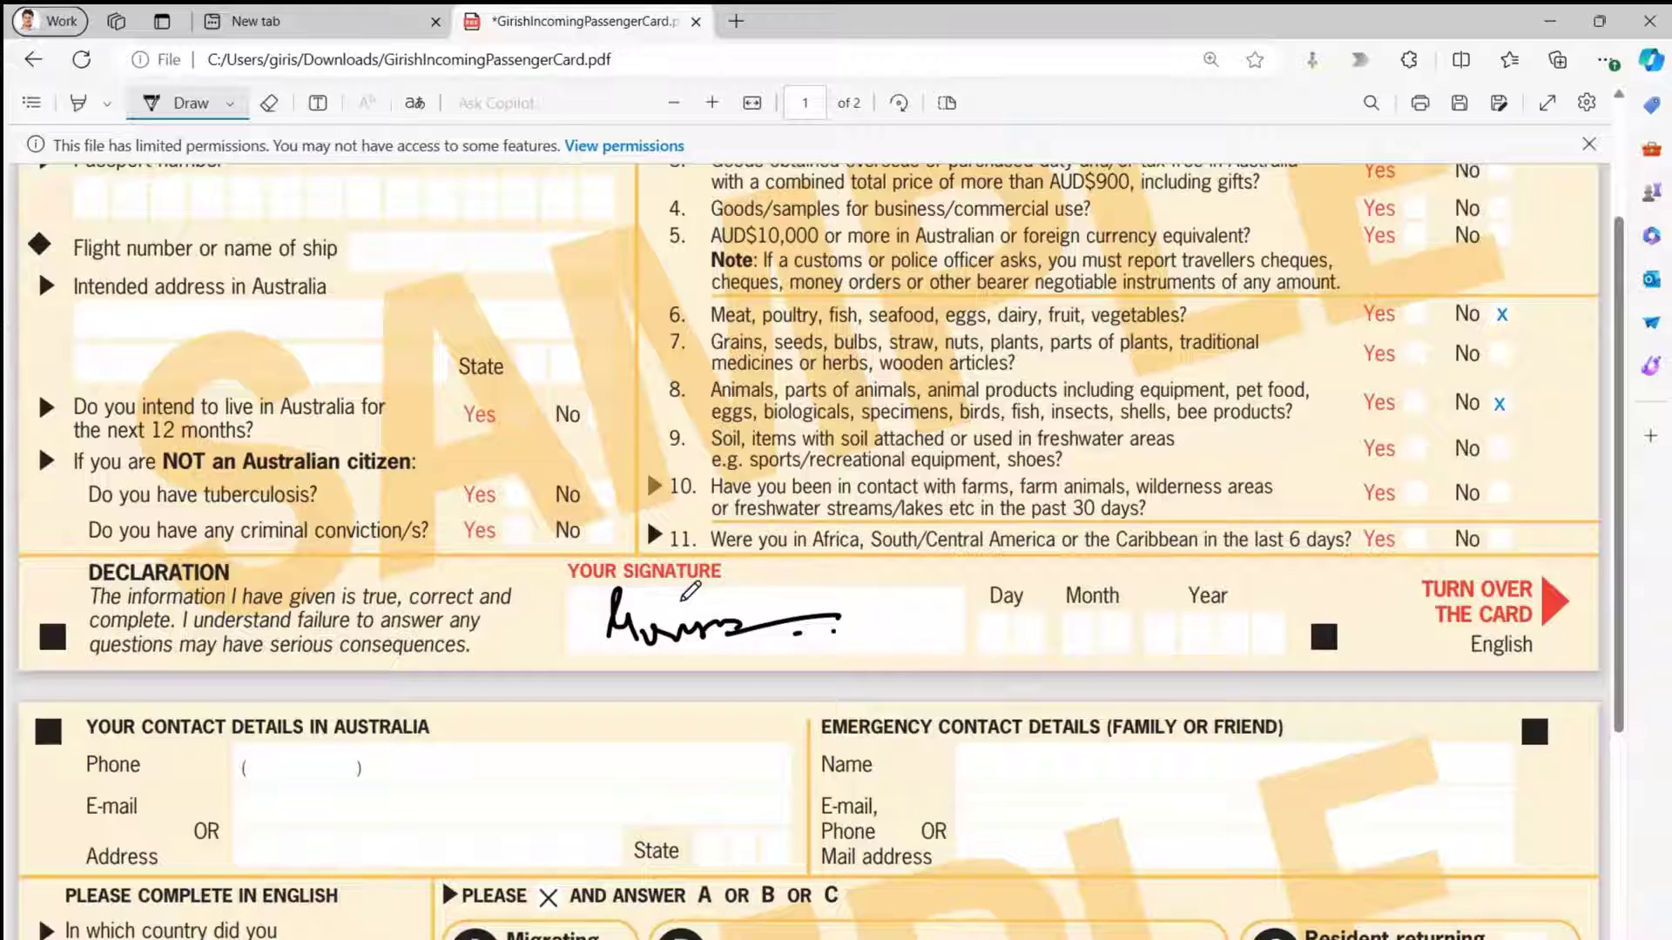
drag(743, 617, 756, 605)
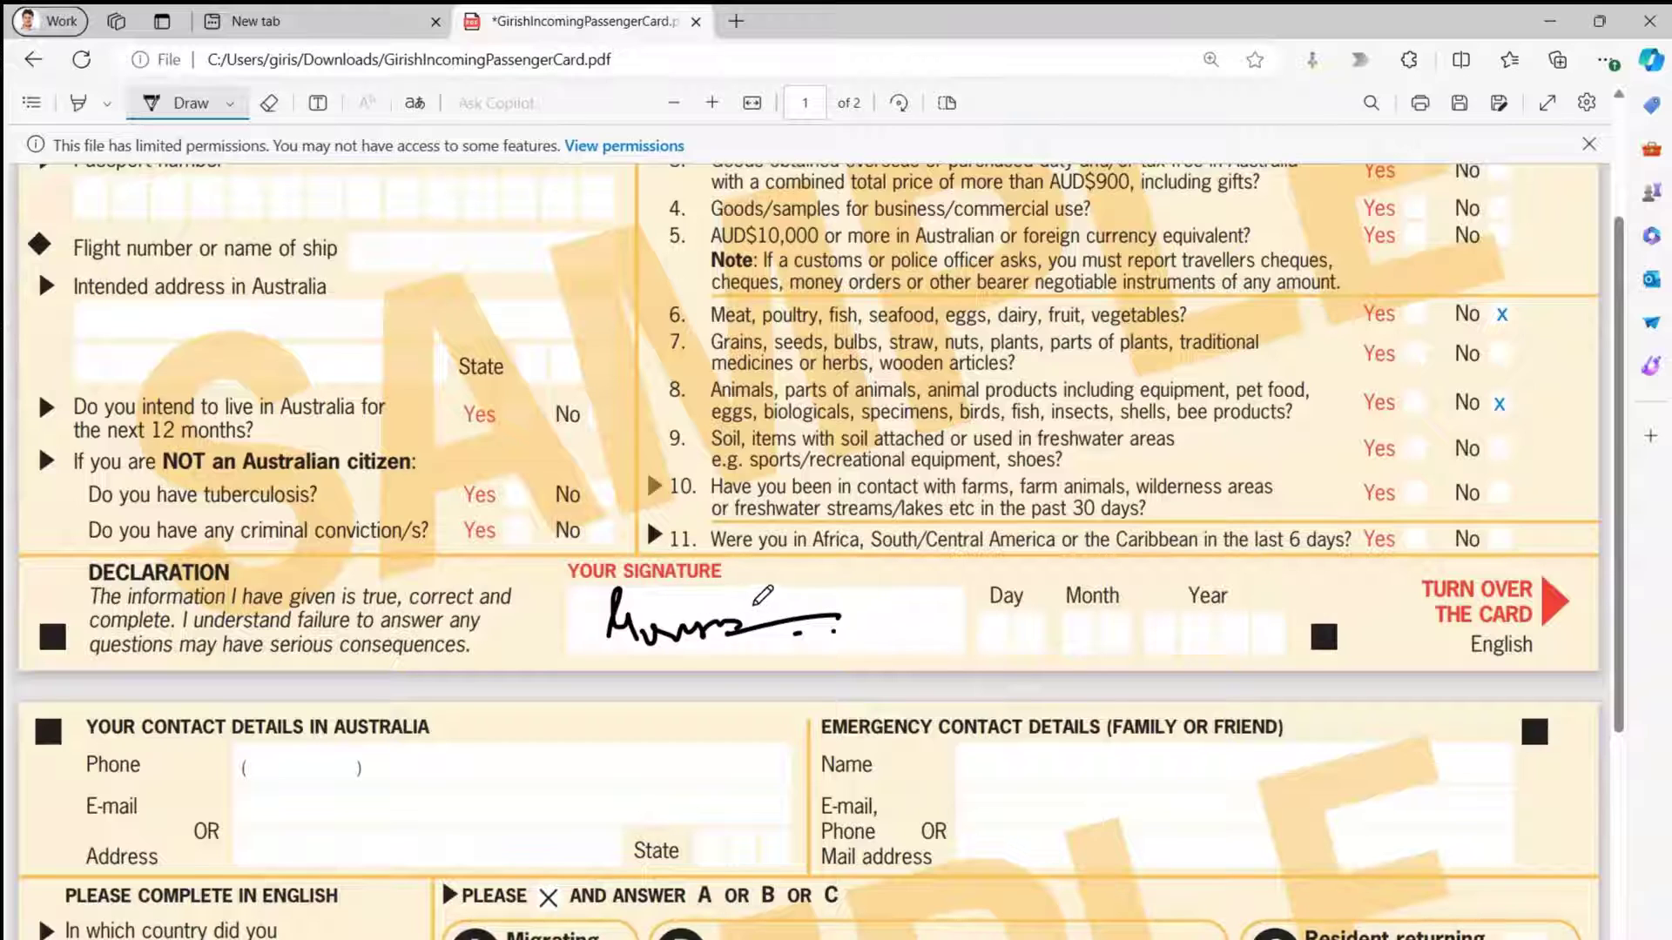